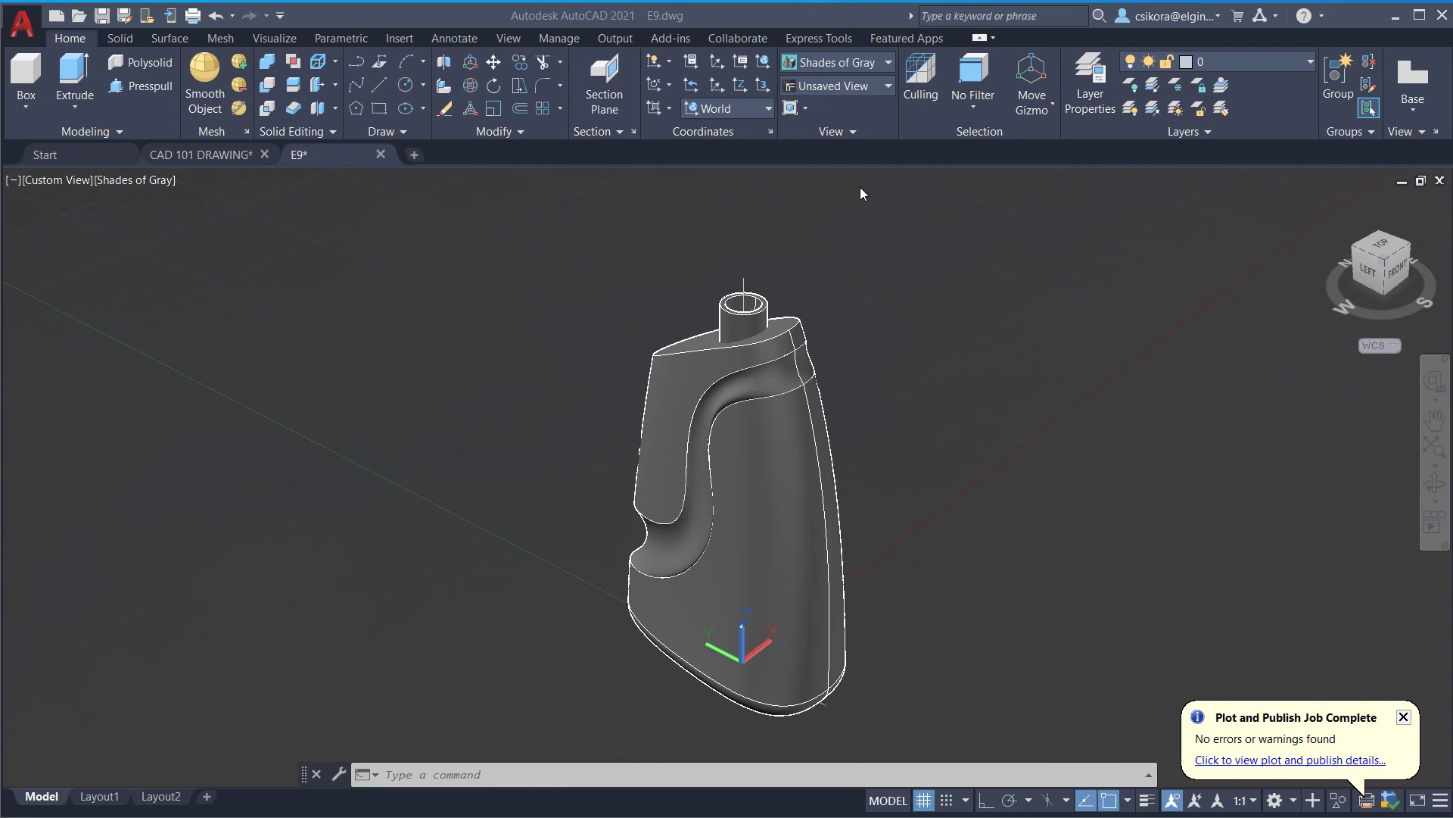
Switch the bottle from Shades of Gray to the Realistic visual style and show the Visualize tab.
{"action": "left_click", "coordinate": [889, 65]}
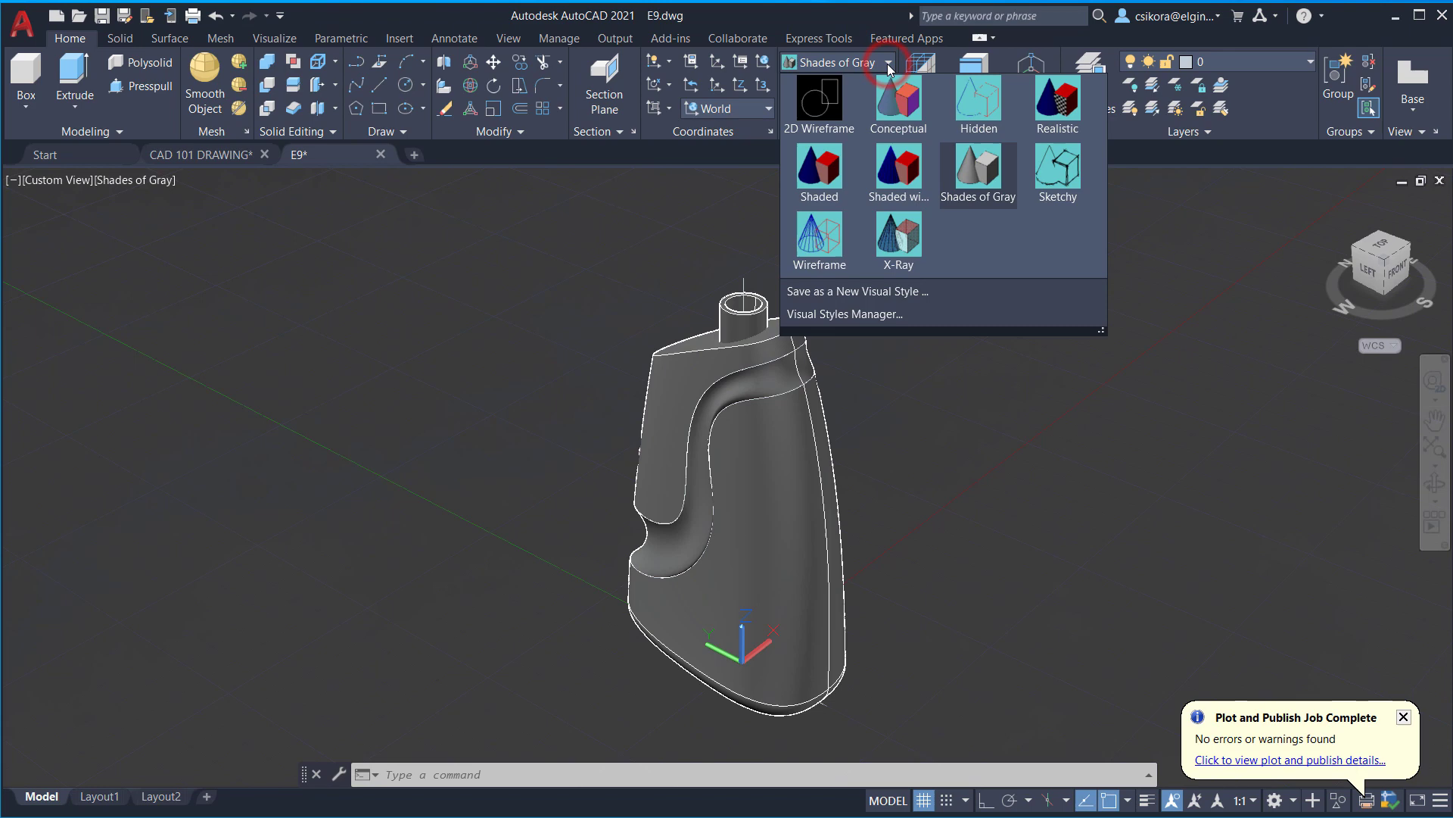
{"action": "left_click", "coordinate": [1057, 106]}
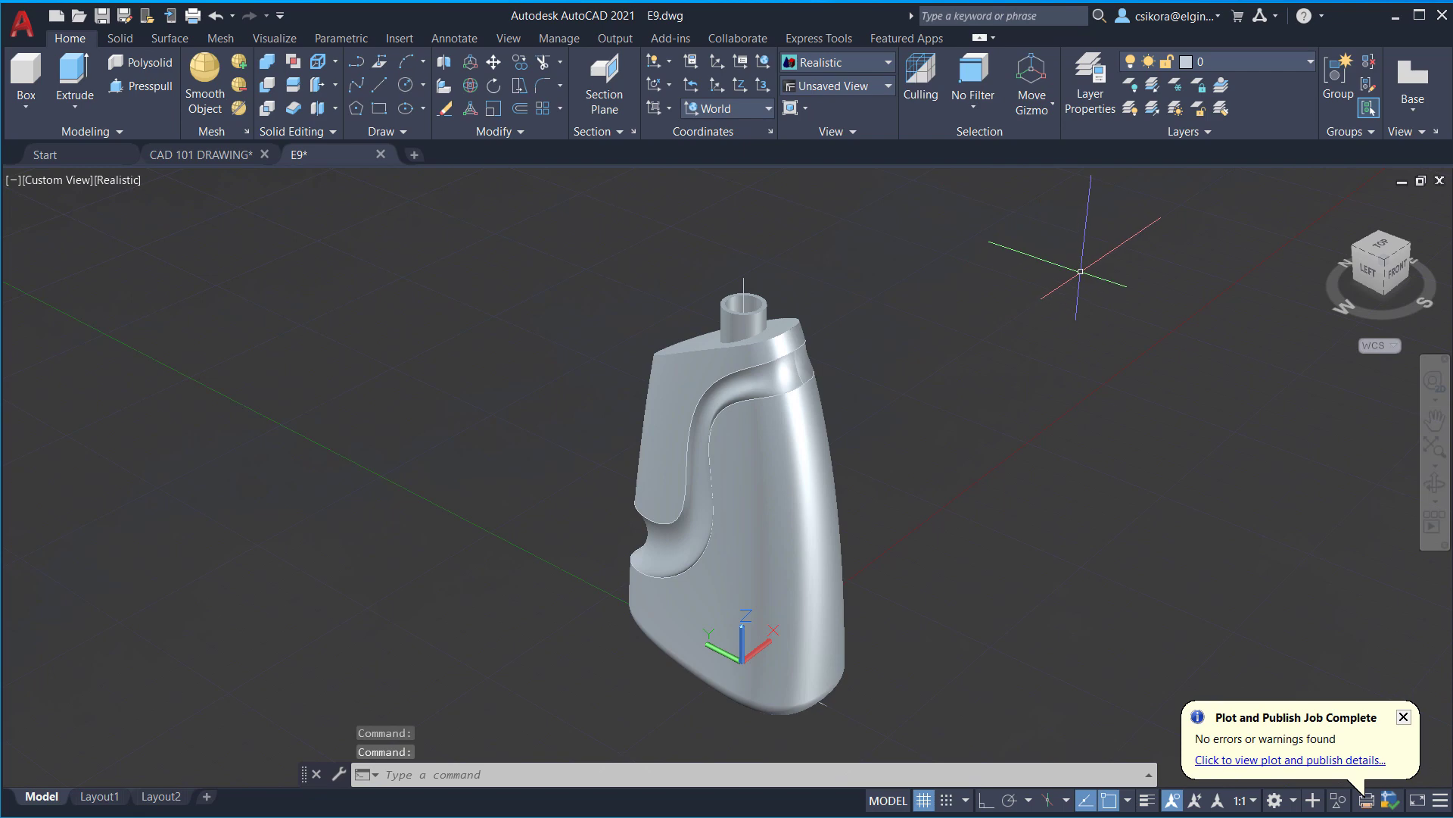
{"action": "right_click", "coordinate": [275, 39]}
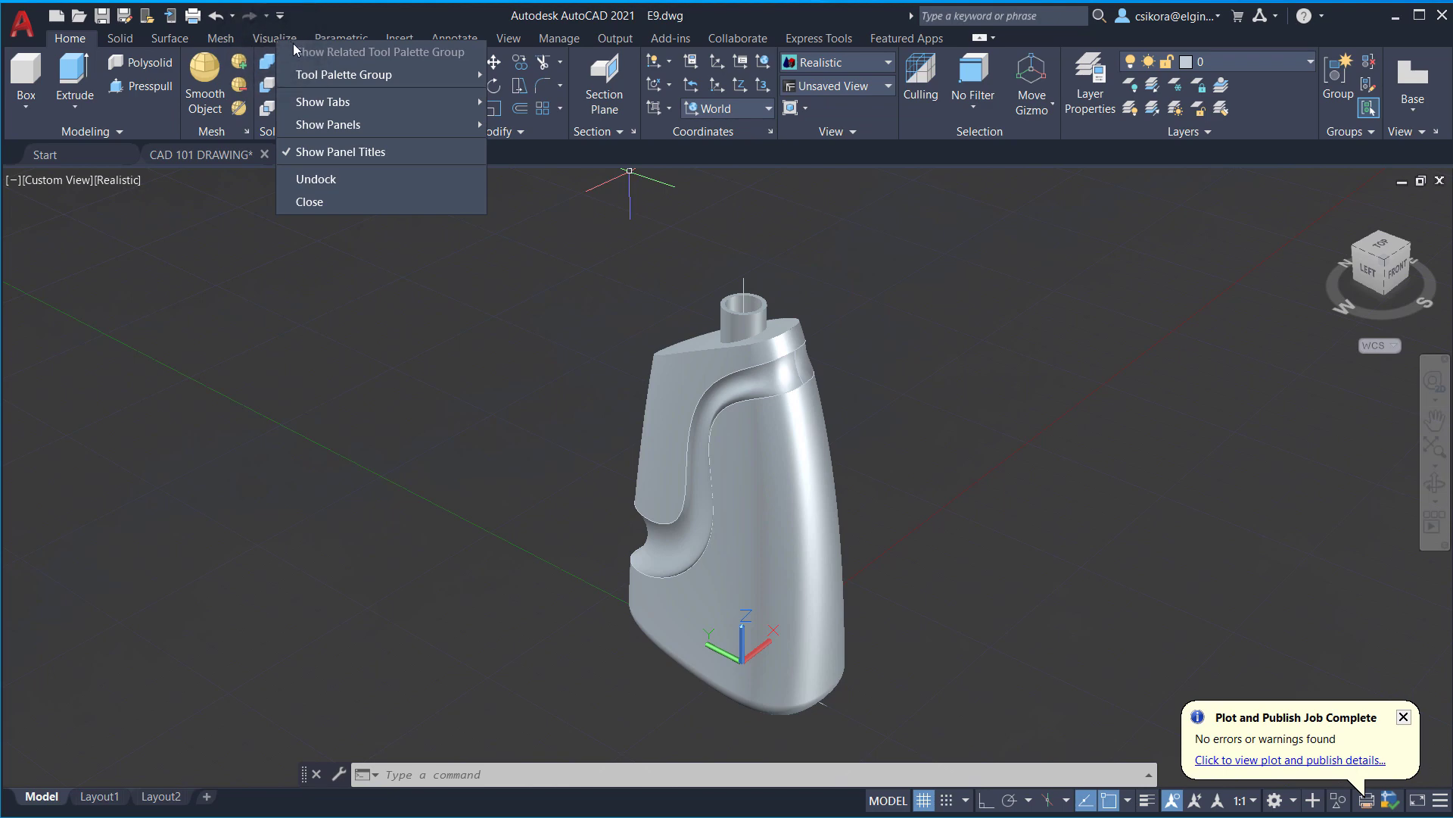
{"action": "mouse_move", "coordinate": [325, 103]}
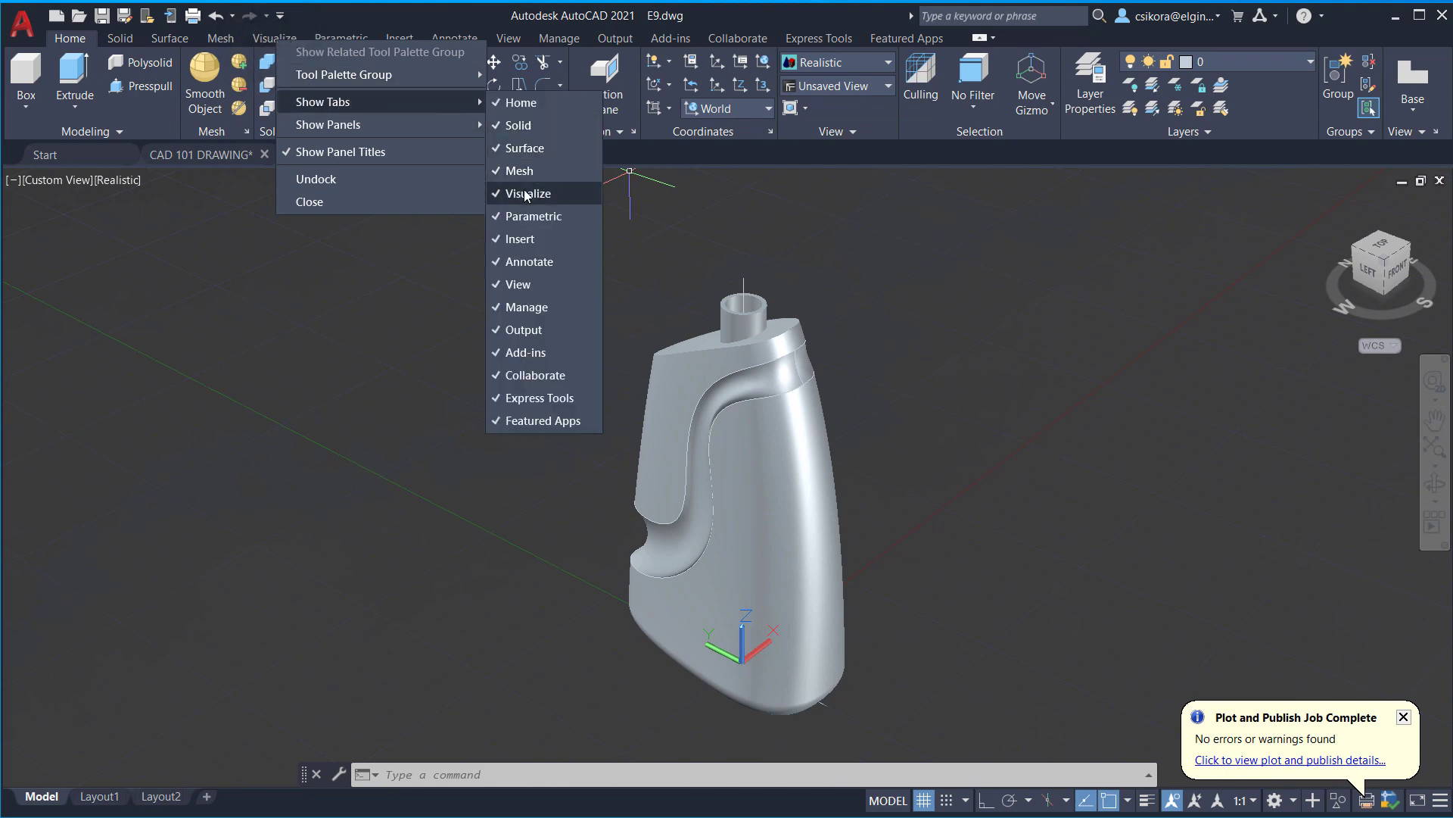
{"action": "left_click", "coordinate": [316, 44]}
{"action": "left_click", "coordinate": [274, 38]}
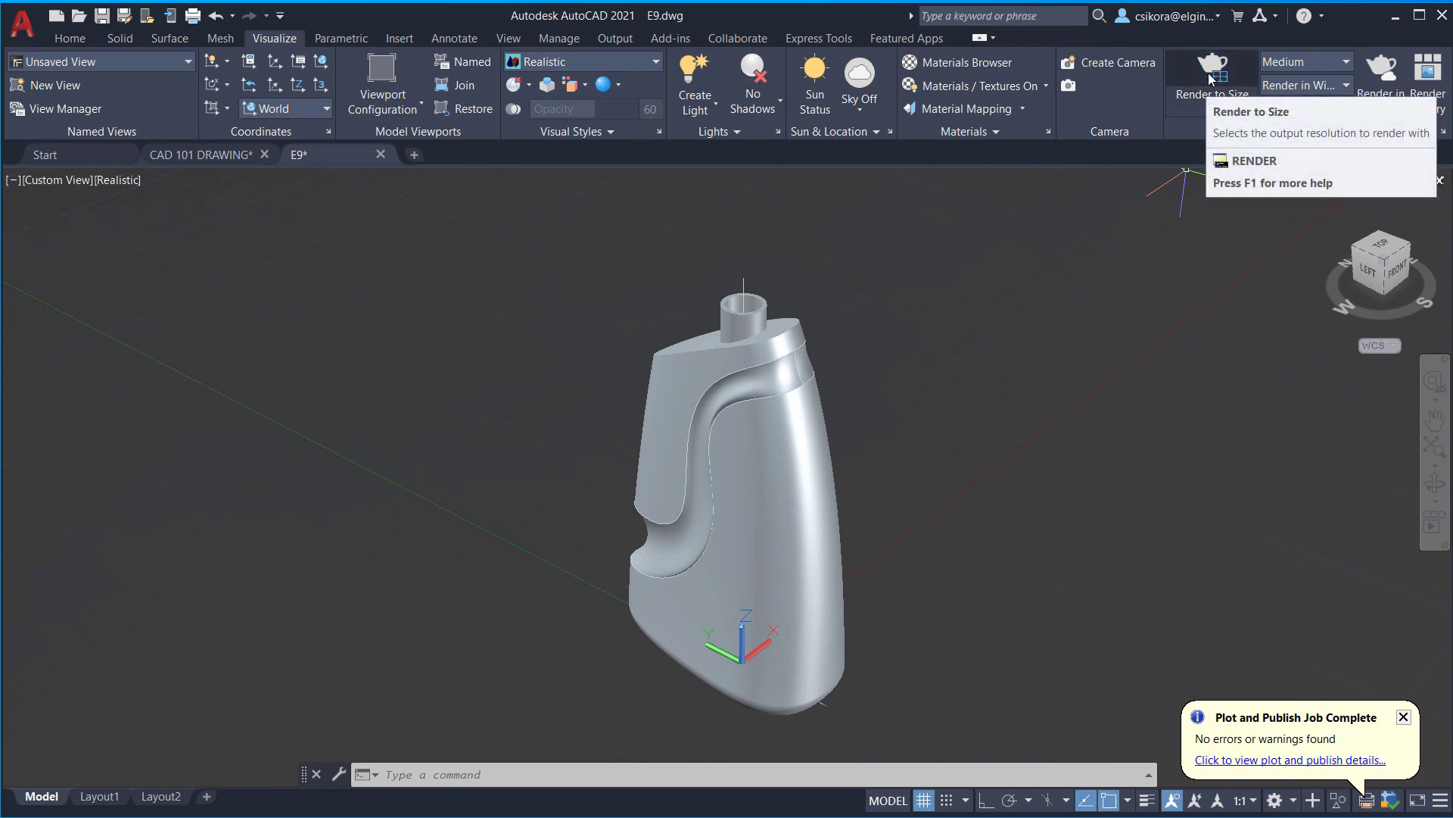
{"action": "left_click", "coordinate": [1201, 97]}
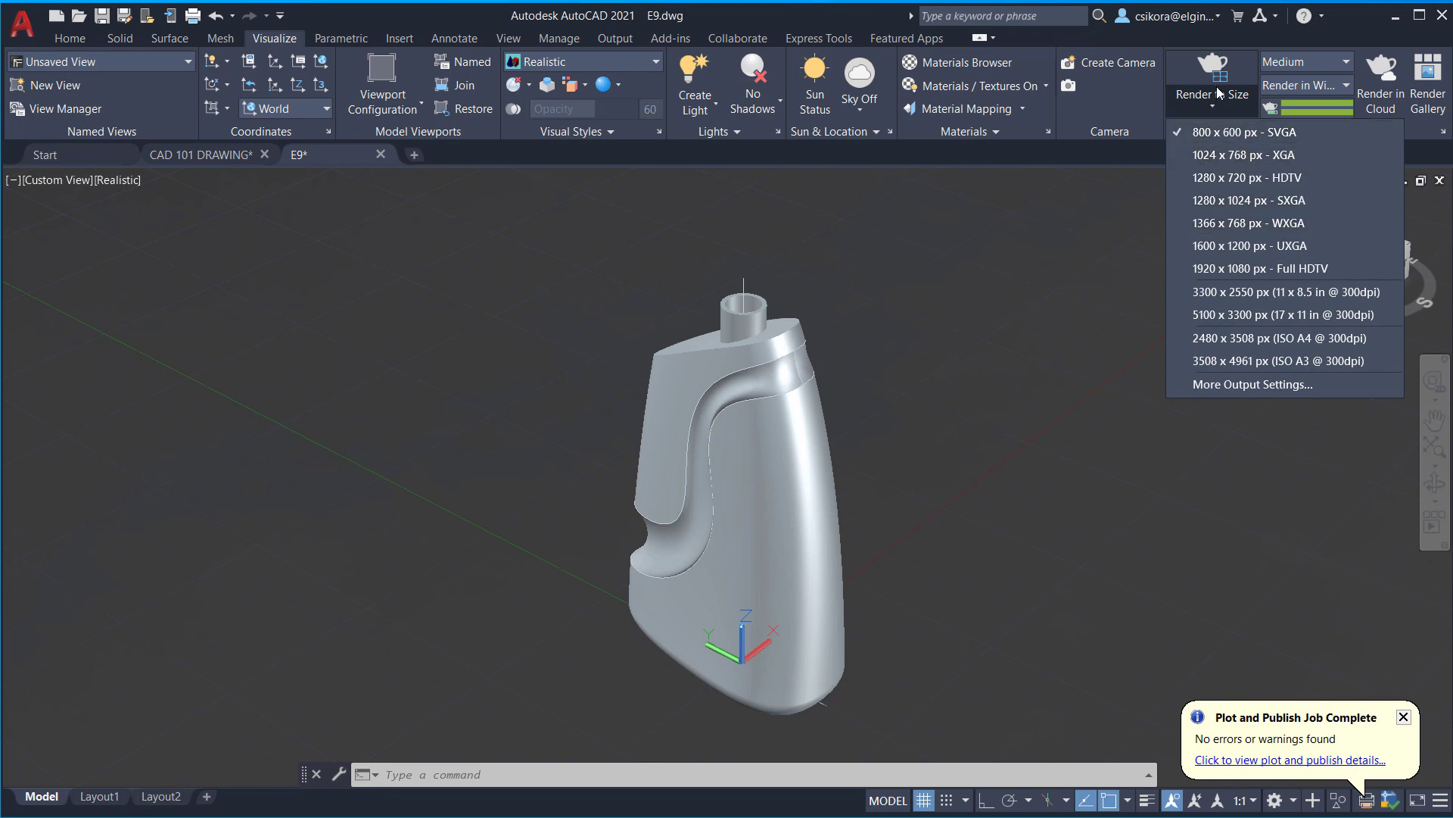
{"action": "left_click", "coordinate": [1213, 110]}
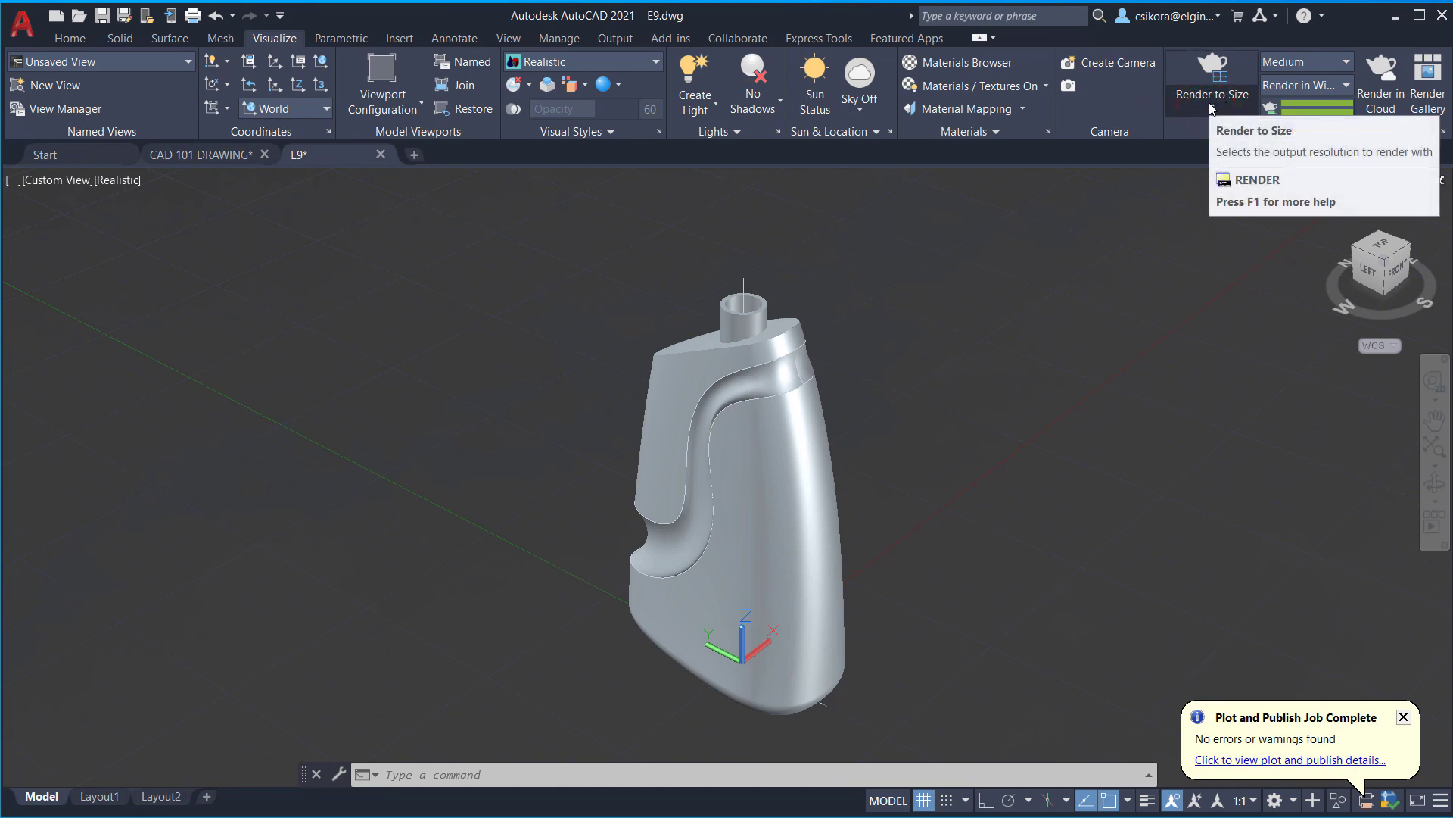
{"action": "left_click", "coordinate": [1344, 63]}
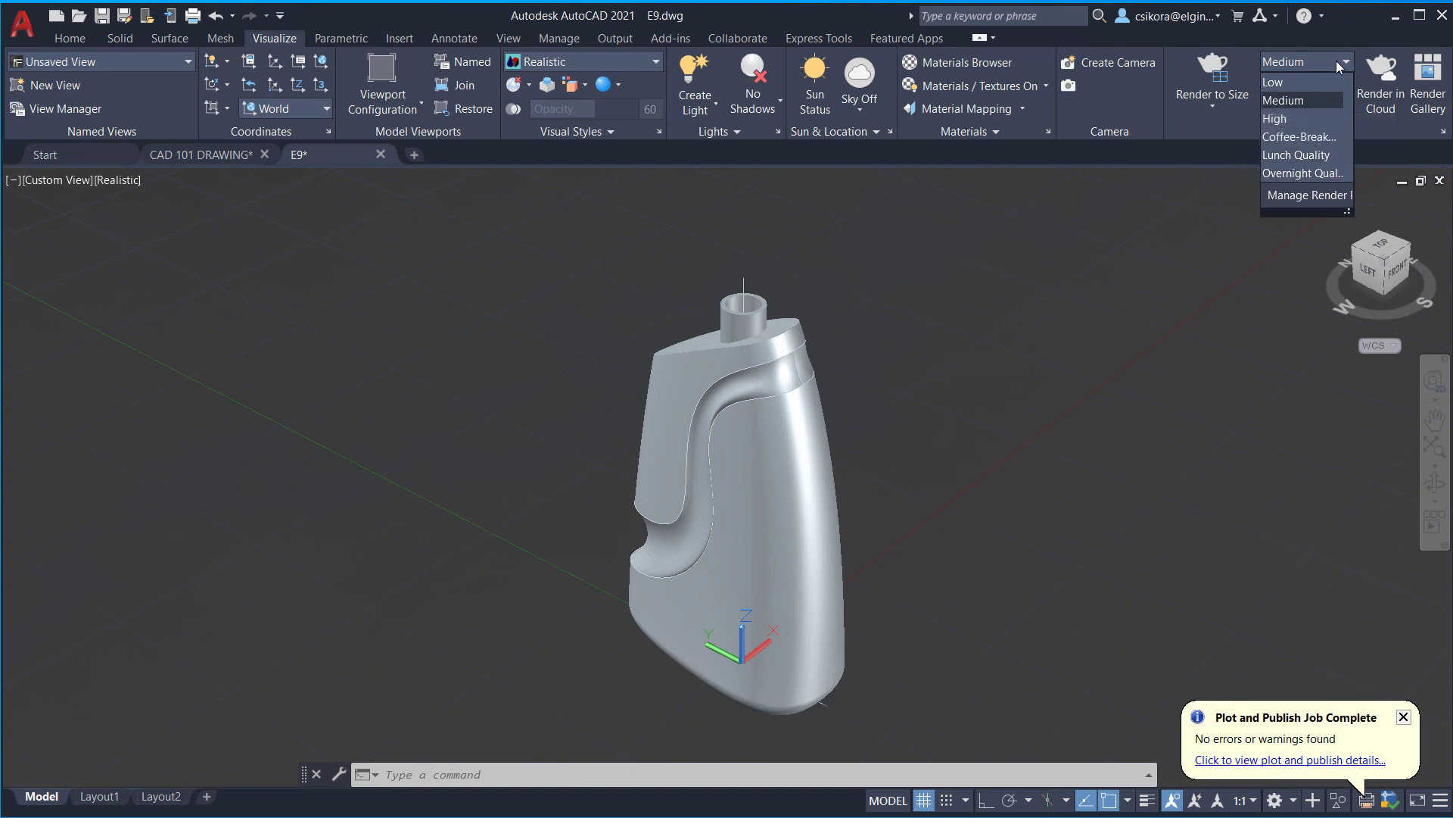
{"action": "left_click", "coordinate": [1347, 65]}
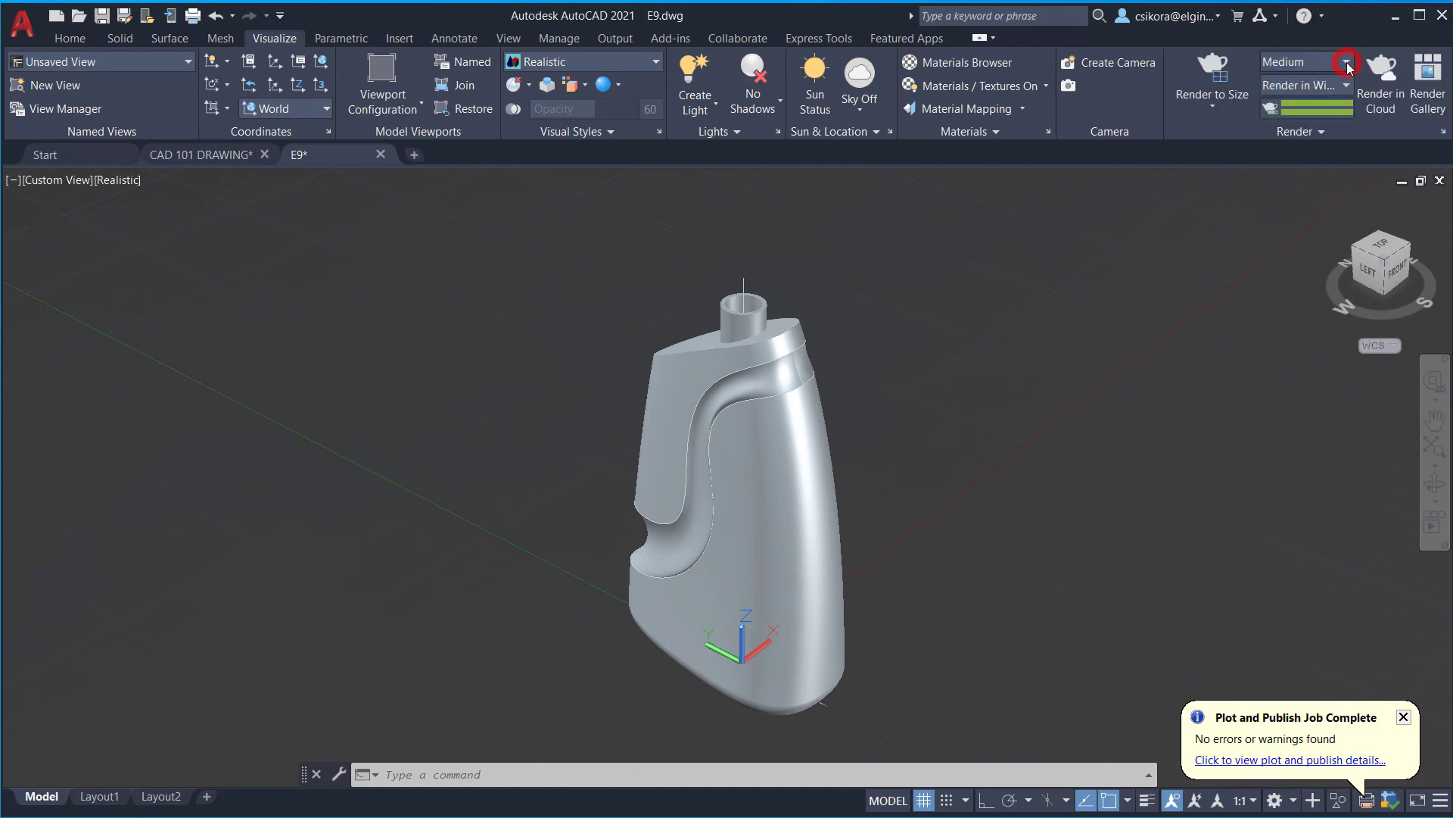
Test-render the bottle without the Medium Images Library, review the result, then close it.
{"action": "left_click", "coordinate": [1214, 71]}
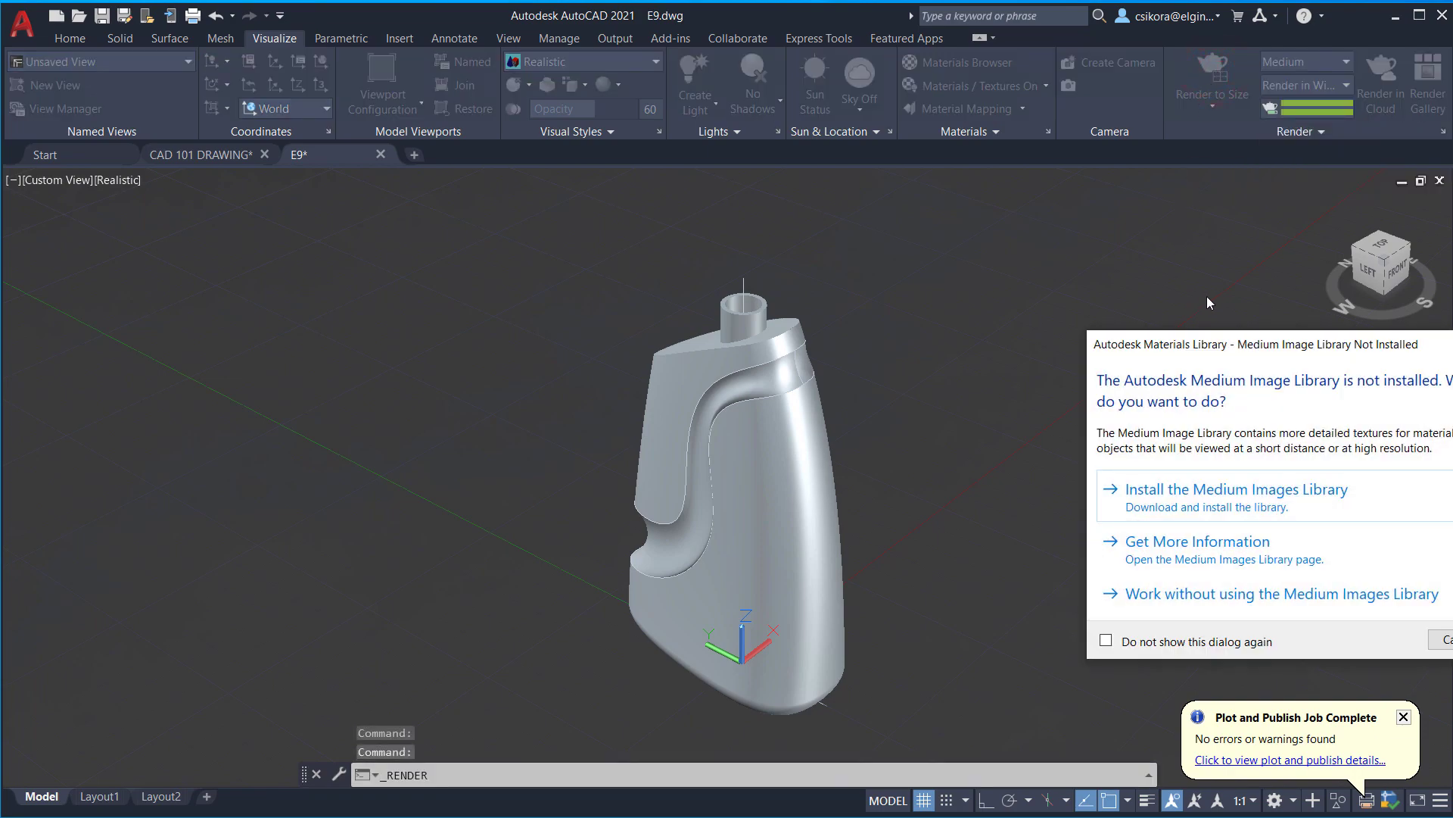
{"action": "left_click_drag", "start_coordinate": [1230, 344], "coordinate": [1016, 261]}
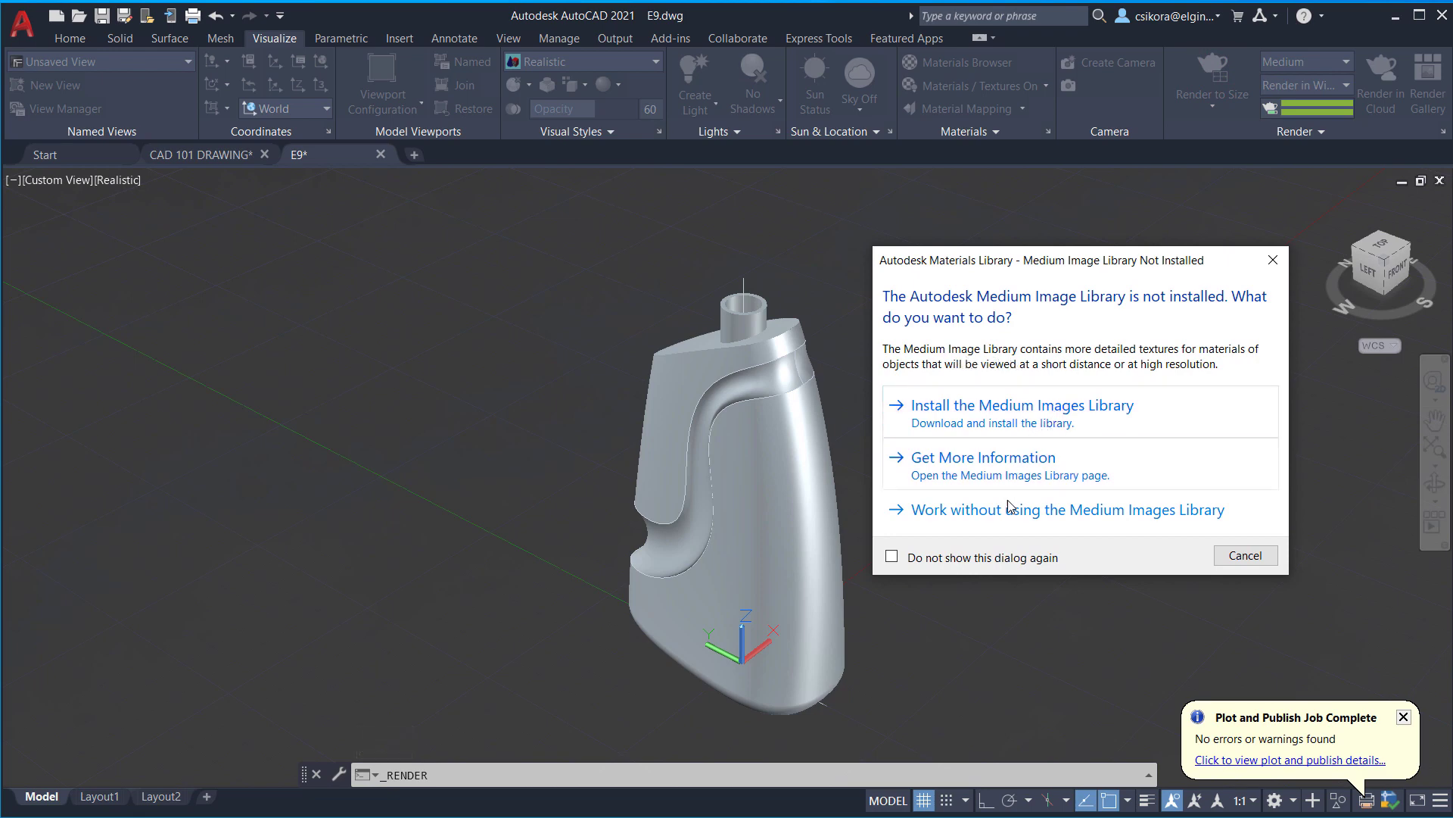
{"action": "left_click", "coordinate": [951, 514]}
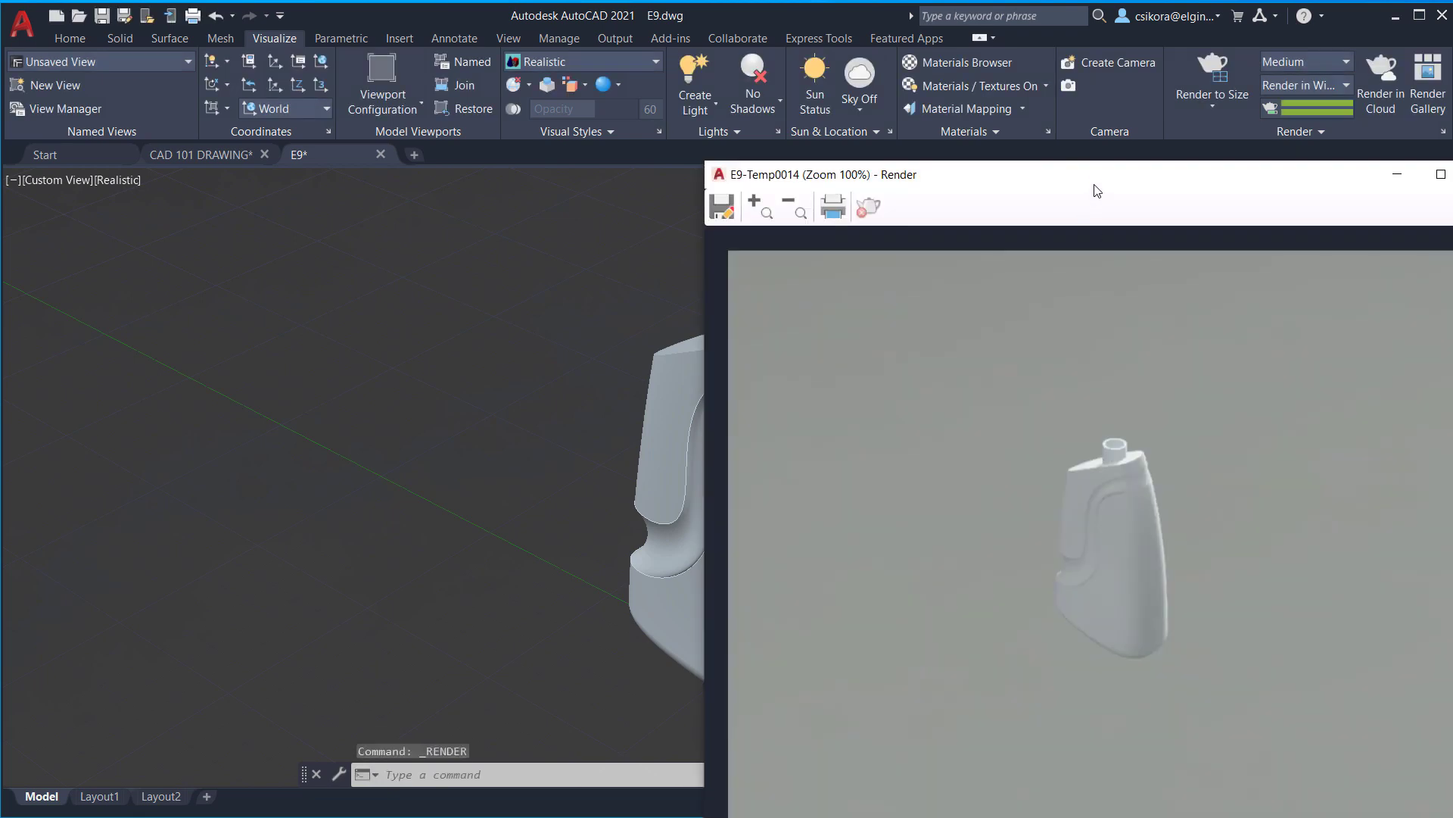
{"action": "double_click", "coordinate": [1098, 191]}
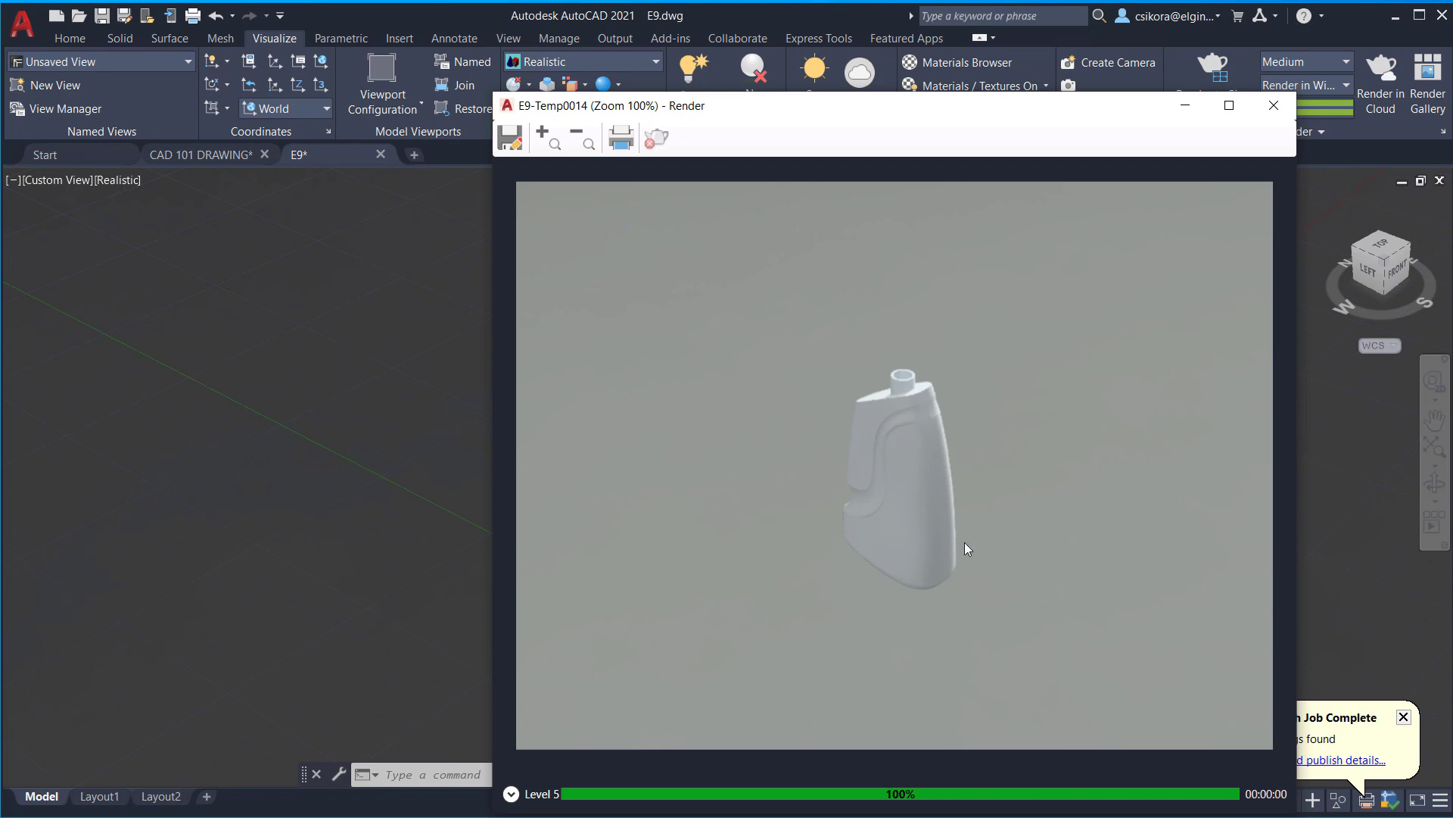
{"action": "left_click", "coordinate": [1274, 106]}
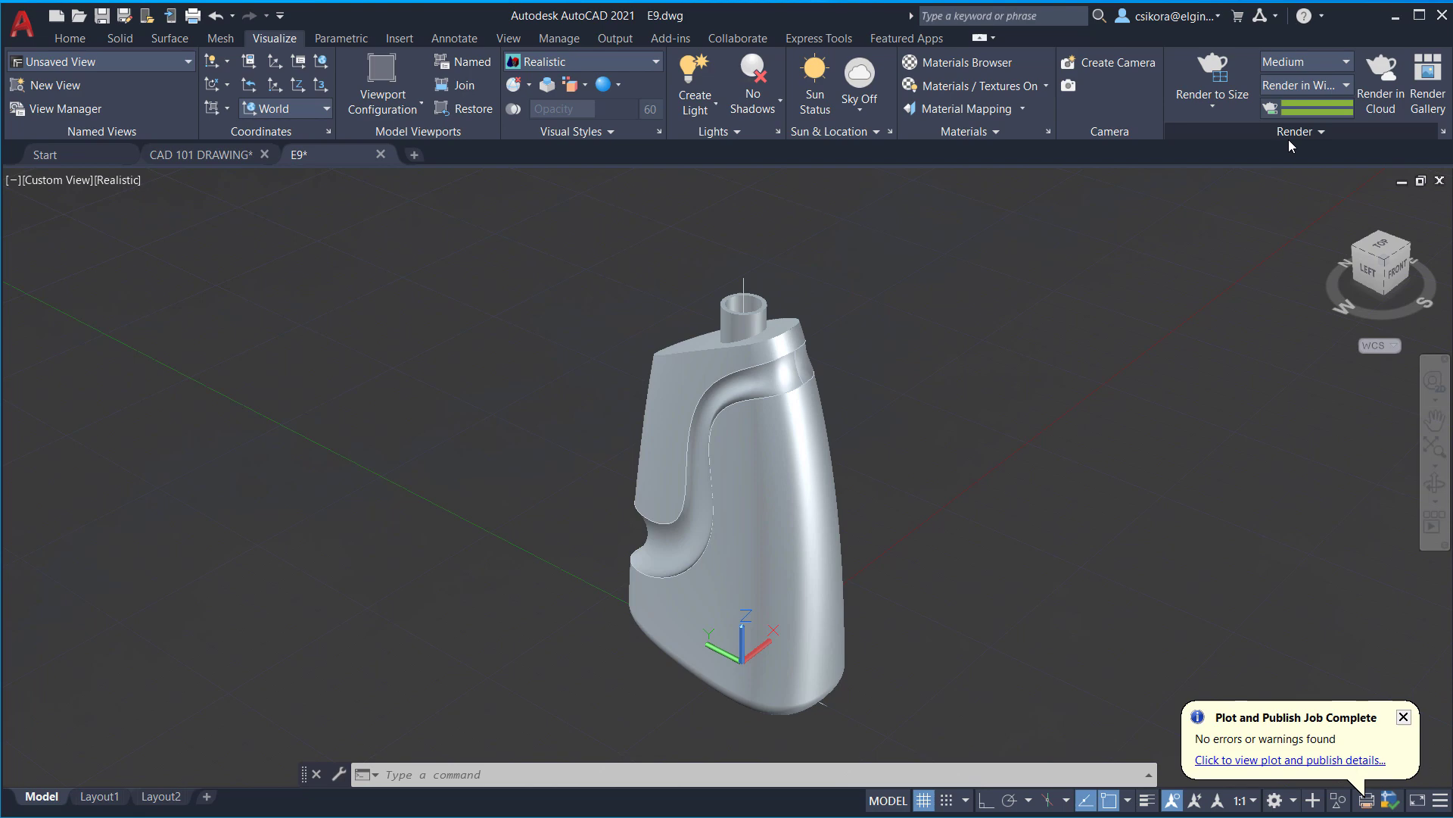
In Render Environment & Exposure, turn Environment off and test-render the black-background result.
{"action": "left_click", "coordinate": [1318, 134]}
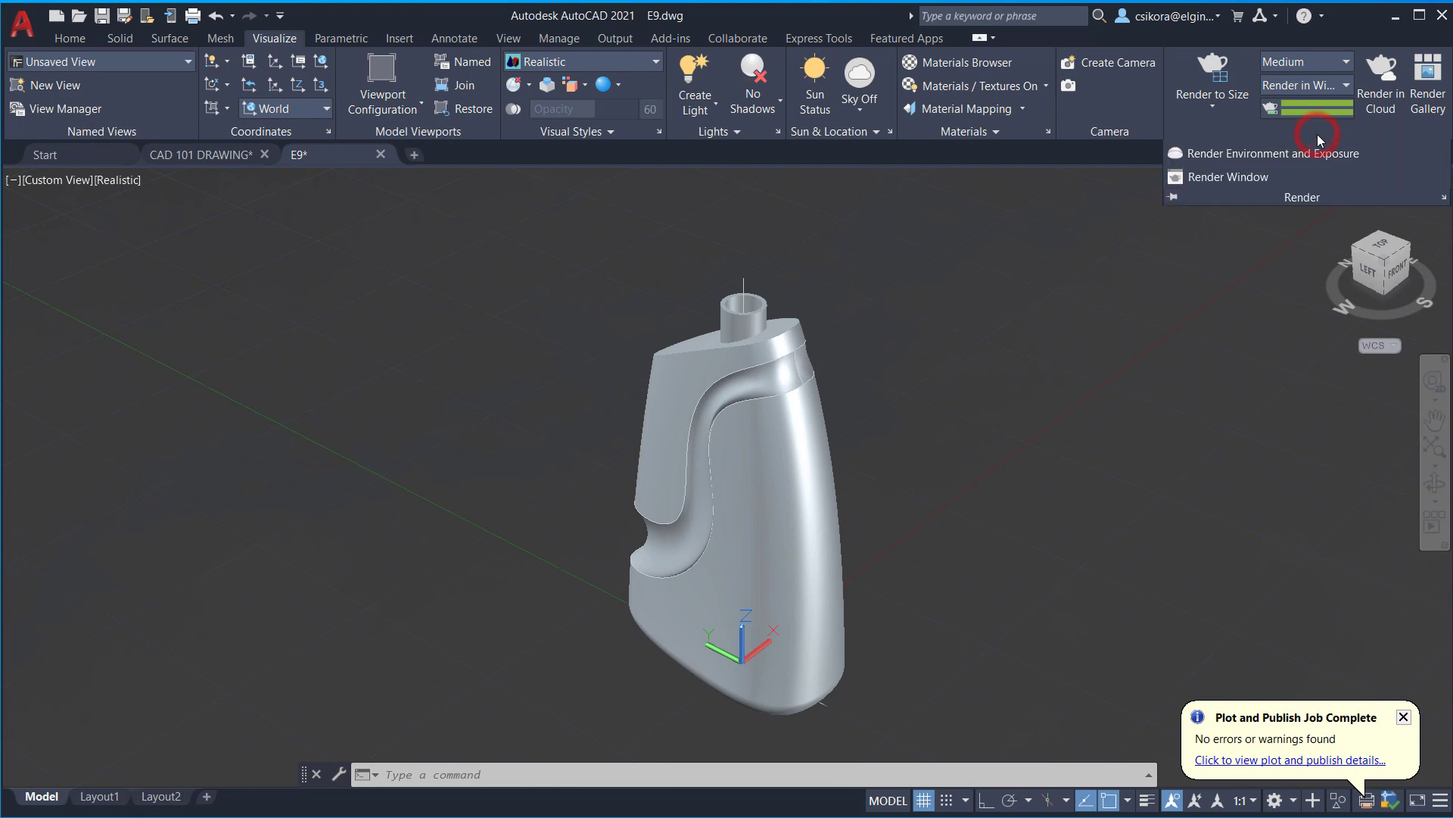
{"action": "left_click", "coordinate": [1275, 151]}
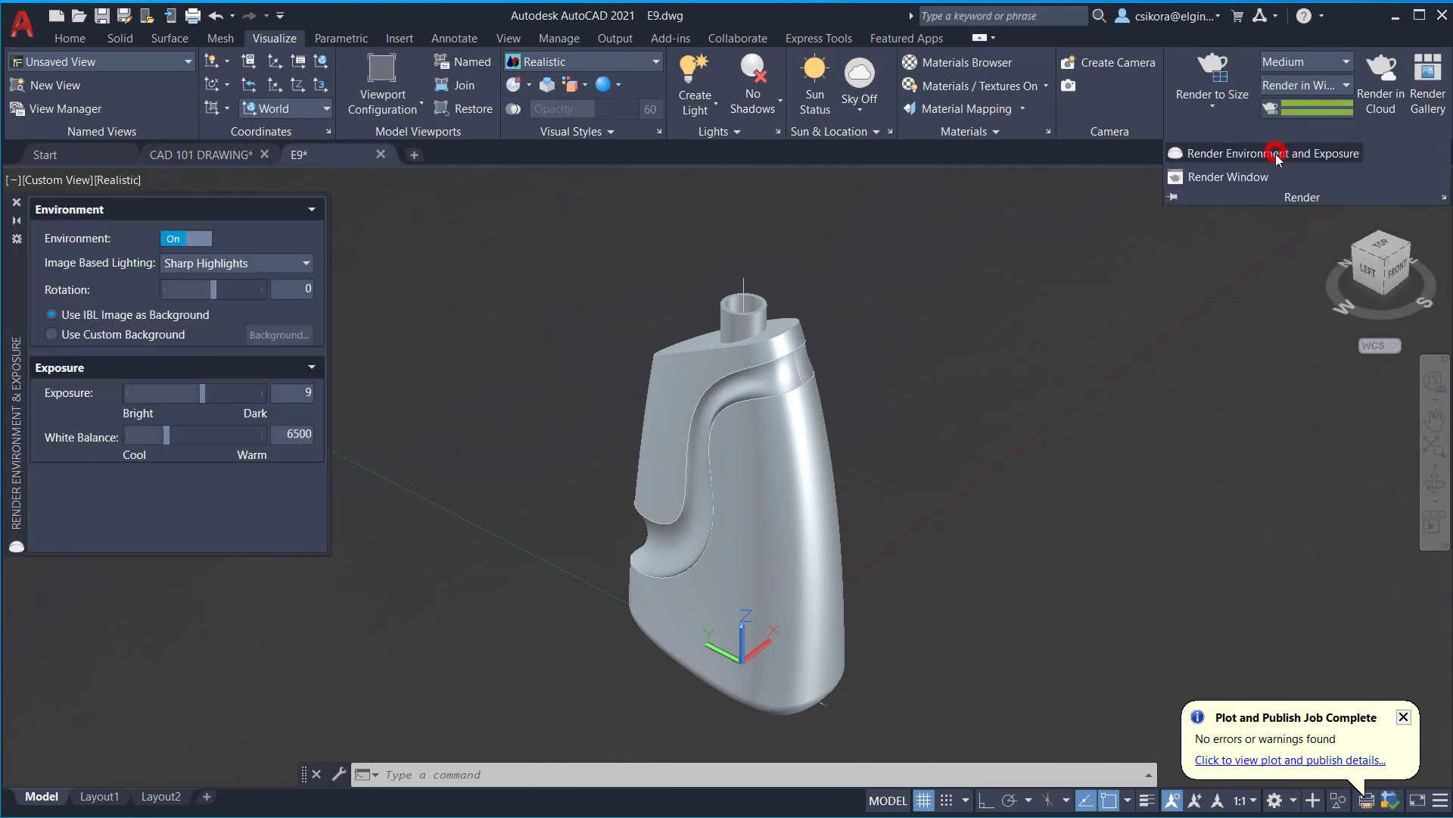
{"action": "left_click", "coordinate": [197, 240]}
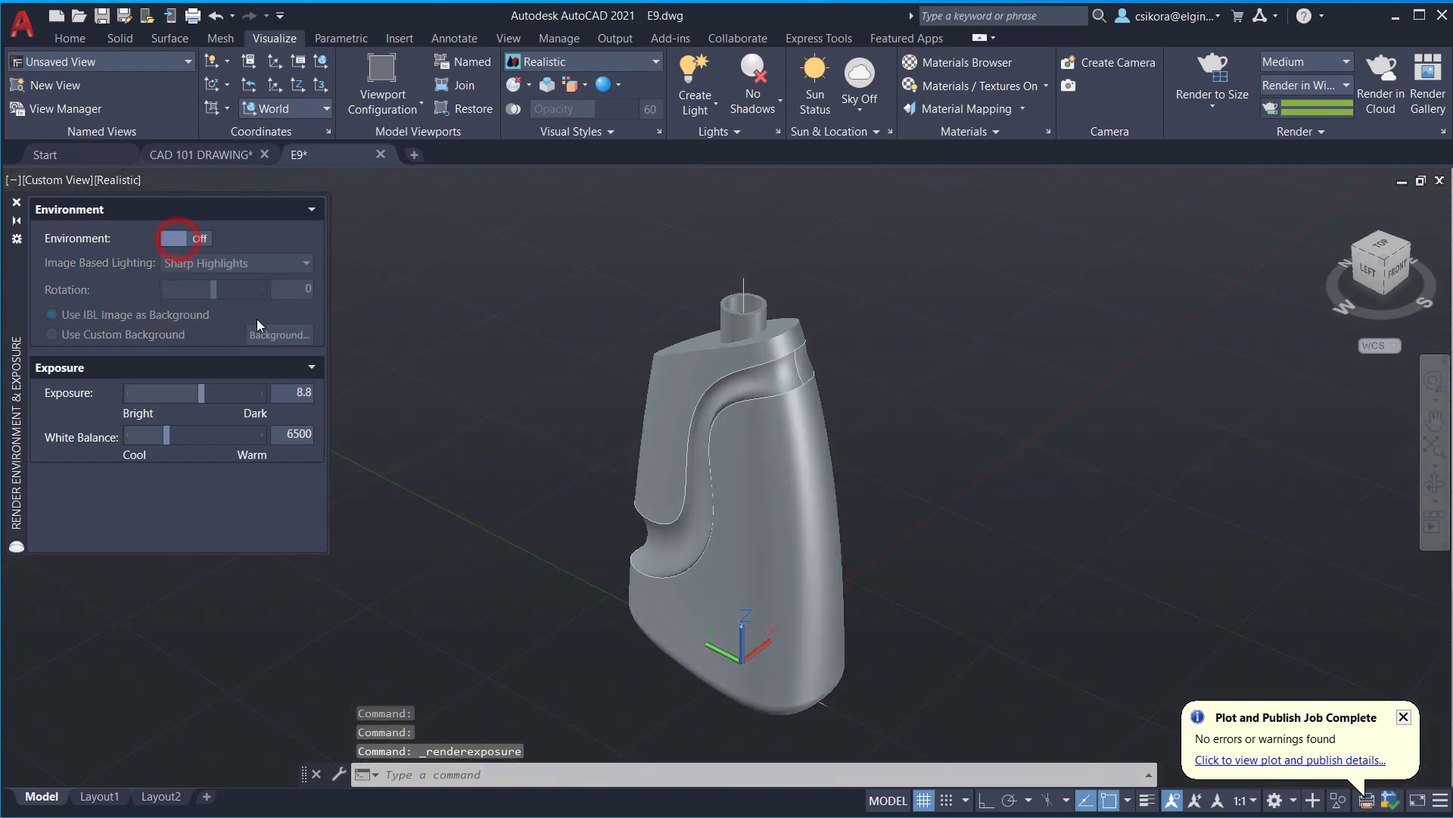
{"action": "left_click", "coordinate": [1214, 76]}
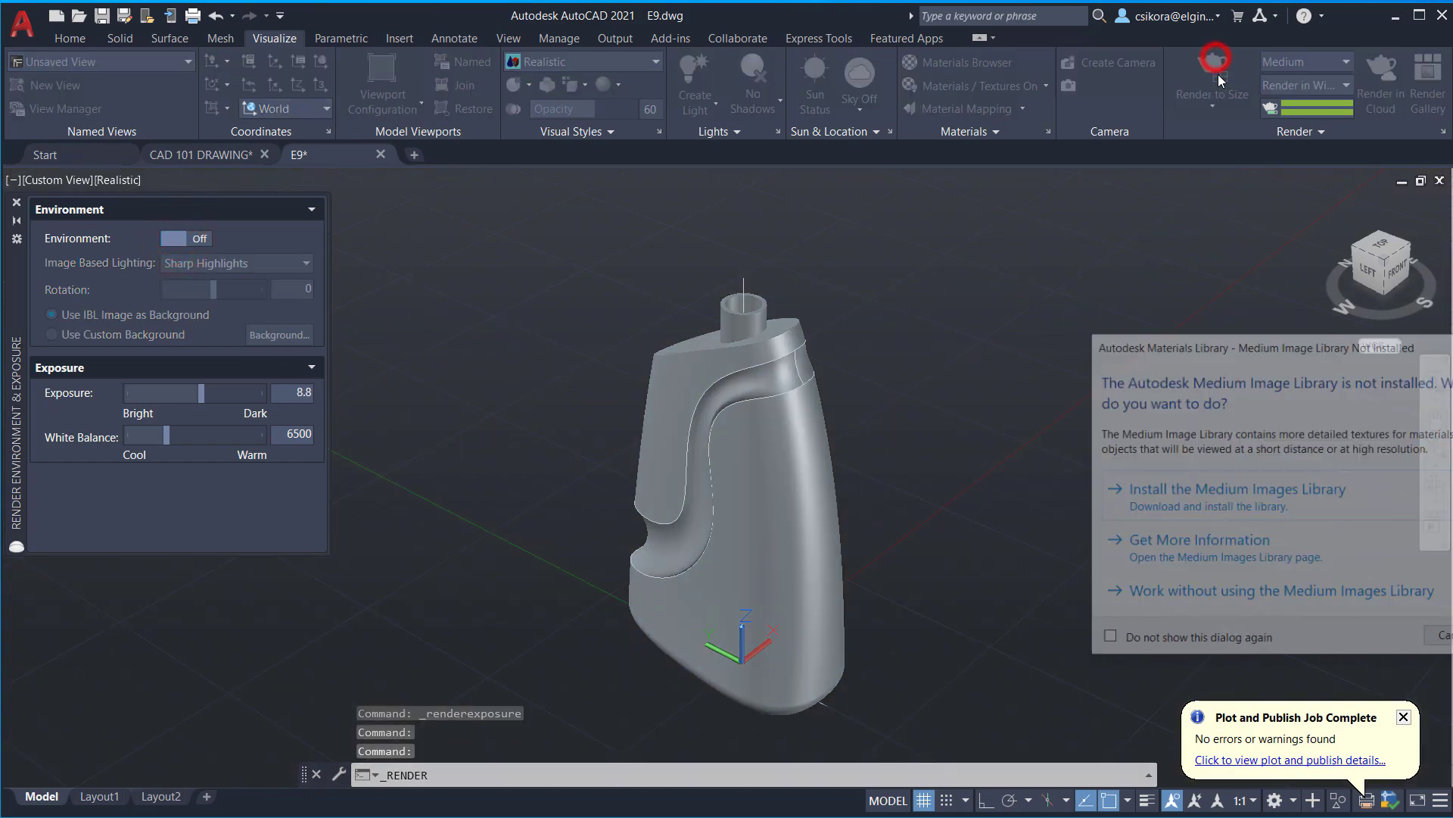
{"action": "left_click", "coordinate": [1172, 592]}
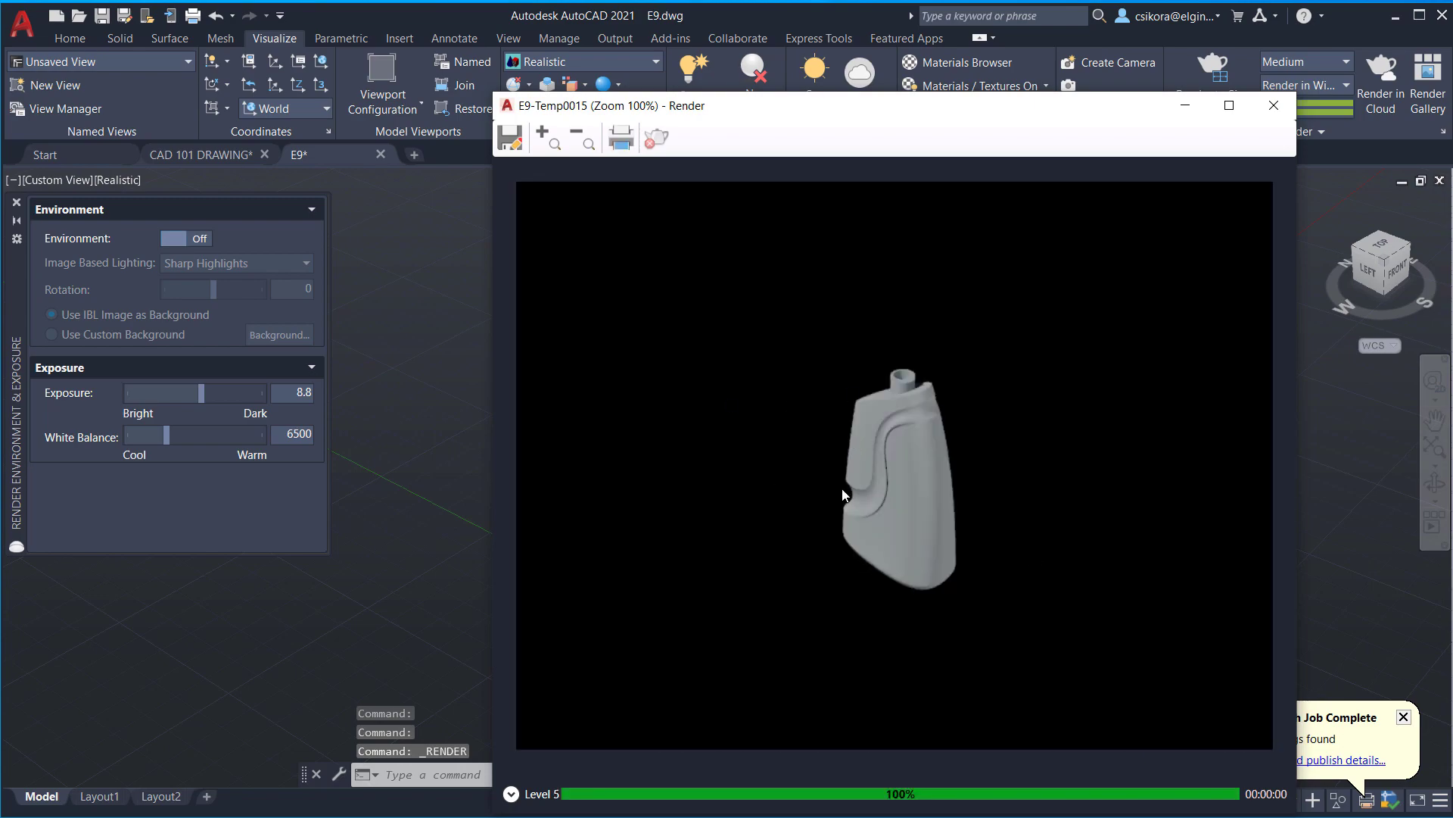
{"action": "left_click", "coordinate": [1274, 105]}
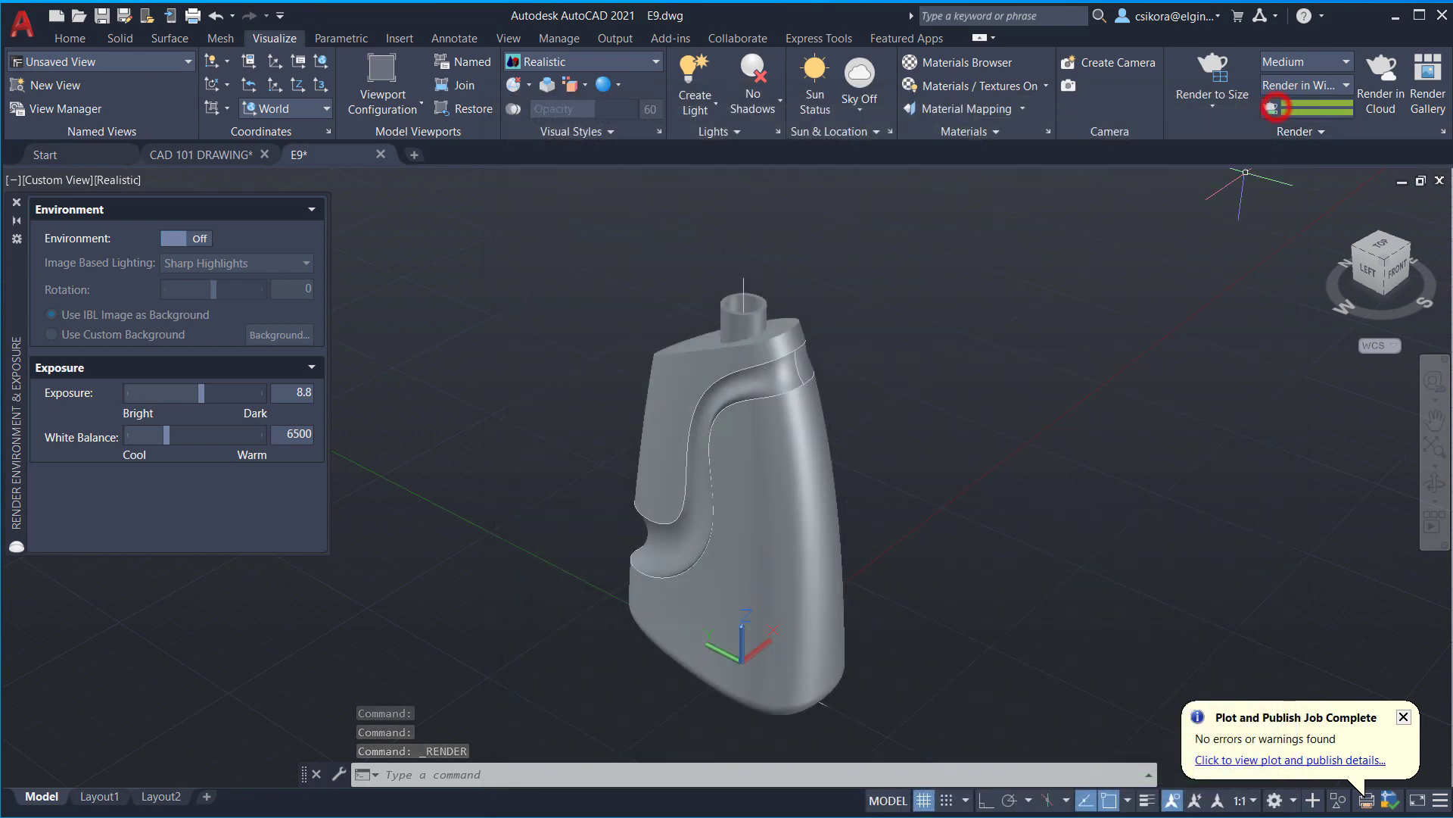
Turn Environment back on and set Image Based Lighting to Dry Lake Bed instead of Plaza.
{"action": "left_click", "coordinate": [195, 239]}
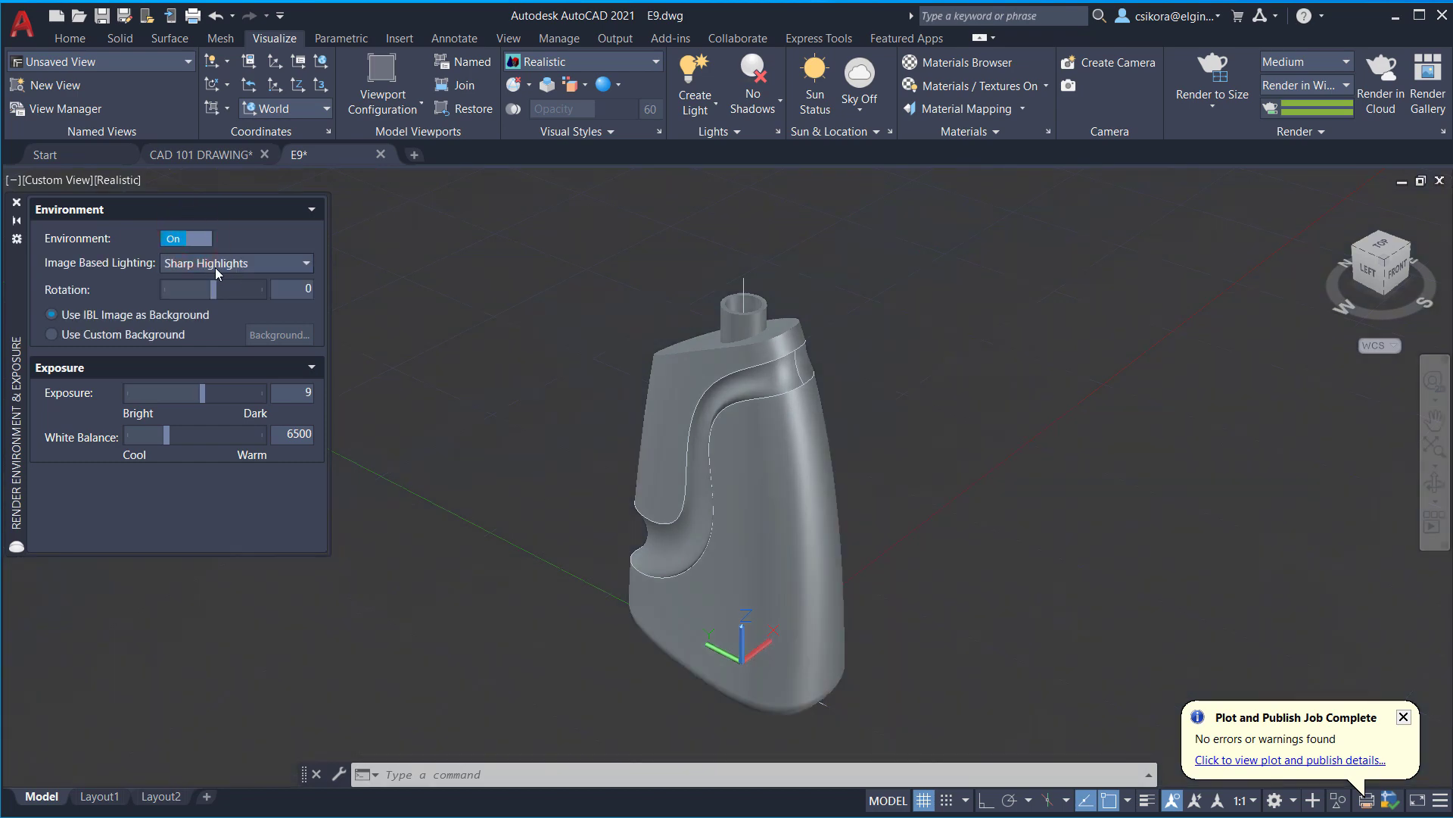
{"action": "left_click", "coordinate": [260, 265]}
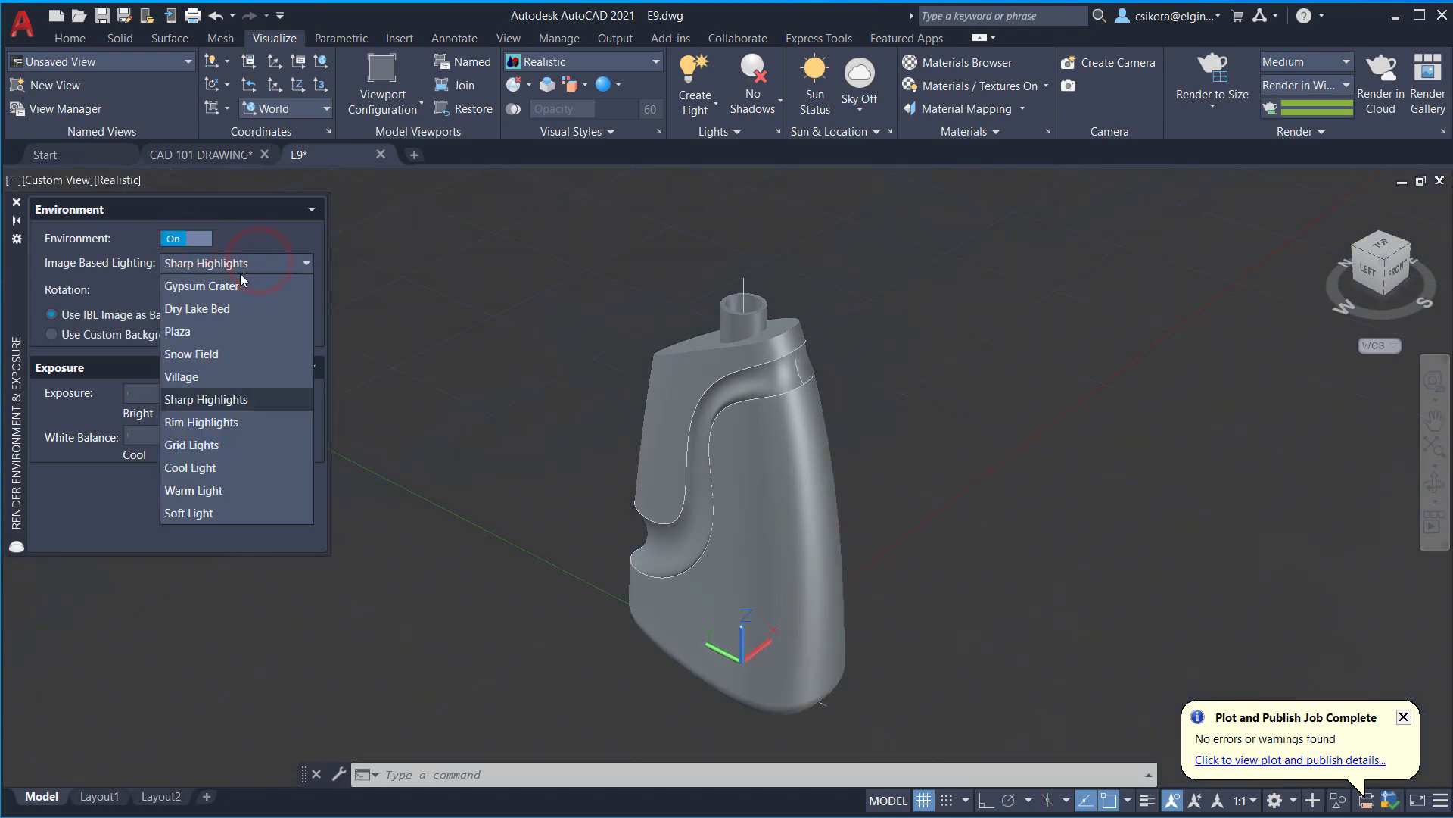
{"action": "left_click", "coordinate": [212, 339]}
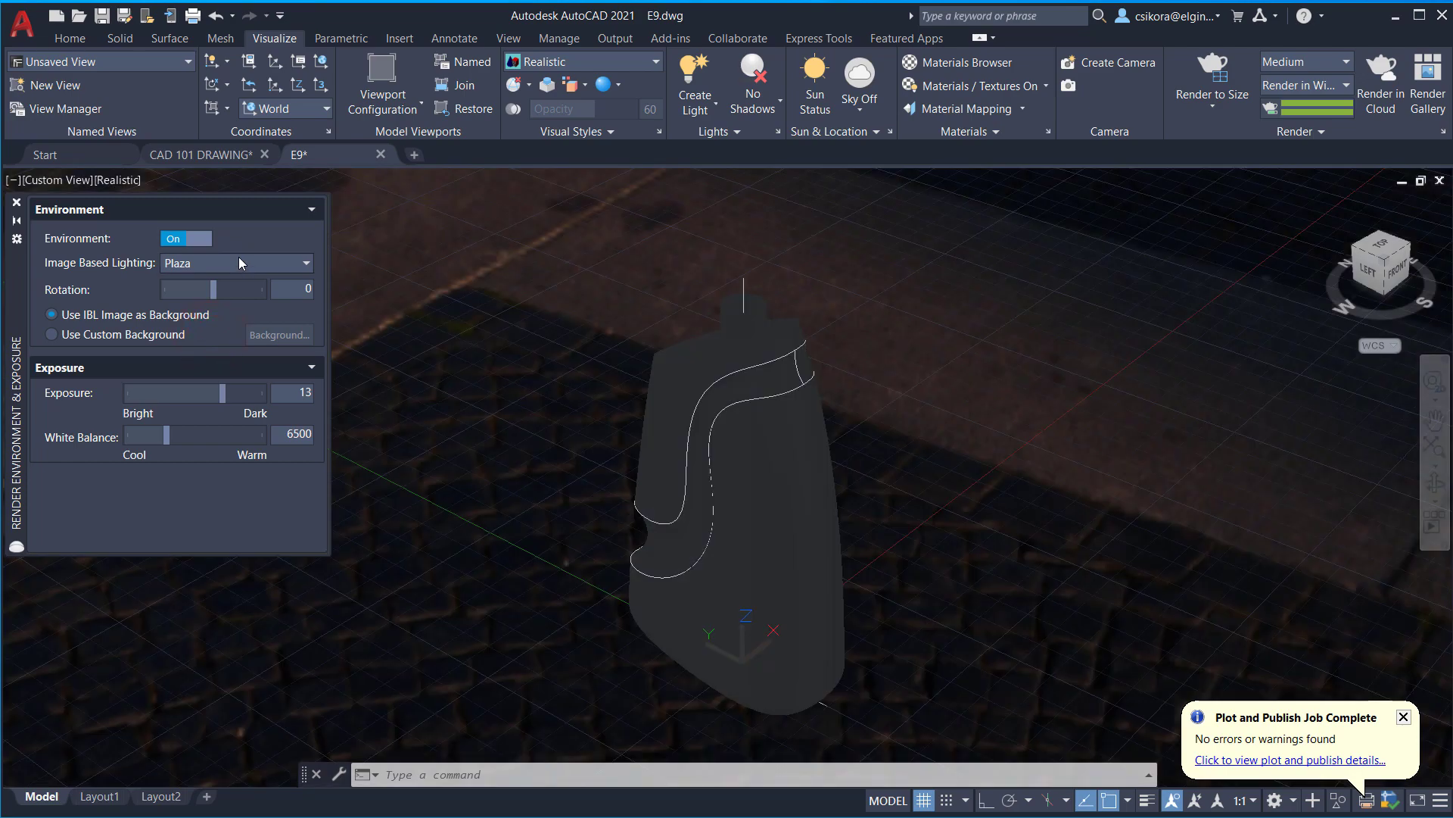
{"action": "left_click", "coordinate": [239, 261]}
{"action": "left_click", "coordinate": [209, 311]}
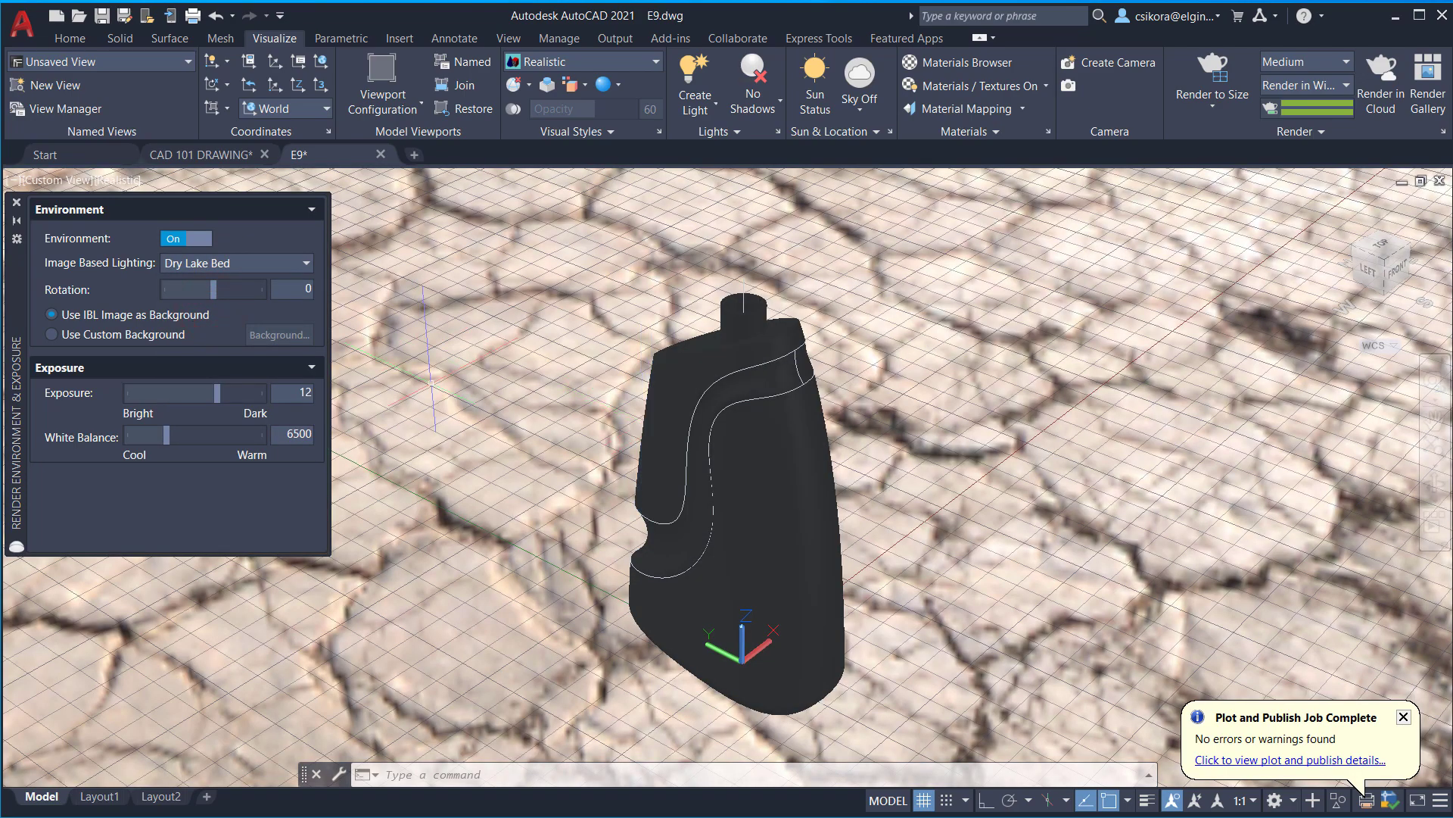
{"action": "left_click", "coordinate": [421, 776]}
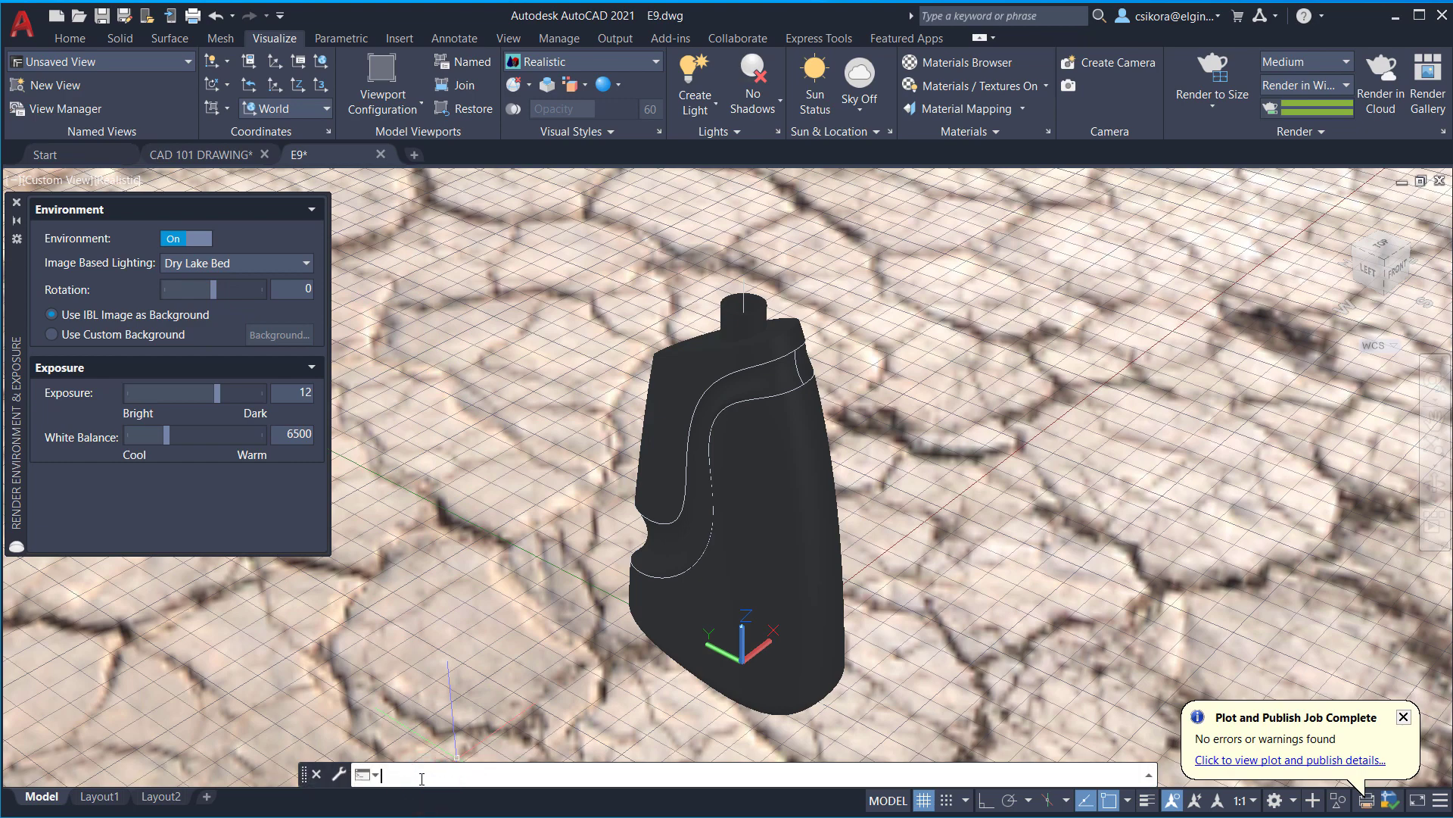
Run the PERSPECTIVE command with the PER alias; it shows 1 as the current value.
{"action": "type", "text": "PERSPECTIVE"}
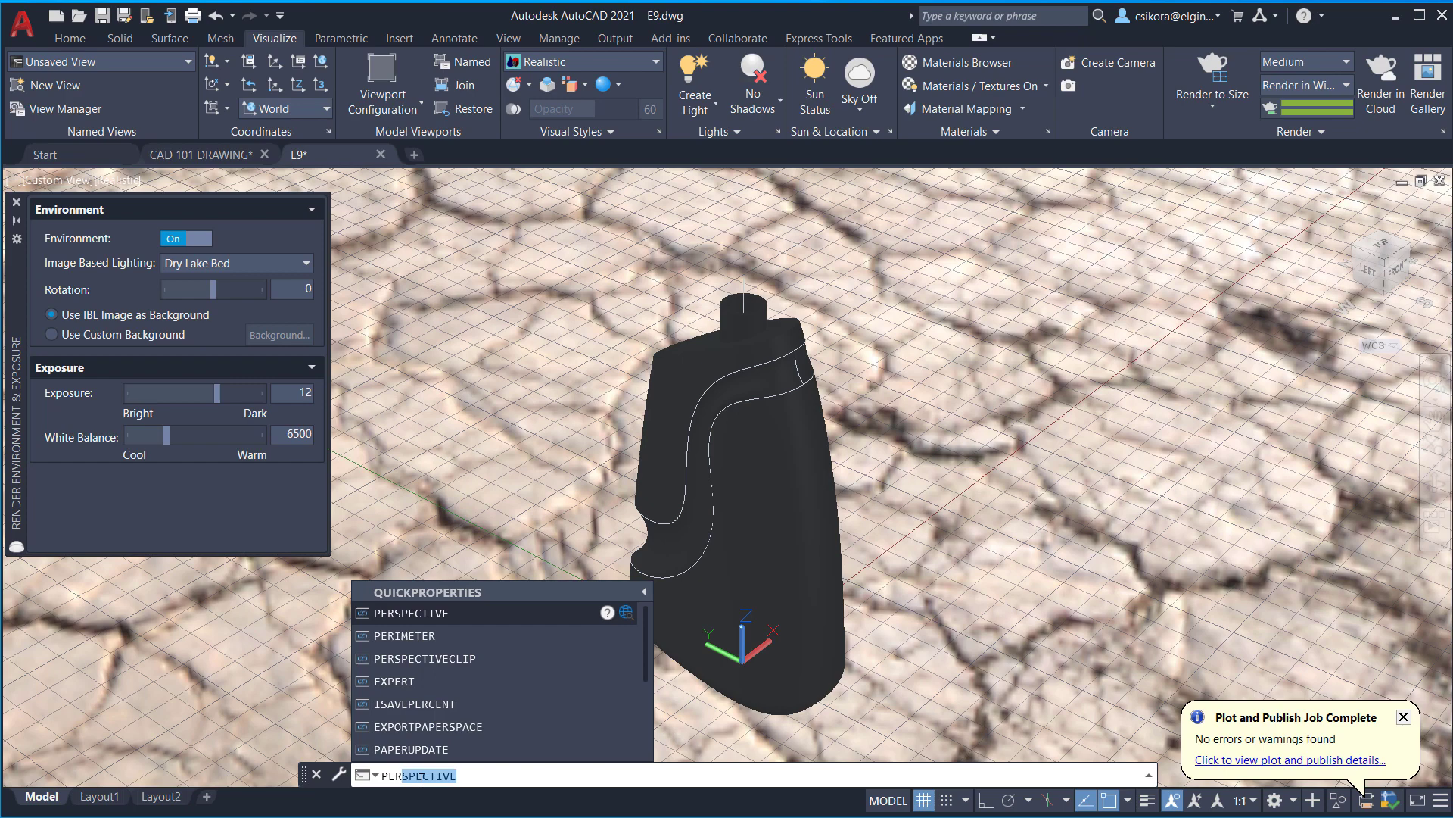
{"action": "left_click", "coordinate": [429, 613]}
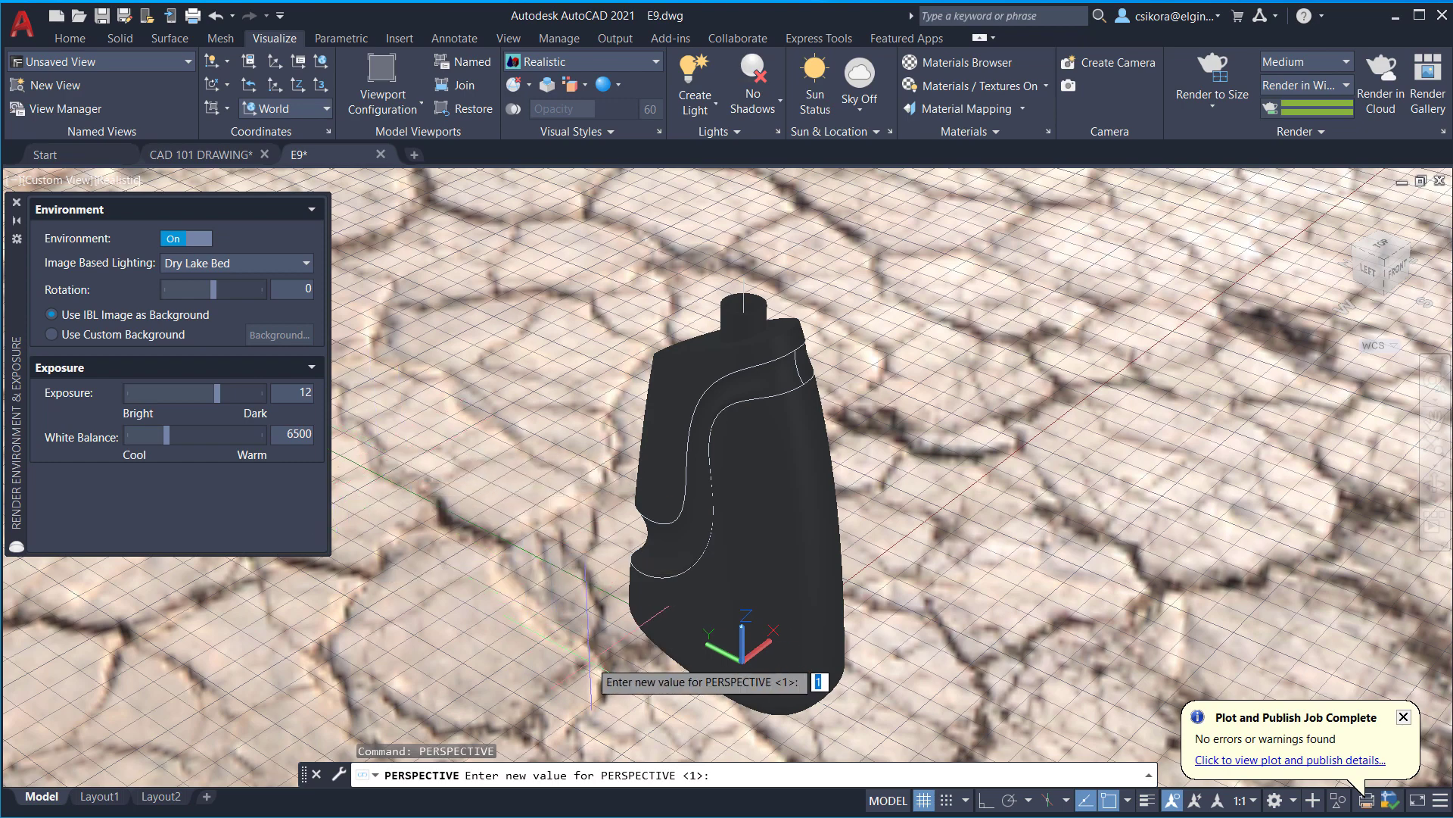
{"action": "left_click", "coordinate": [158, 507]}
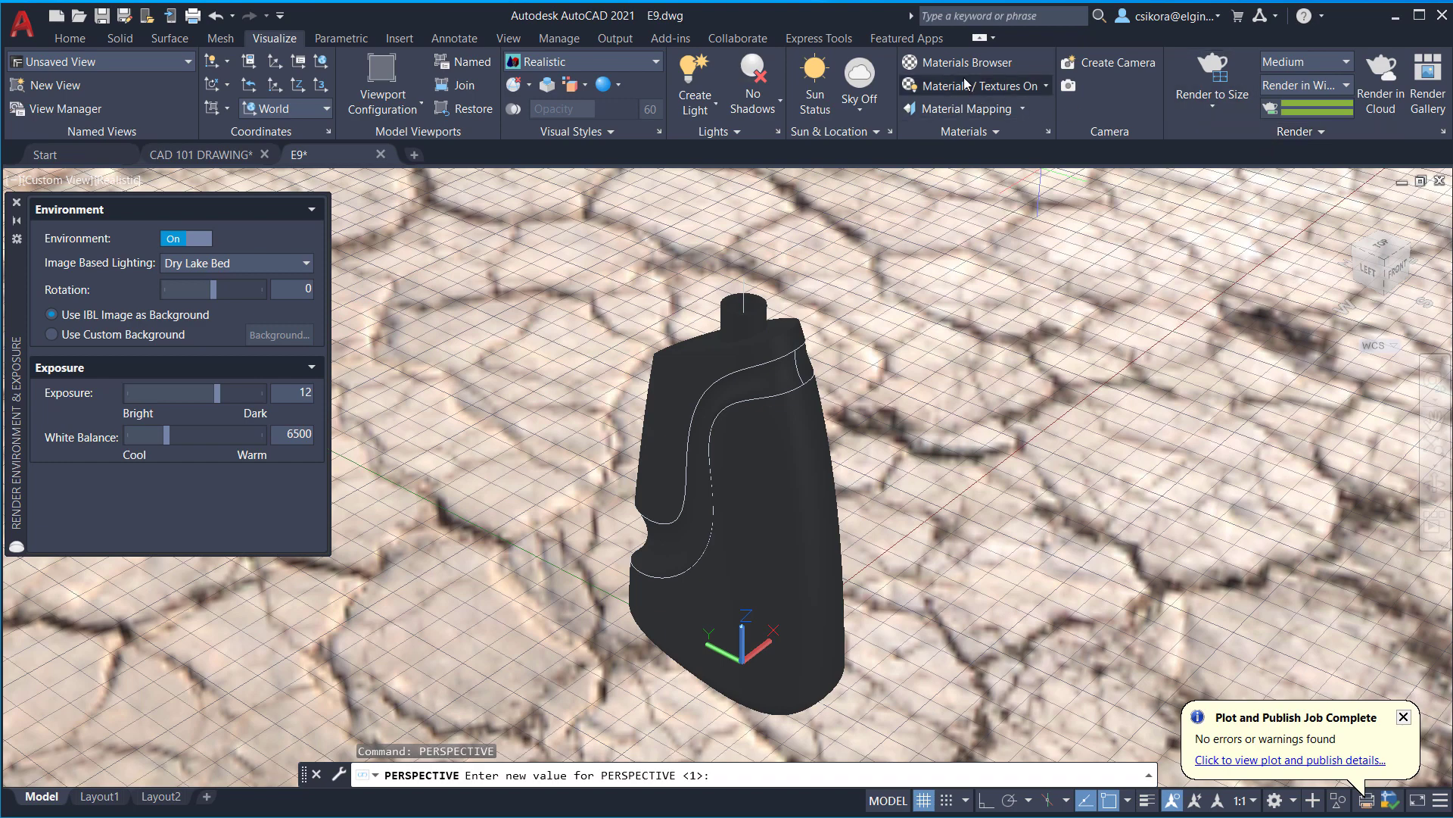
Open the Materials Browser and try large-thumbnail, text and list views for document materials.
{"action": "left_click", "coordinate": [914, 65]}
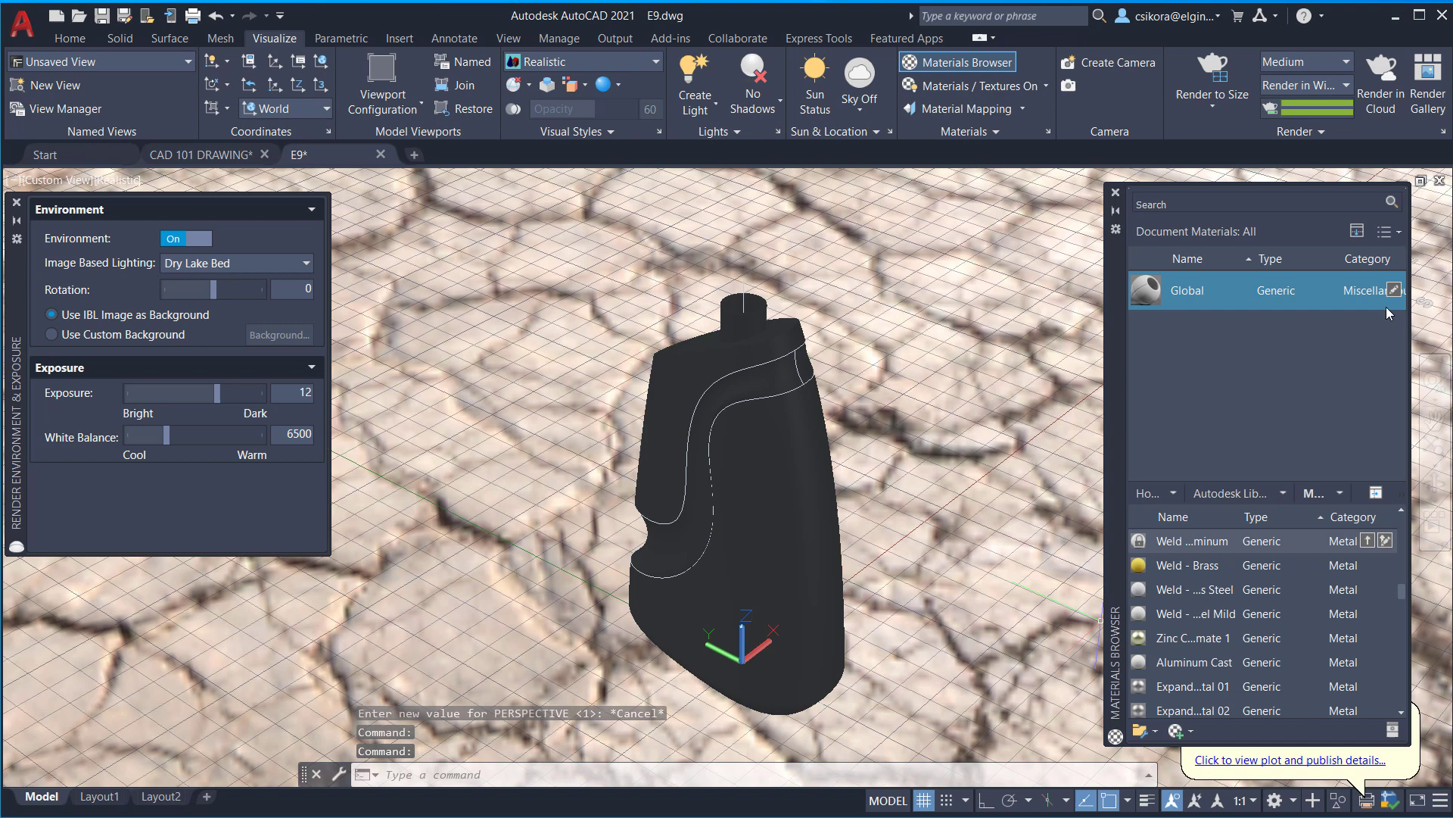
{"action": "left_click", "coordinate": [1396, 235]}
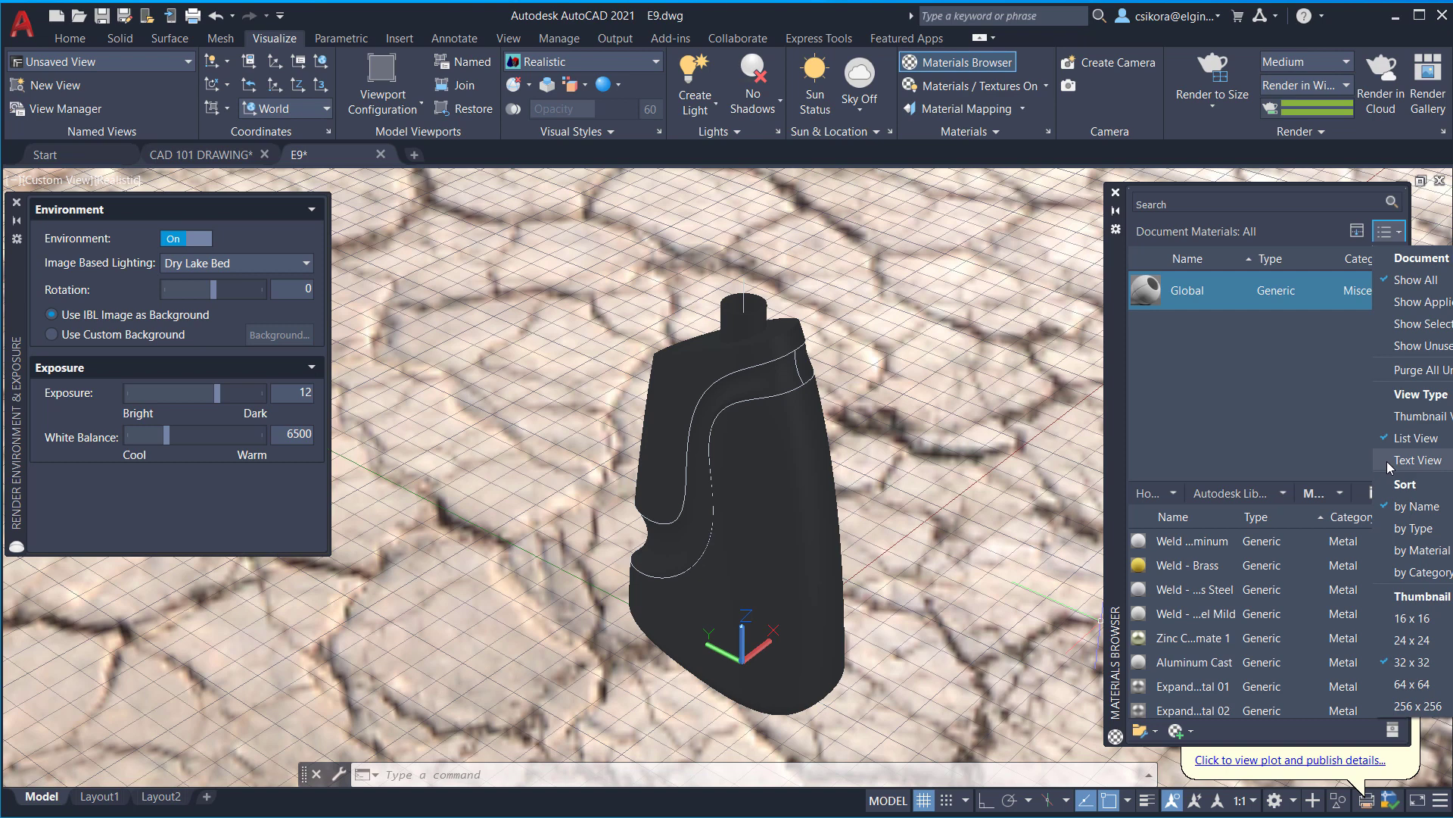
{"action": "left_click", "coordinate": [1391, 418]}
{"action": "left_click", "coordinate": [1391, 231]}
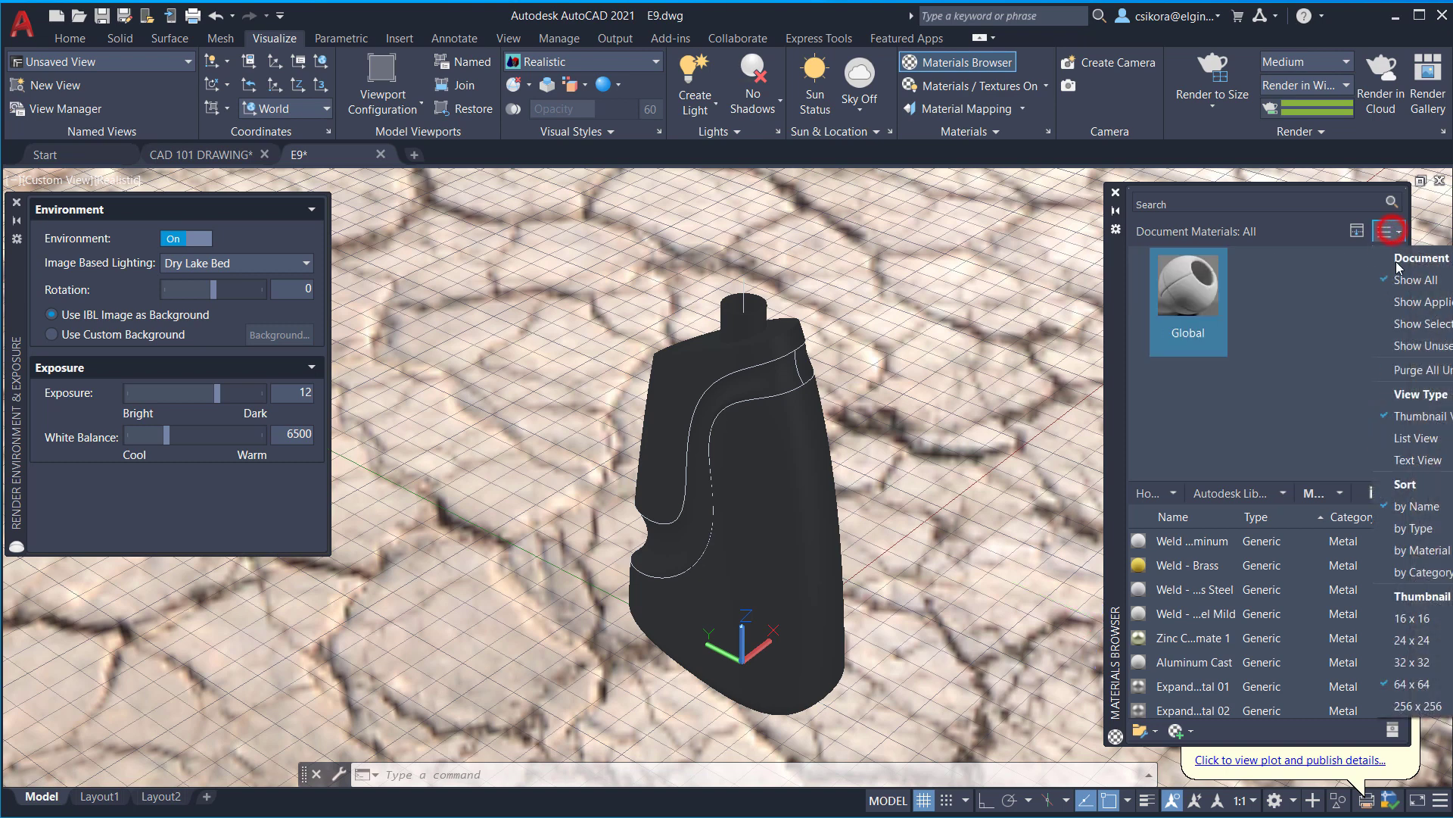
{"action": "left_click", "coordinate": [1394, 449]}
{"action": "left_click", "coordinate": [1386, 233]}
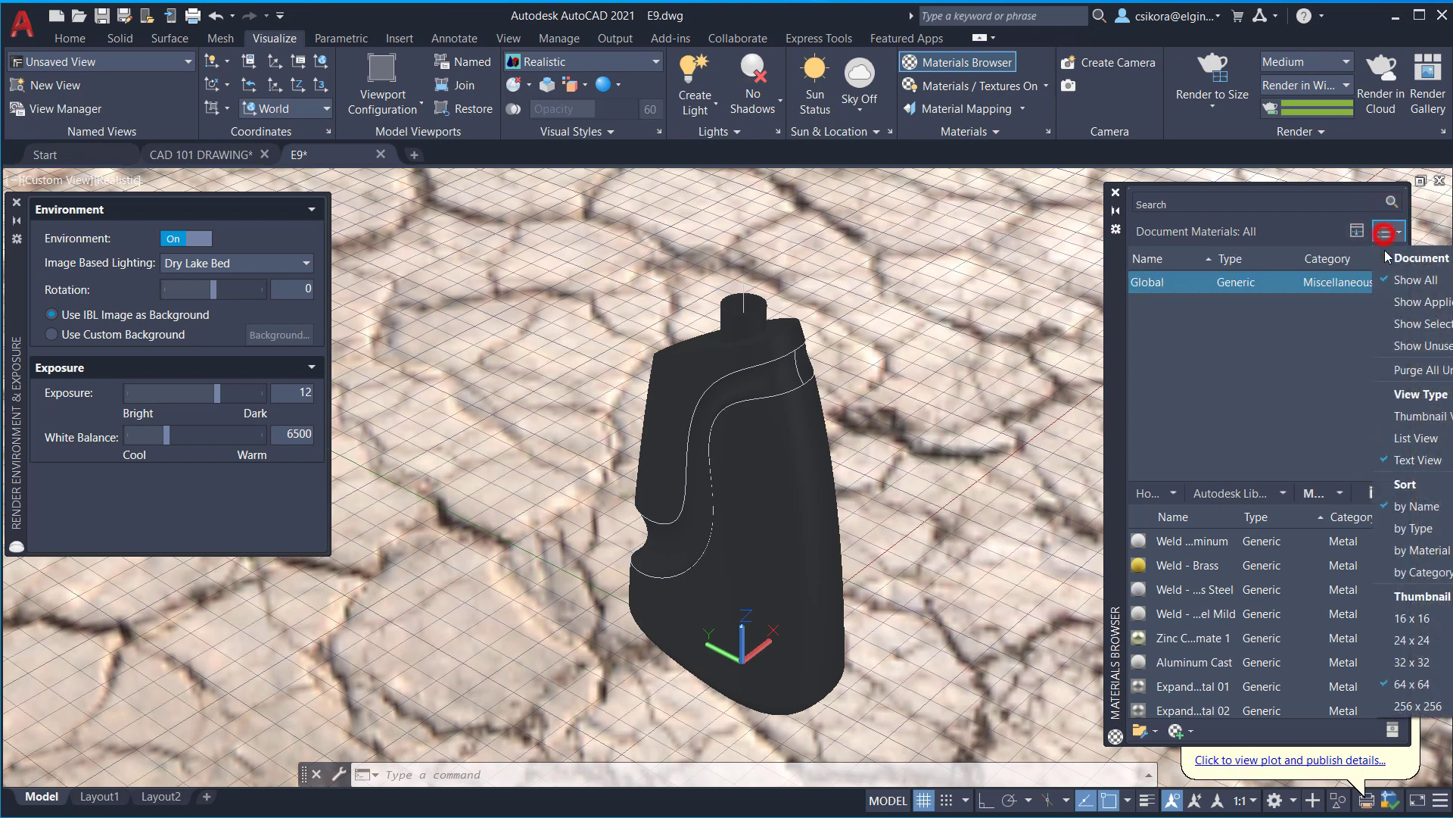
{"action": "left_click", "coordinate": [1391, 441]}
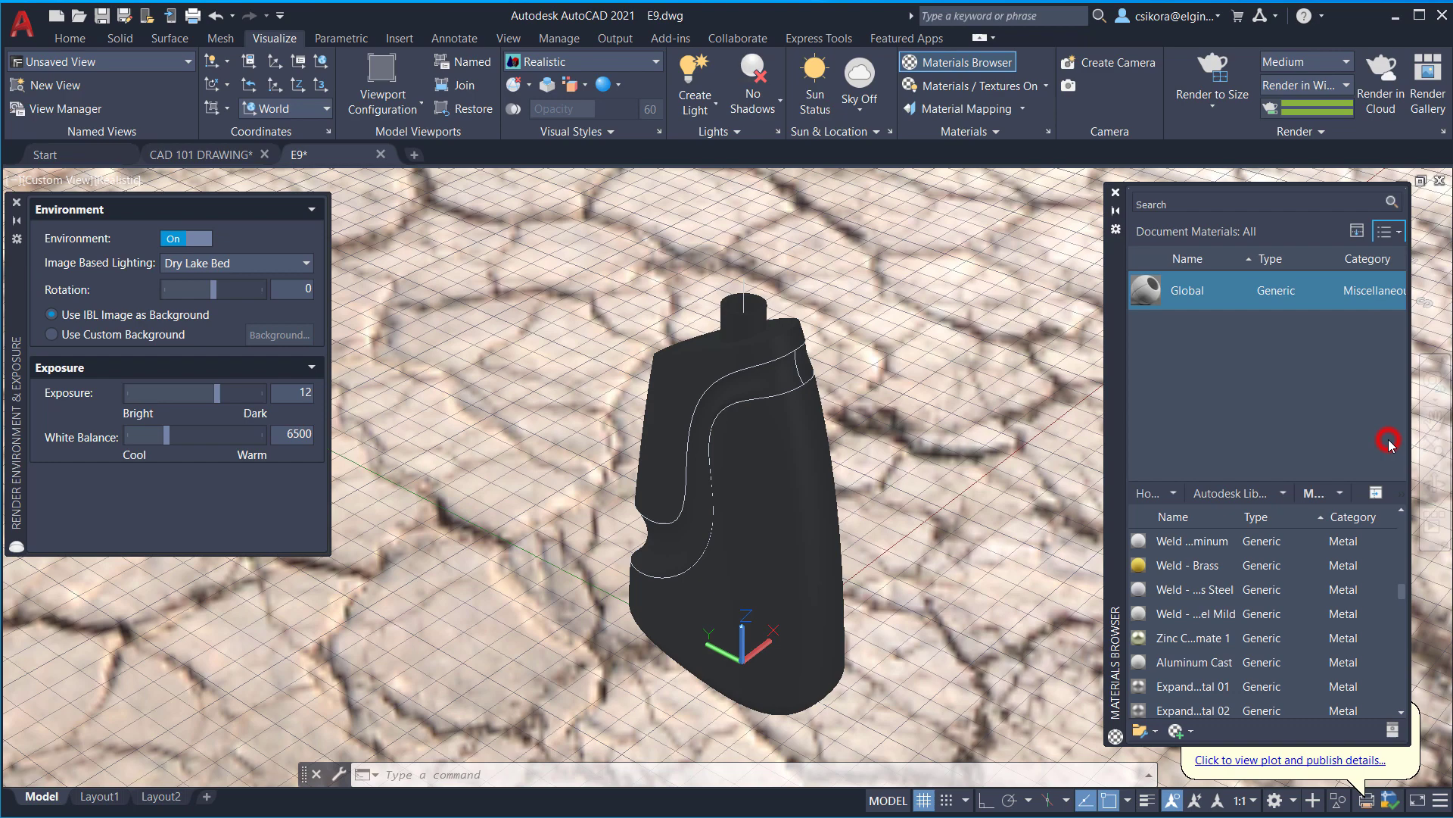
{"action": "left_click", "coordinate": [1386, 232]}
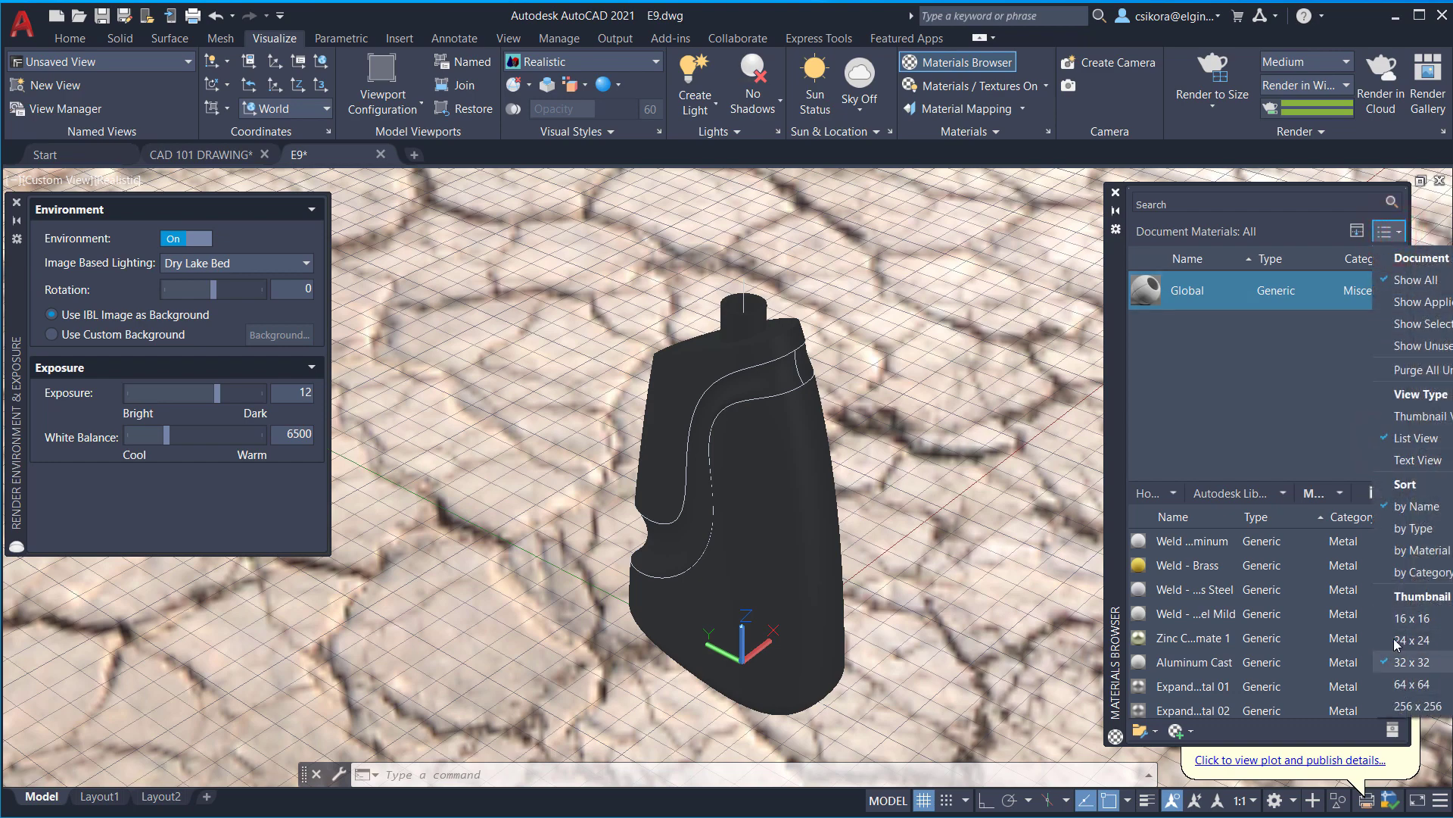
{"action": "left_click", "coordinate": [1244, 358]}
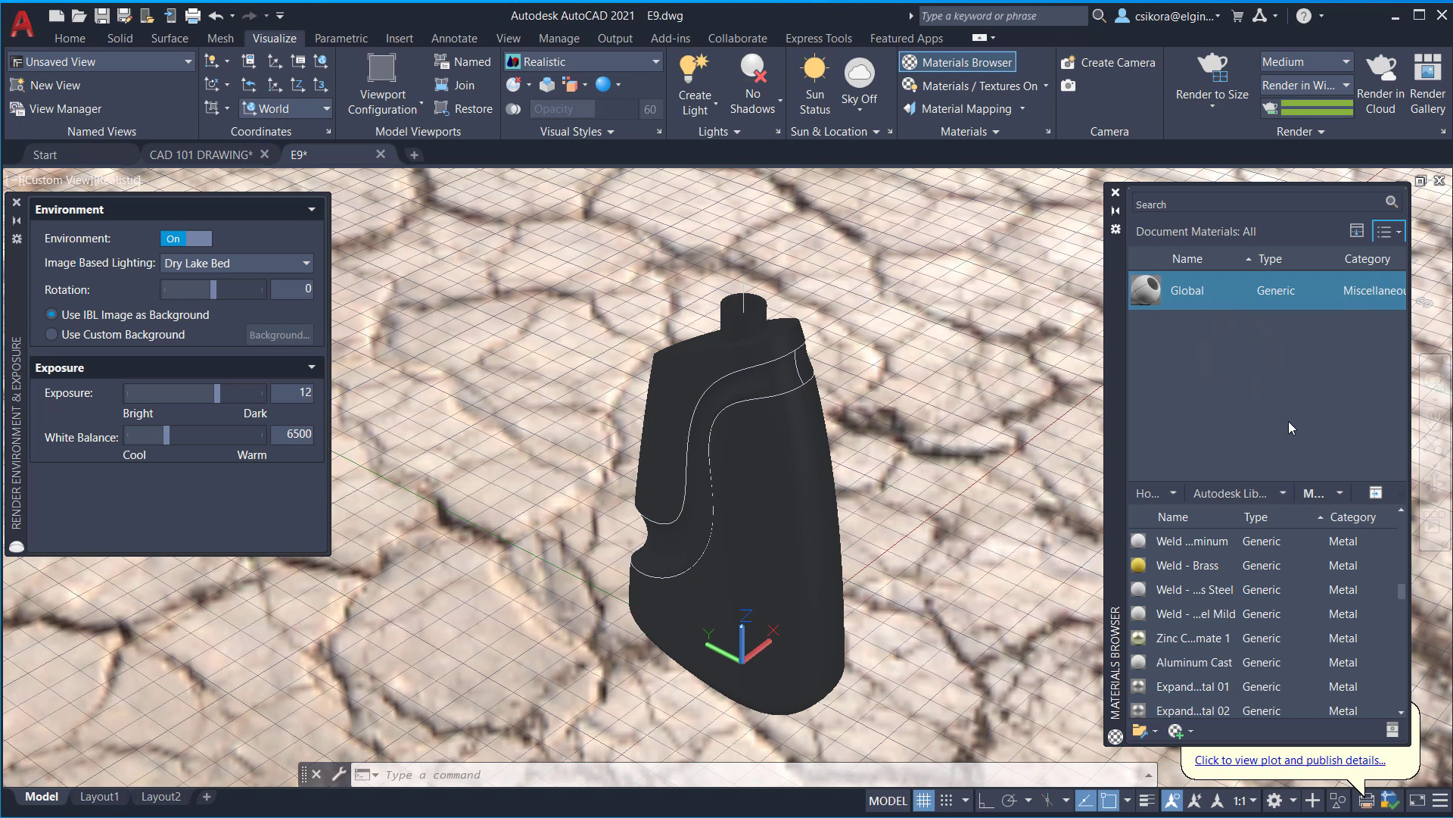
Filter the Autodesk Library to Metal materials and scroll through the list.
{"action": "left_click", "coordinate": [1287, 495]}
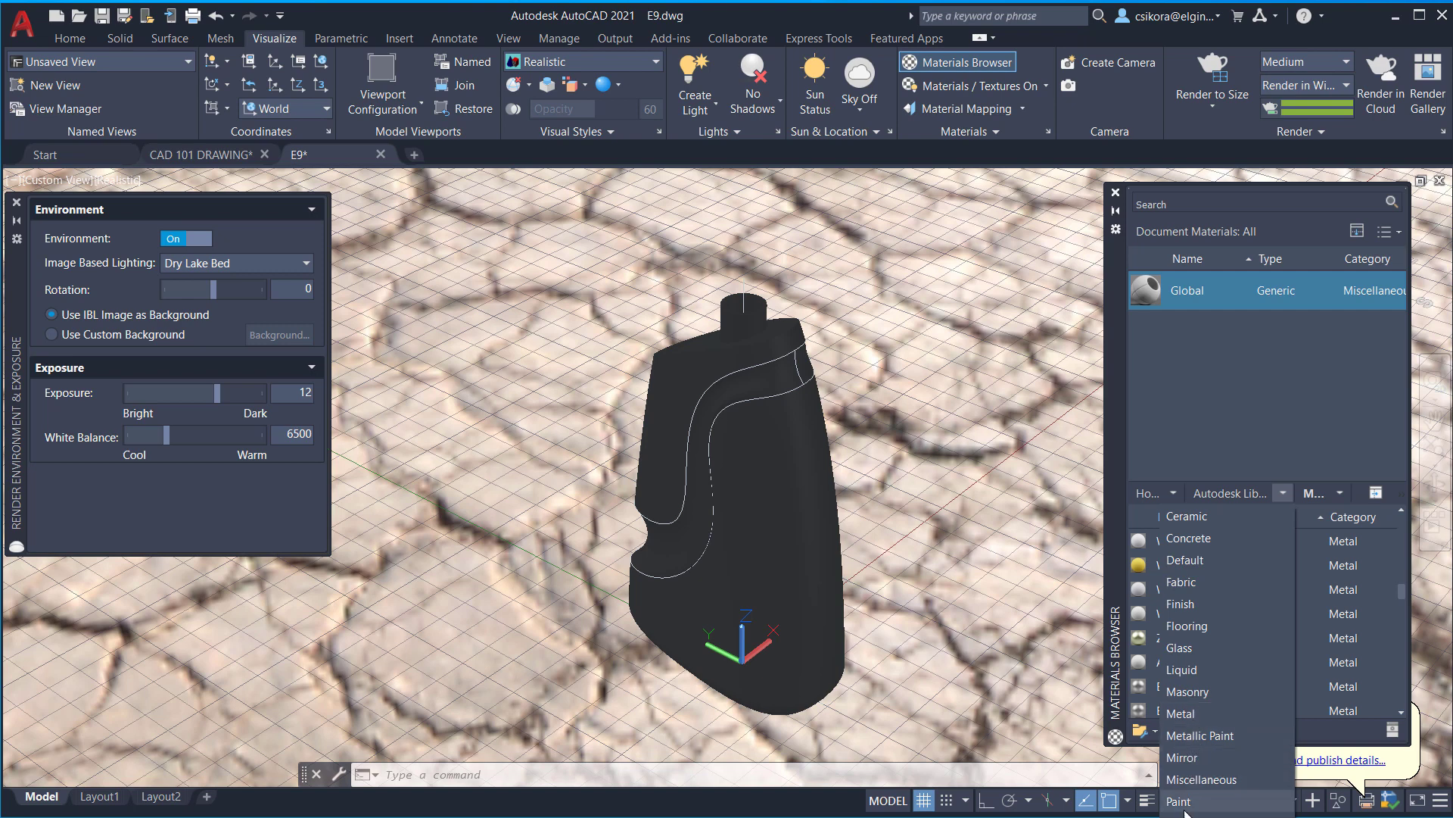
{"action": "left_click", "coordinate": [1183, 713]}
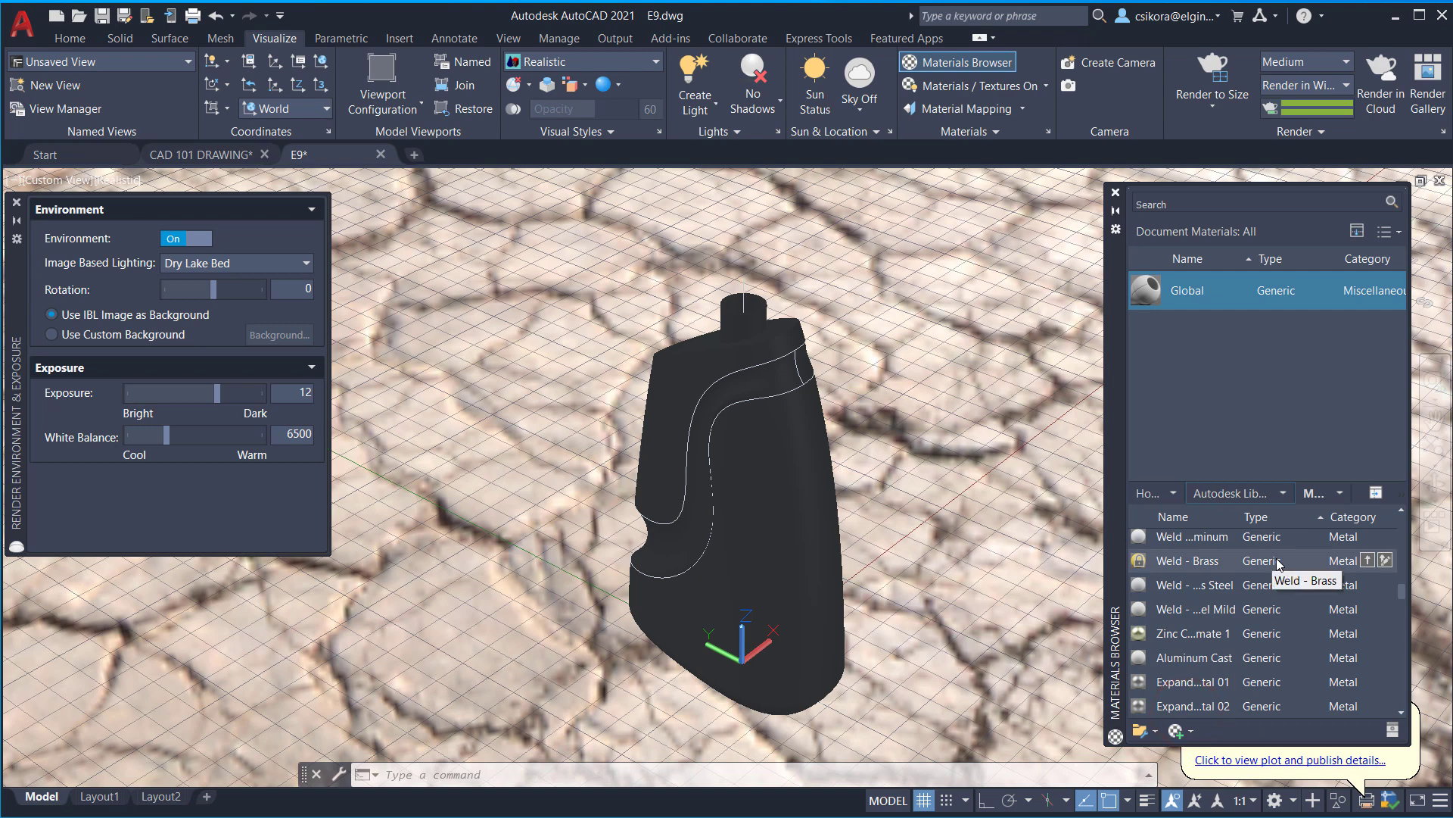
{"action": "scroll", "coordinate": [1276, 553], "scroll_direction": "up", "scroll_amount": 1}
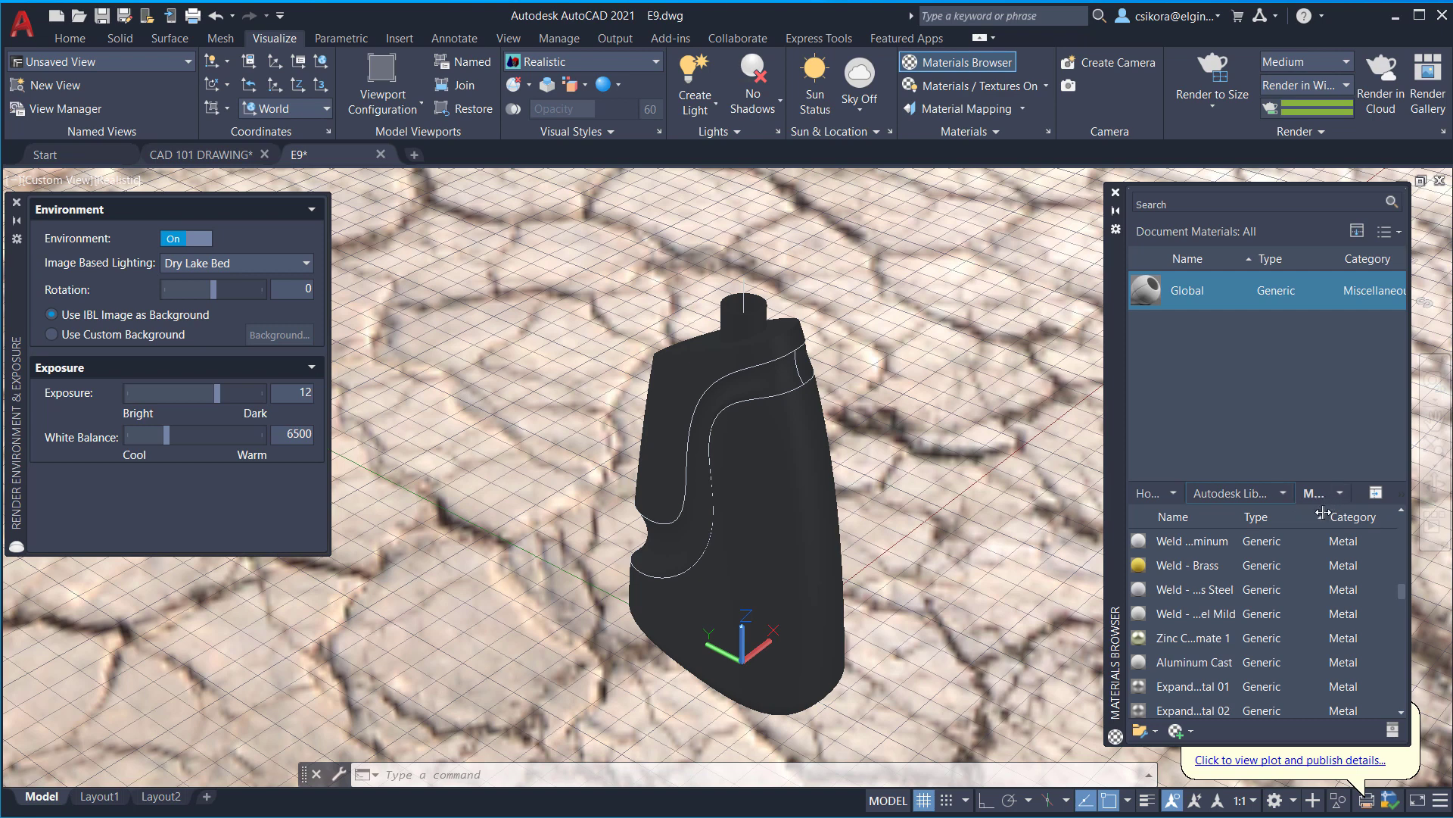
{"action": "scroll", "coordinate": [1229, 592], "scroll_direction": "down", "scroll_amount": 5}
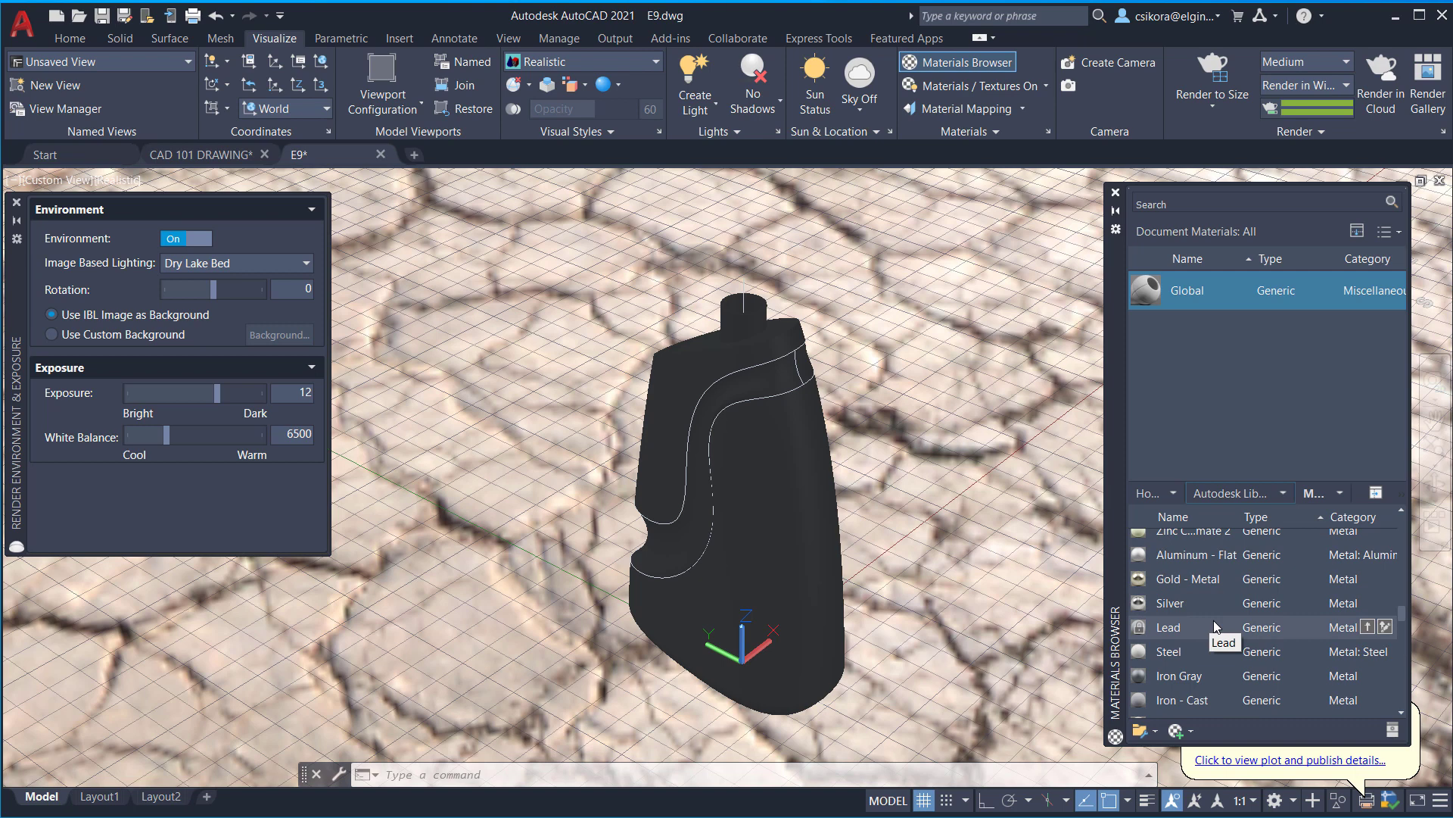
{"action": "scroll", "coordinate": [1214, 620], "scroll_direction": "up", "scroll_amount": 3}
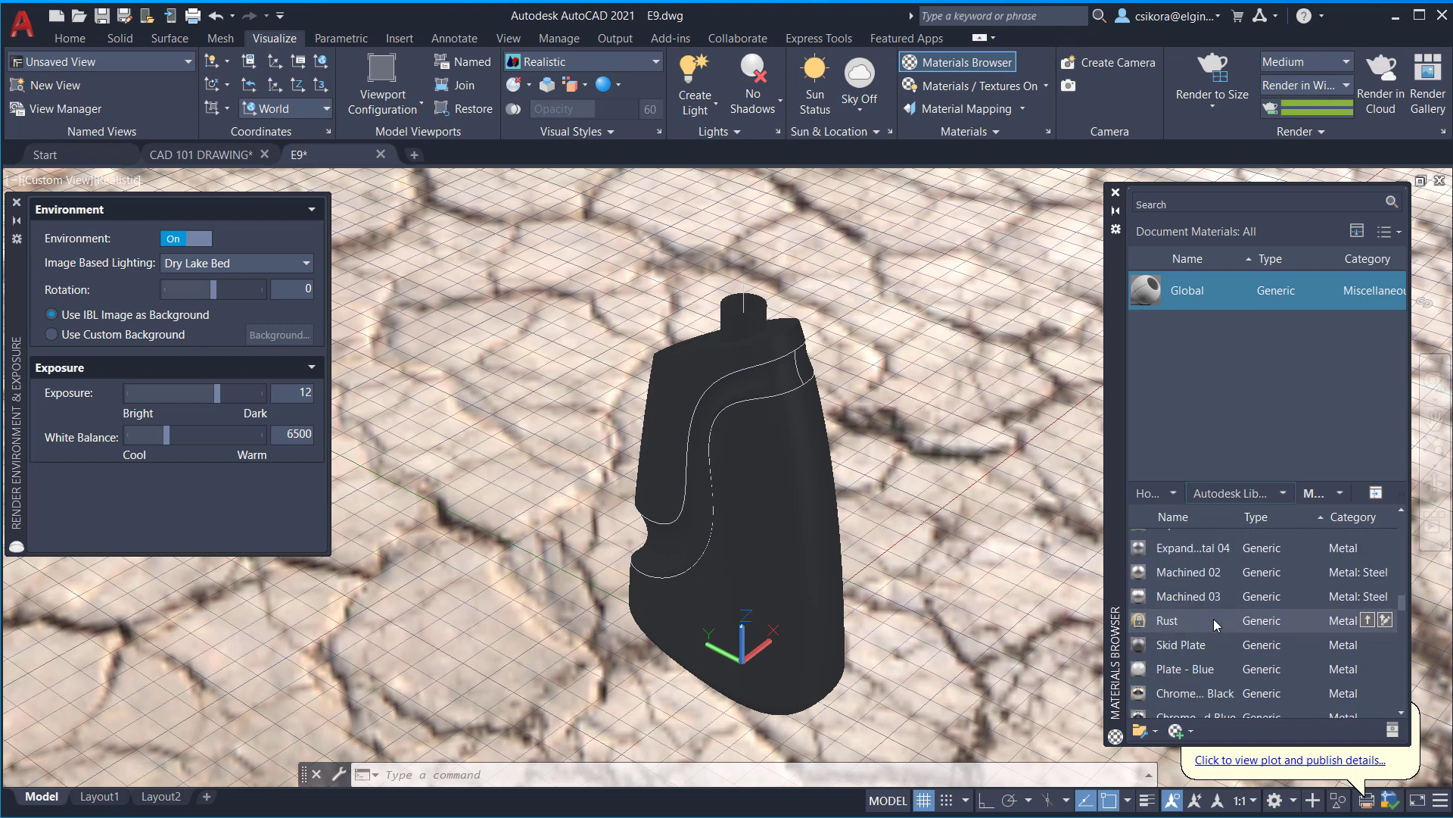
{"action": "scroll", "coordinate": [1214, 619], "scroll_direction": "down", "scroll_amount": 3}
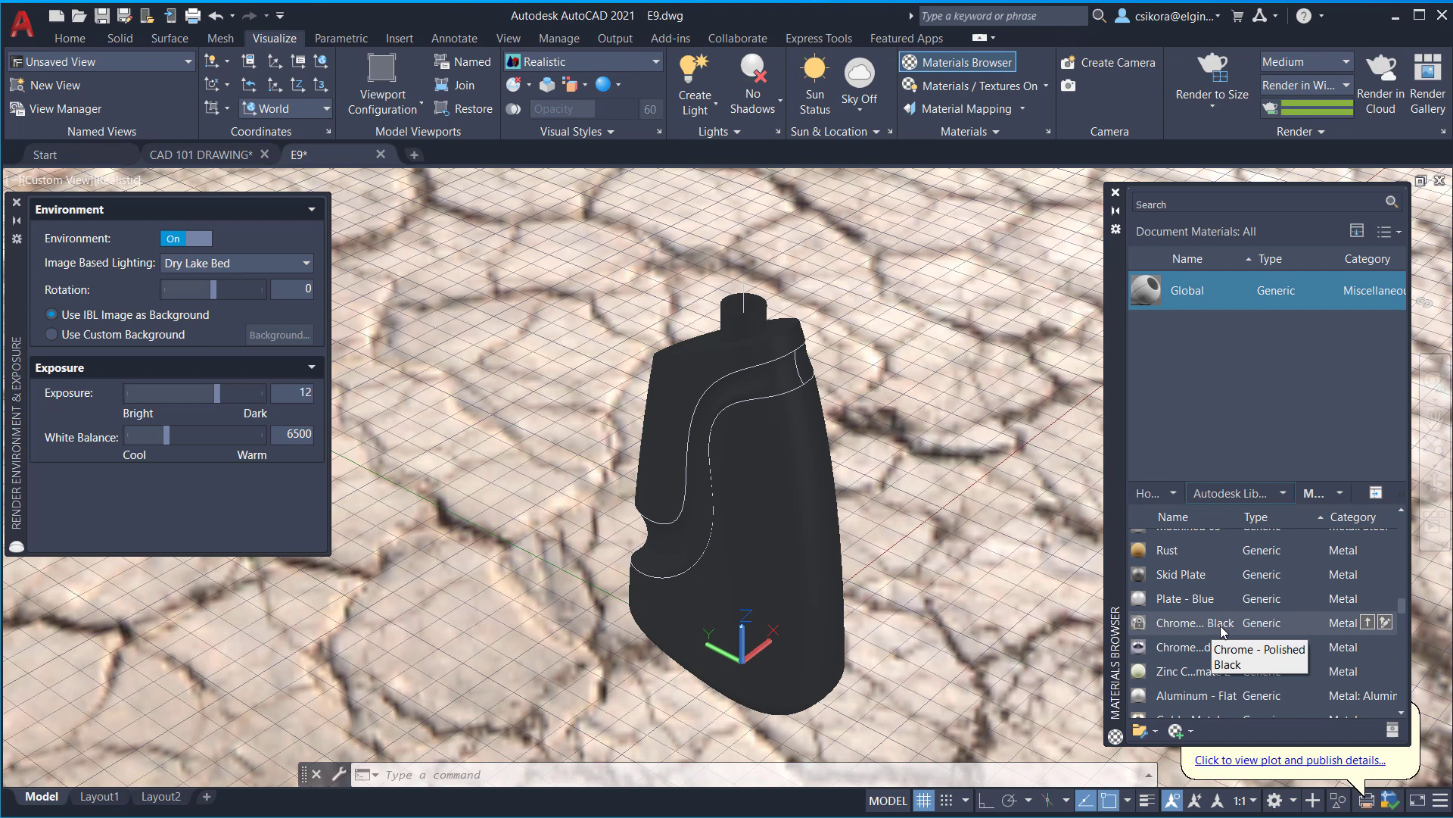
Add Chrome Black to document materials, window-select the whole bottle, apply it, and orbit to check.
{"action": "left_click", "coordinate": [1368, 622]}
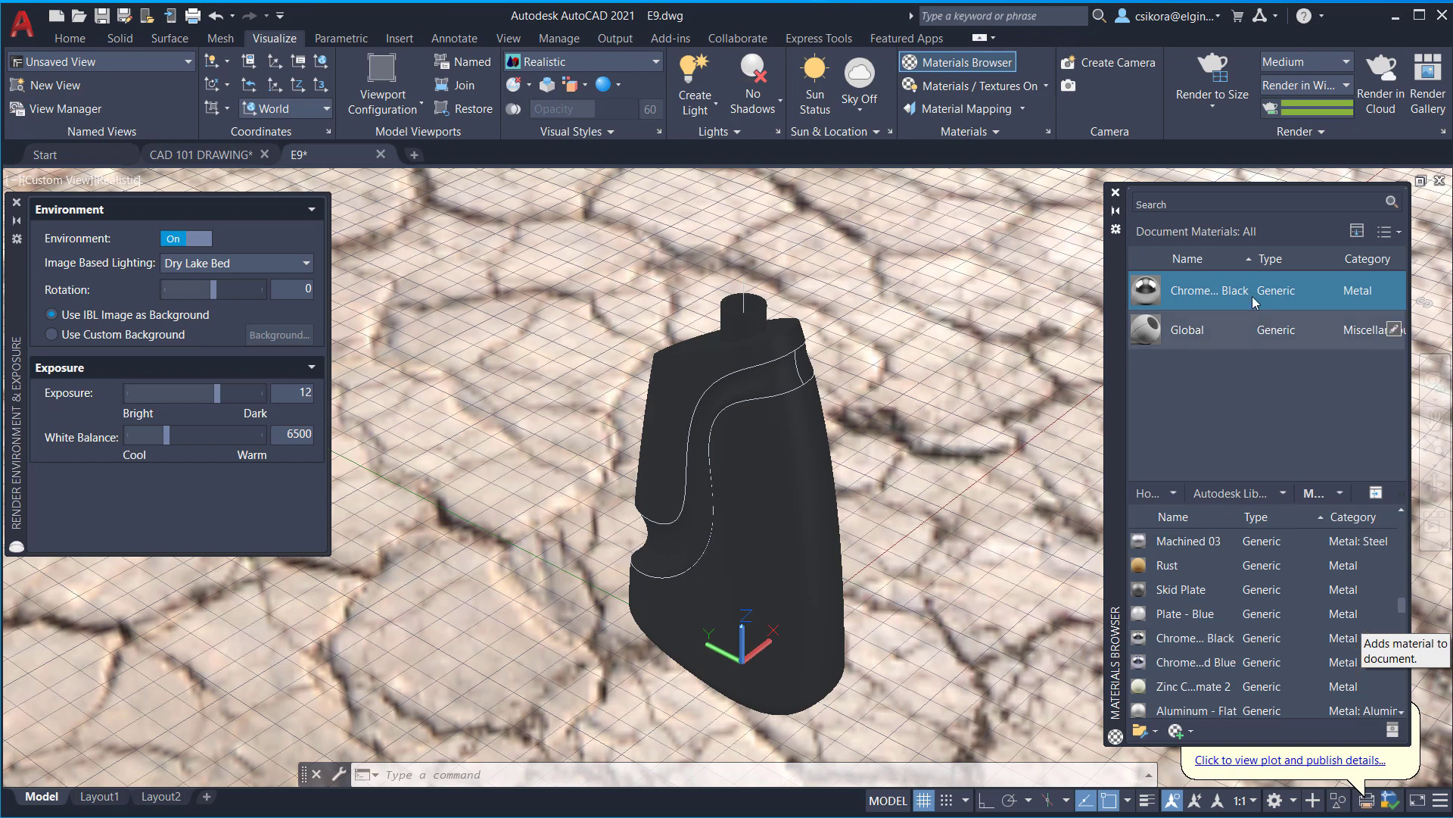
{"action": "left_click_drag", "start_coordinate": [1181, 296], "coordinate": [682, 377]}
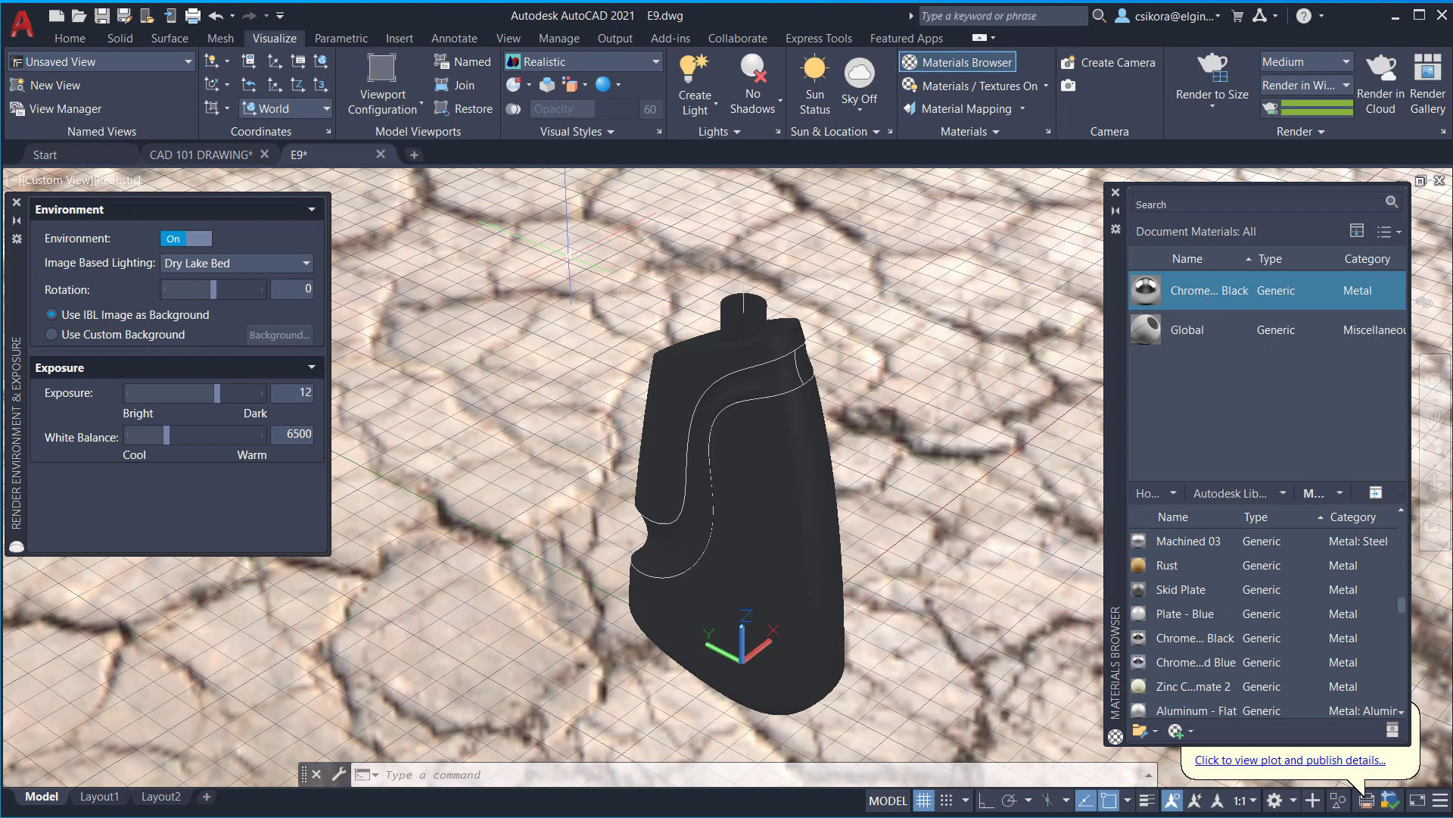
{"action": "left_click", "coordinate": [571, 249]}
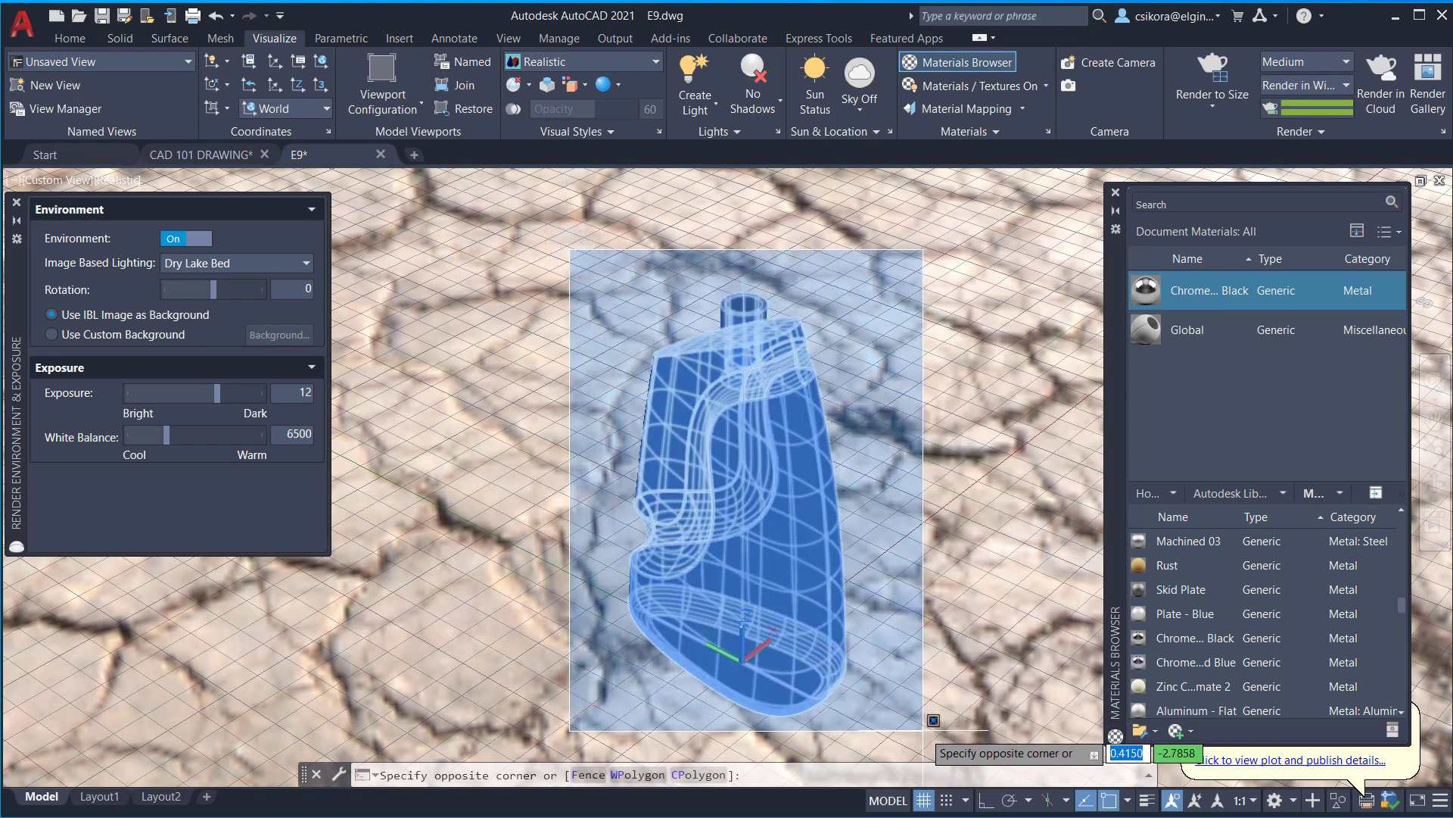
{"action": "left_click", "coordinate": [924, 723]}
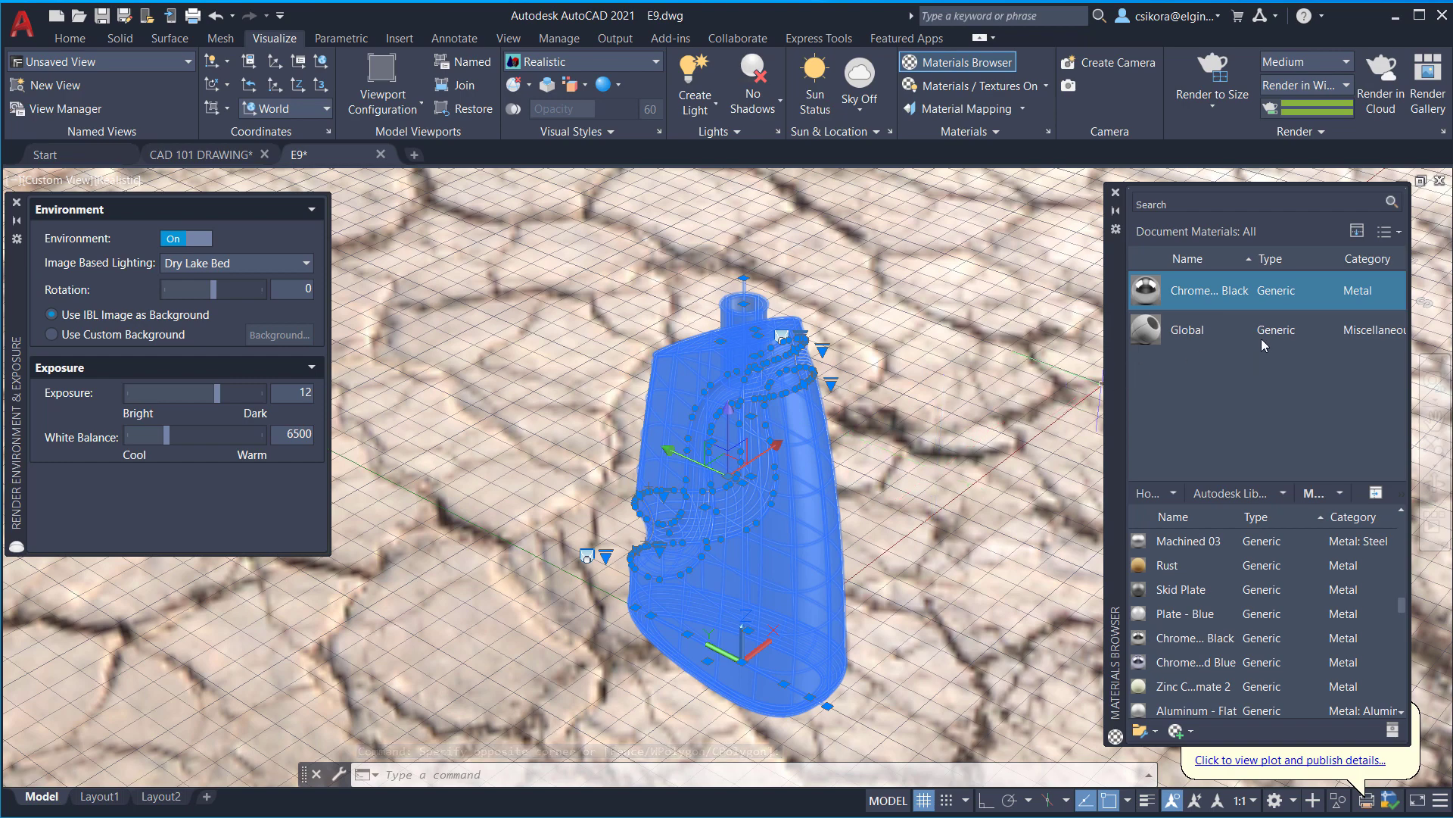
{"action": "left_click", "coordinate": [1309, 290]}
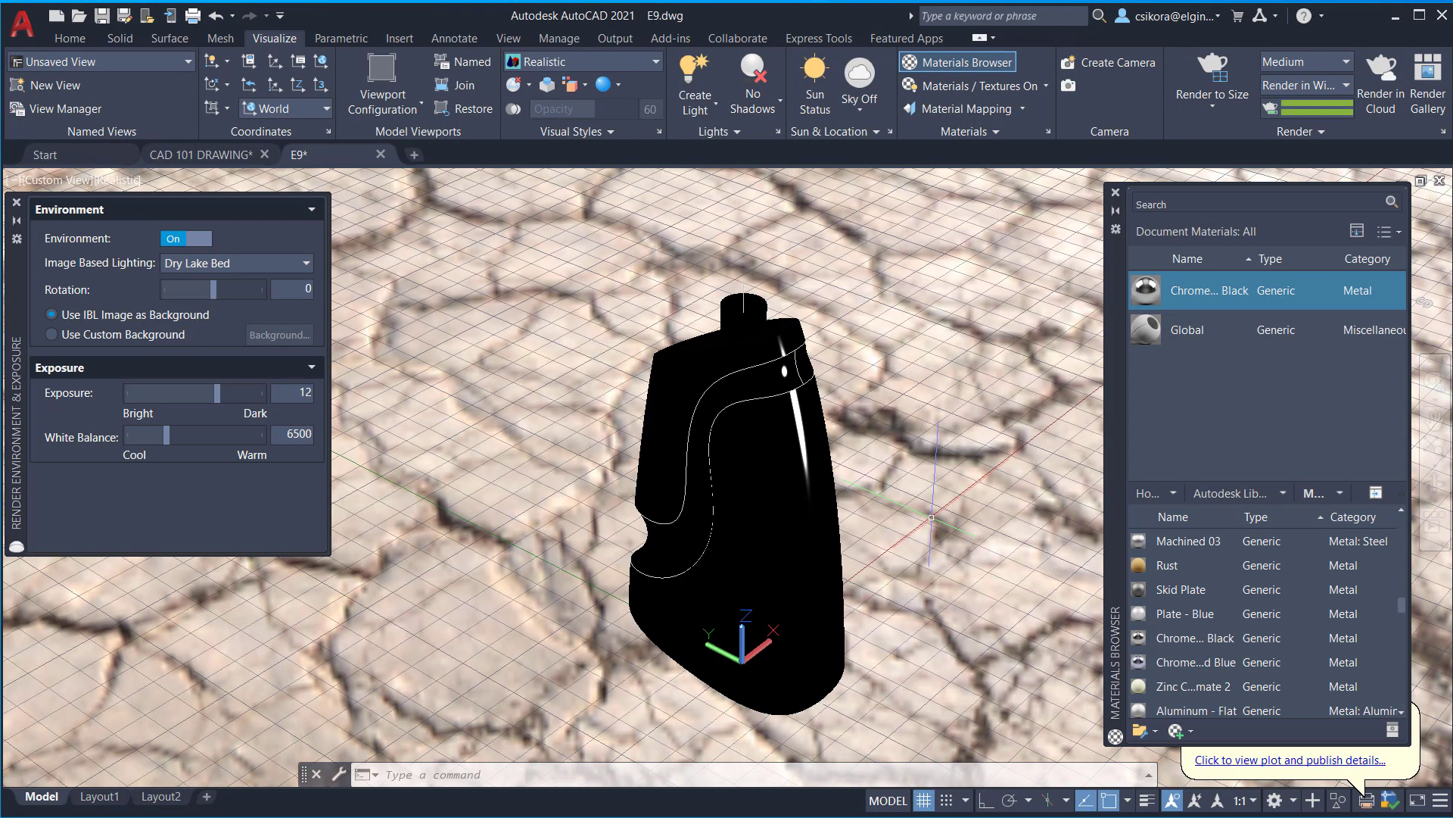
{"action": "mouse_move", "coordinate": [931, 518]}
{"action": "middle_mouse_down", "text": "shift"}
{"action": "mouse_move", "coordinate": [765, 465]}
{"action": "mouse_move", "coordinate": [952, 504]}
{"action": "middle_mouse_up", "text": "shift"}
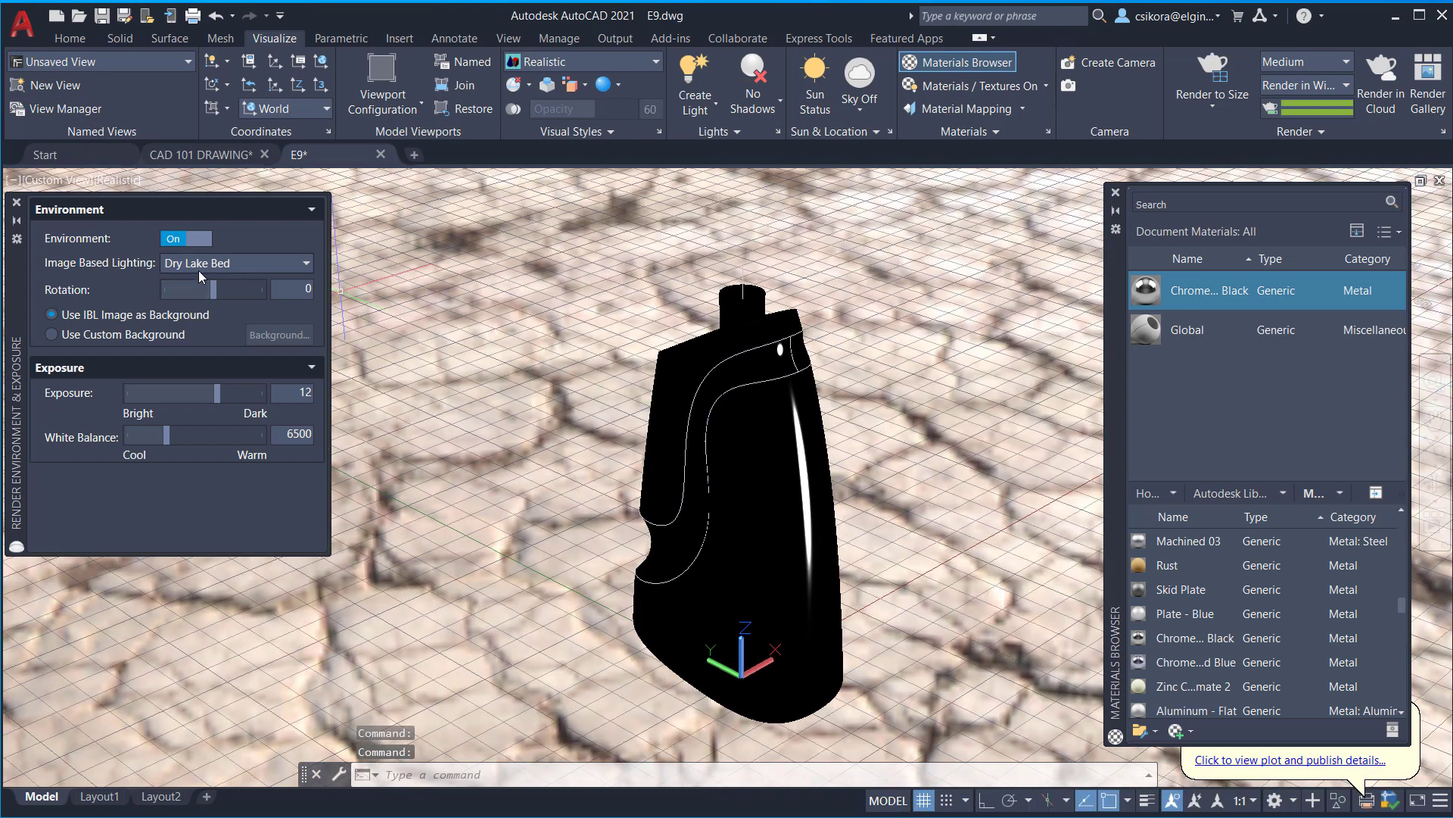
Render the chrome-black bottle over Dry Lake Bed without the Medium Images Library, then close it.
{"action": "left_click", "coordinate": [1222, 76]}
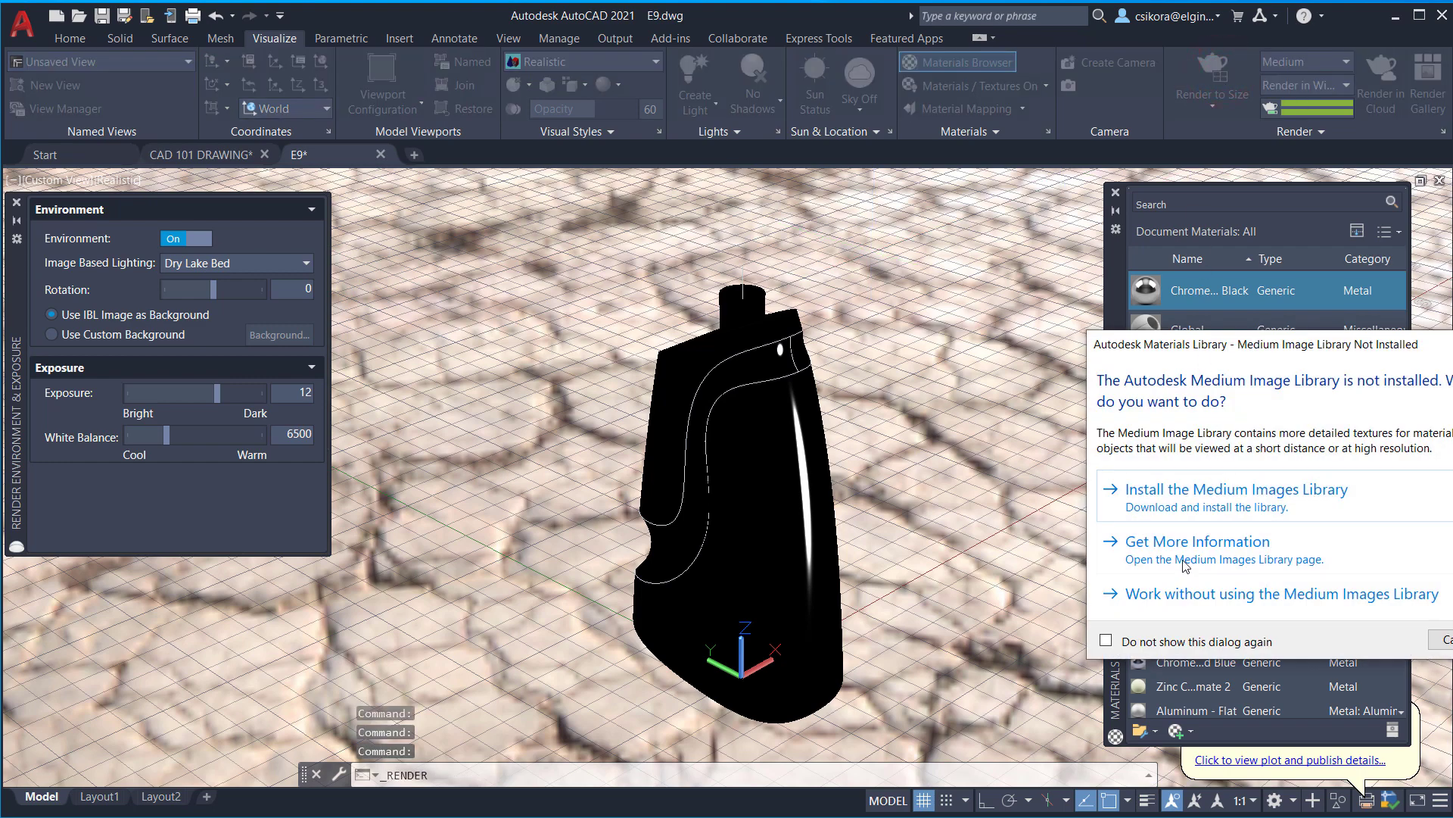
{"action": "left_click", "coordinate": [1155, 596]}
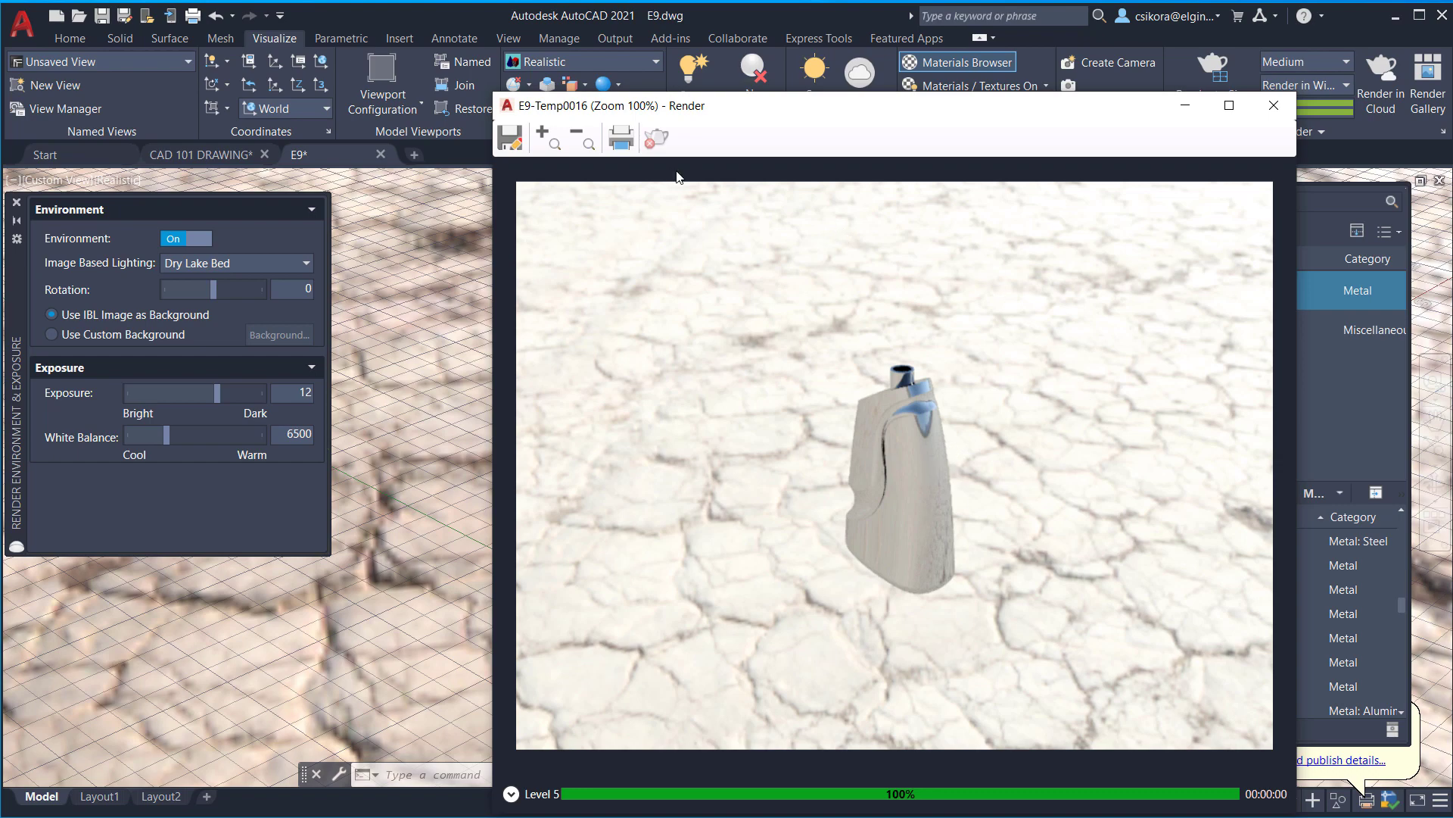
{"action": "left_click", "coordinate": [1276, 110]}
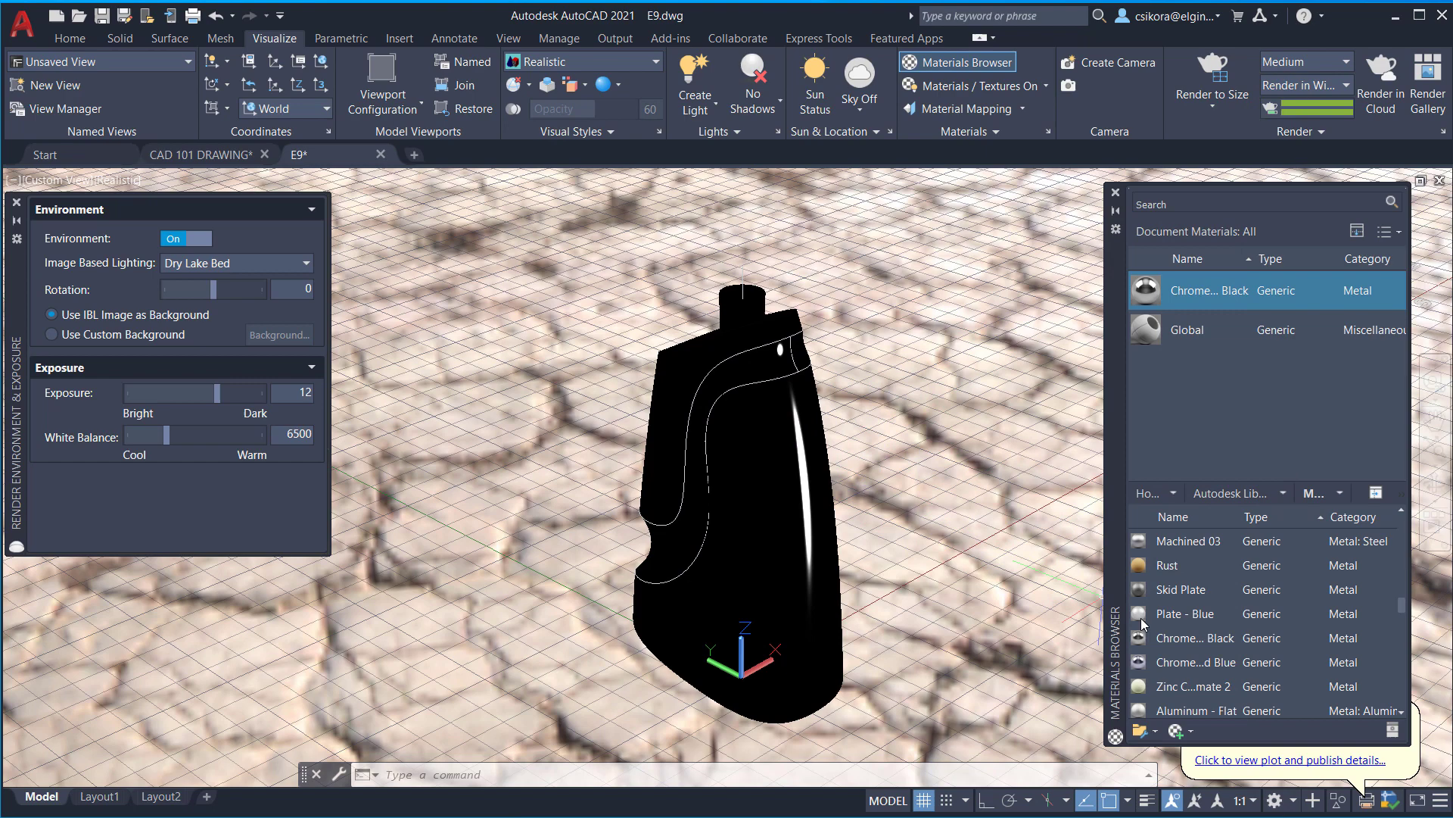
Add the Gold - Metal library material to the document materials.
{"action": "scroll", "coordinate": [1228, 642], "scroll_direction": "down", "scroll_amount": 2}
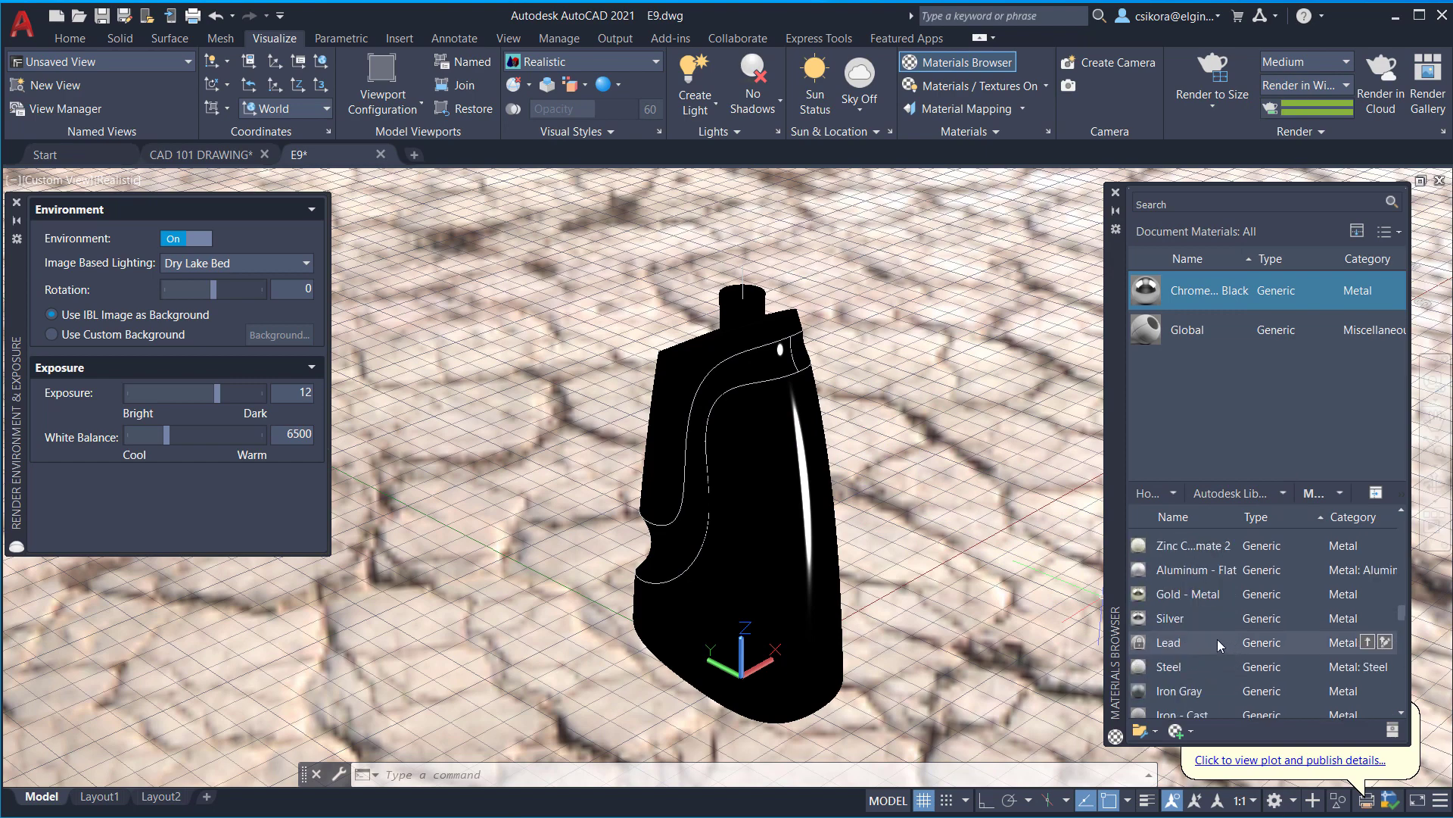
{"action": "left_click", "coordinate": [1212, 594]}
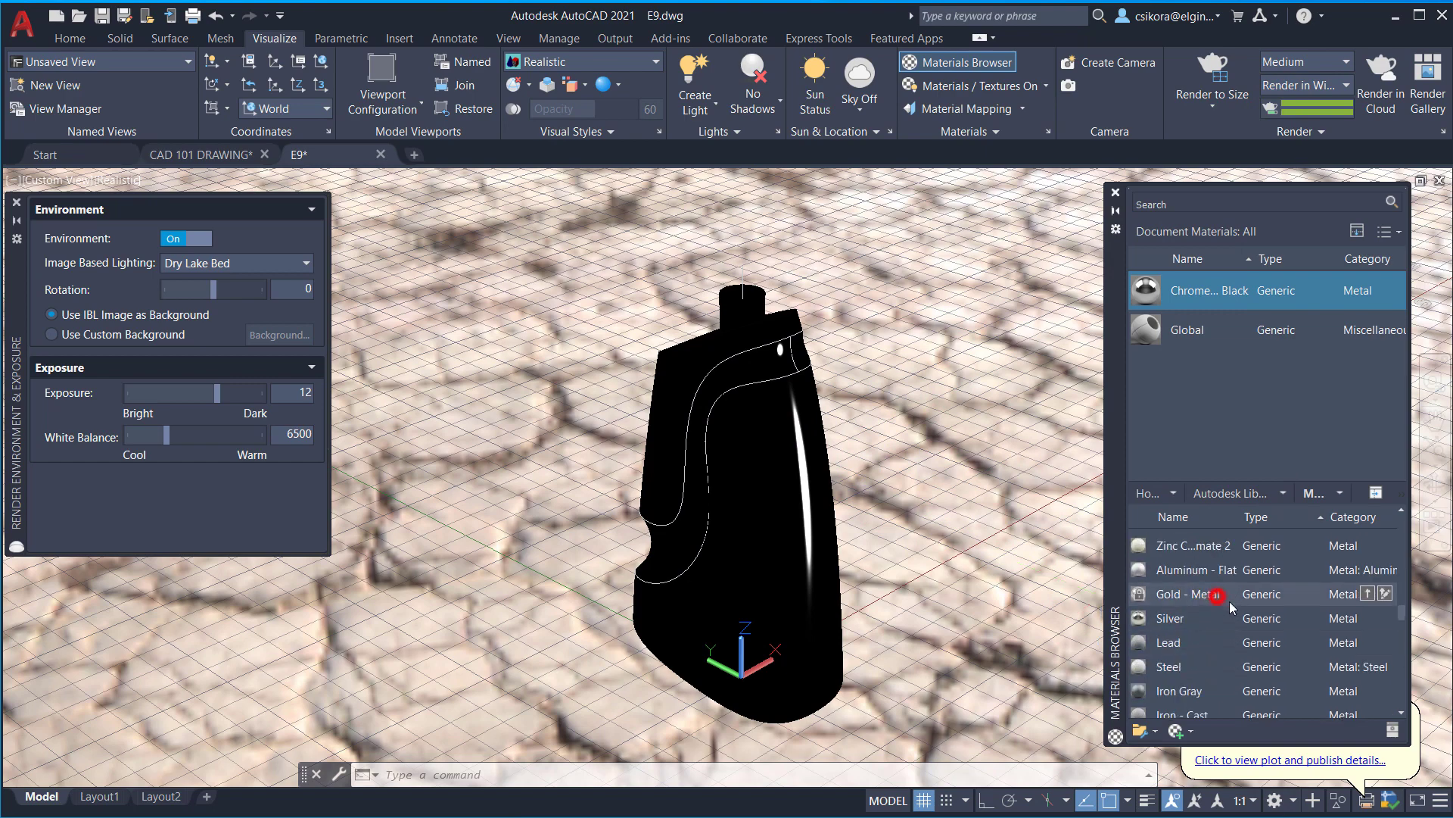
{"action": "left_click", "coordinate": [1367, 593]}
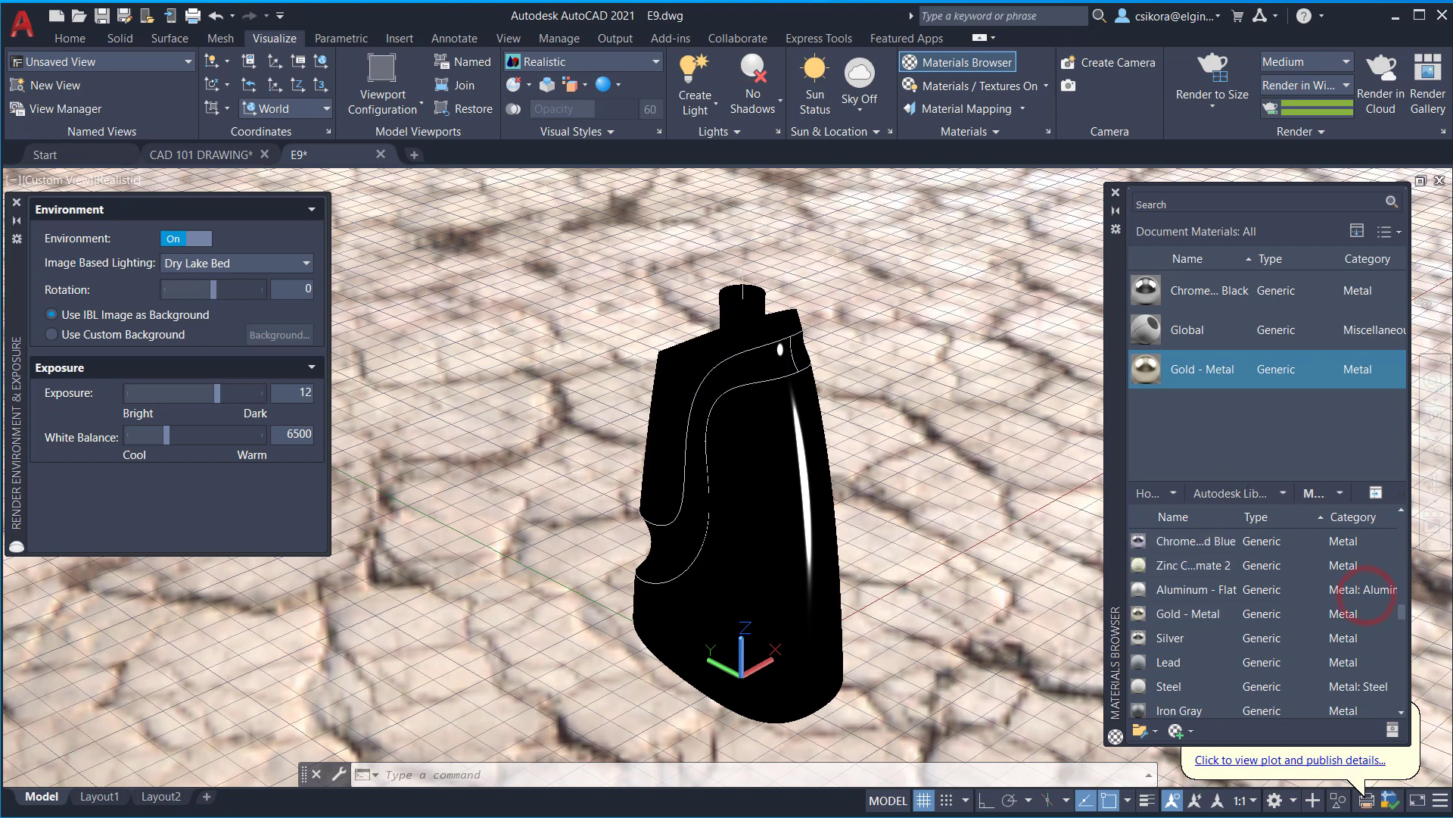
Select the bottle's neck and trim solids, apply Gold - Metal, and start a render.
{"action": "left_click", "coordinate": [771, 363]}
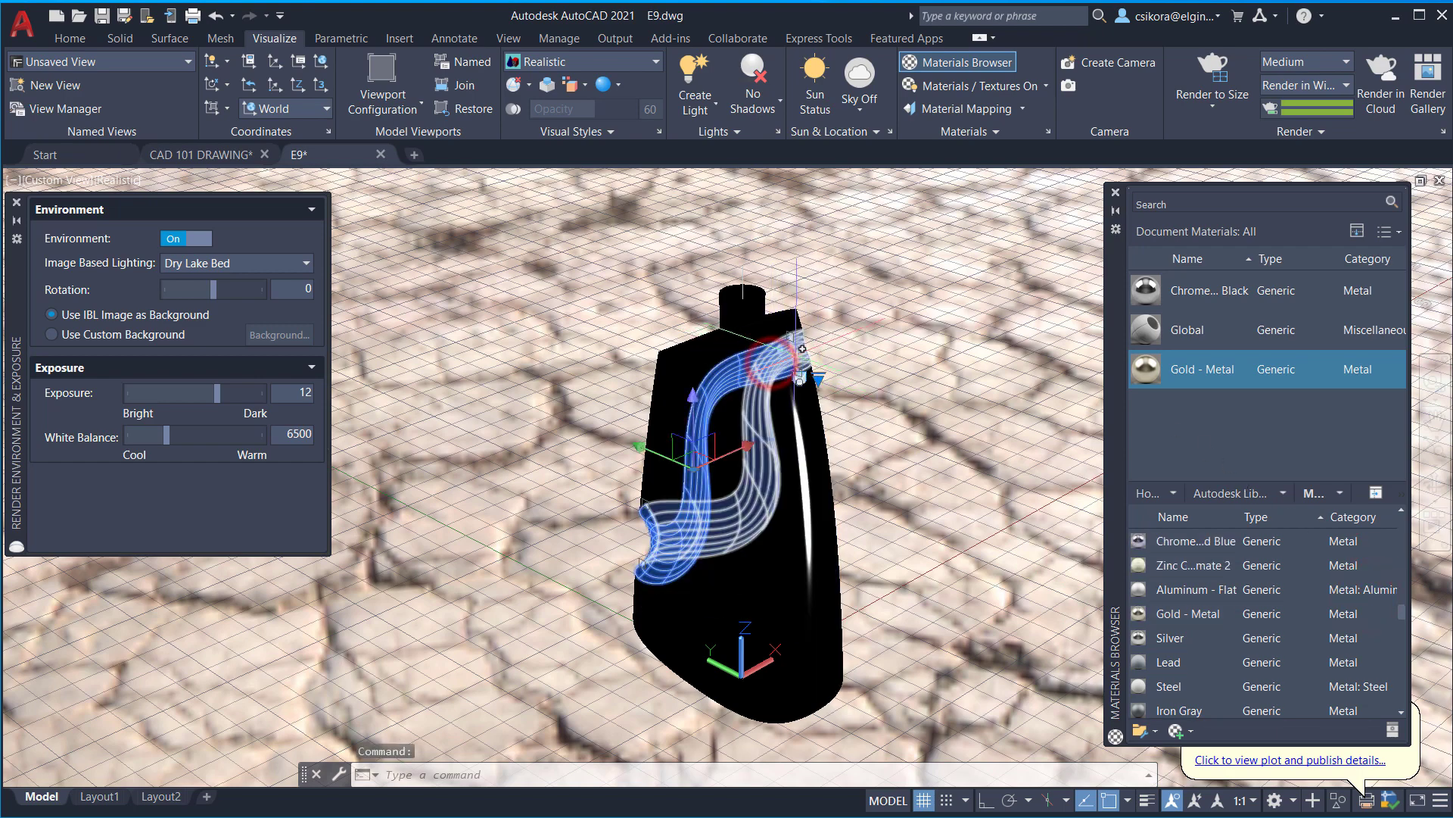
{"action": "left_click", "coordinate": [799, 347]}
{"action": "left_click", "coordinate": [740, 299]}
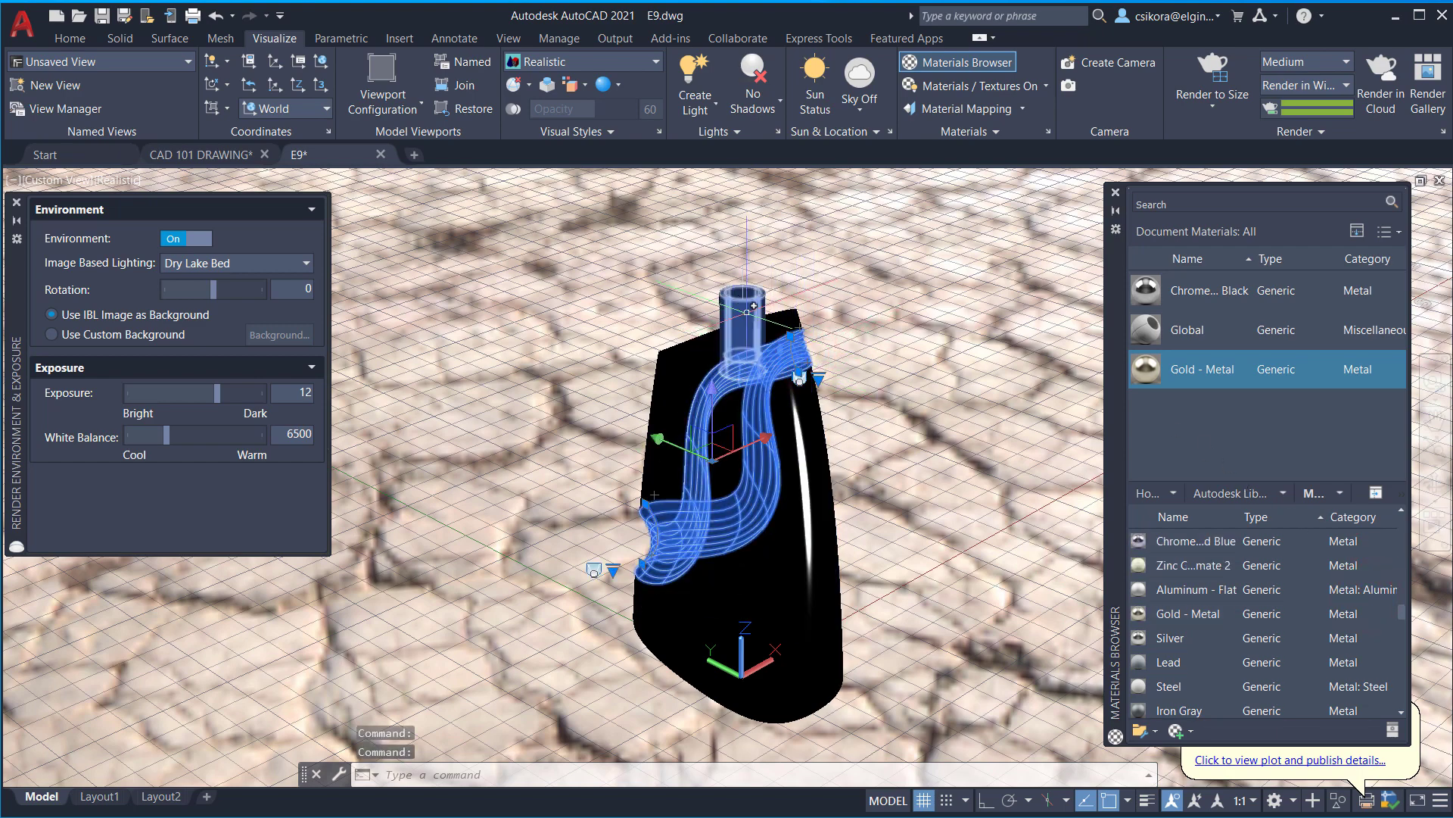
{"action": "left_click", "coordinate": [739, 299]}
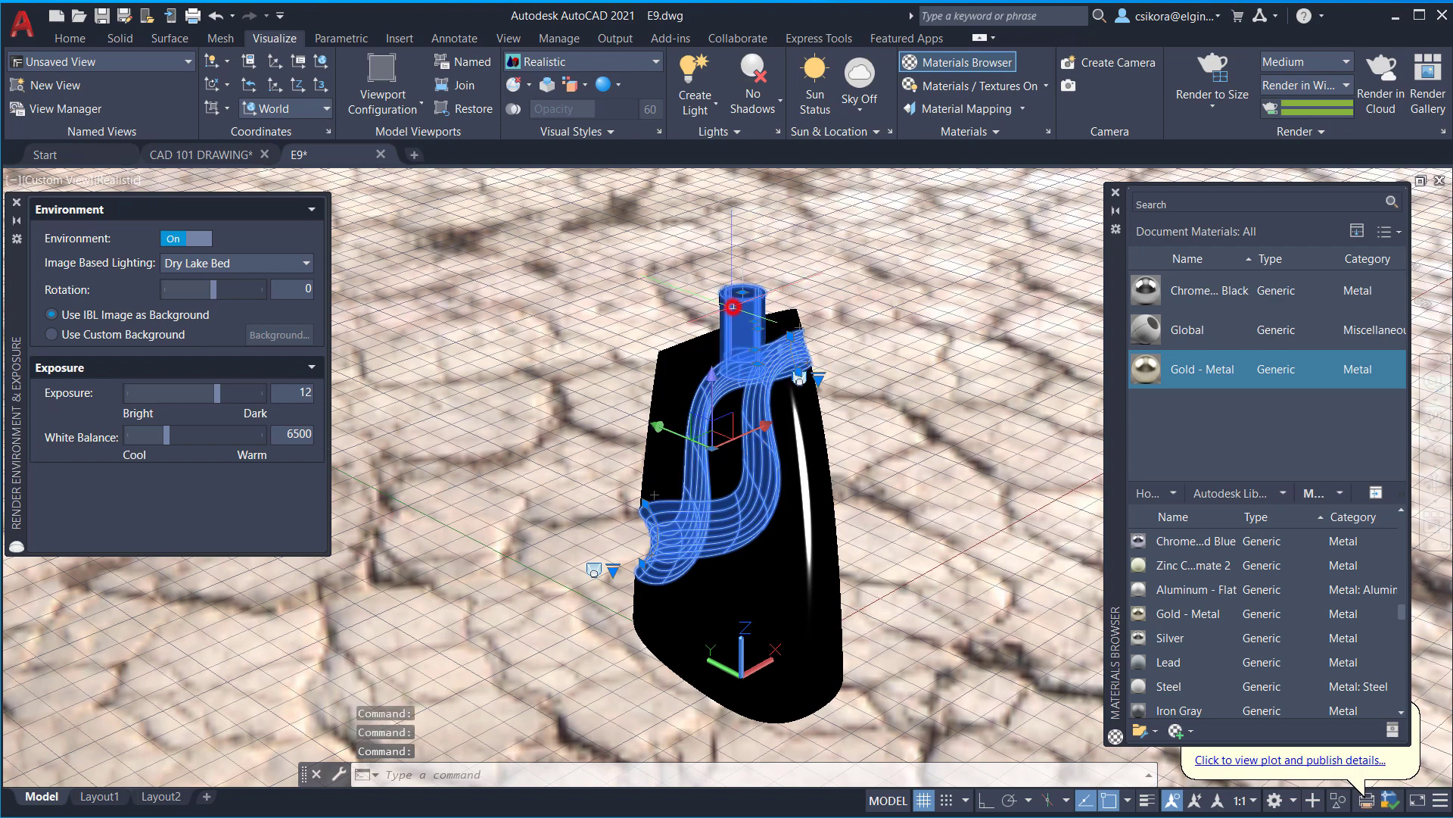
{"action": "left_click", "coordinate": [1300, 370]}
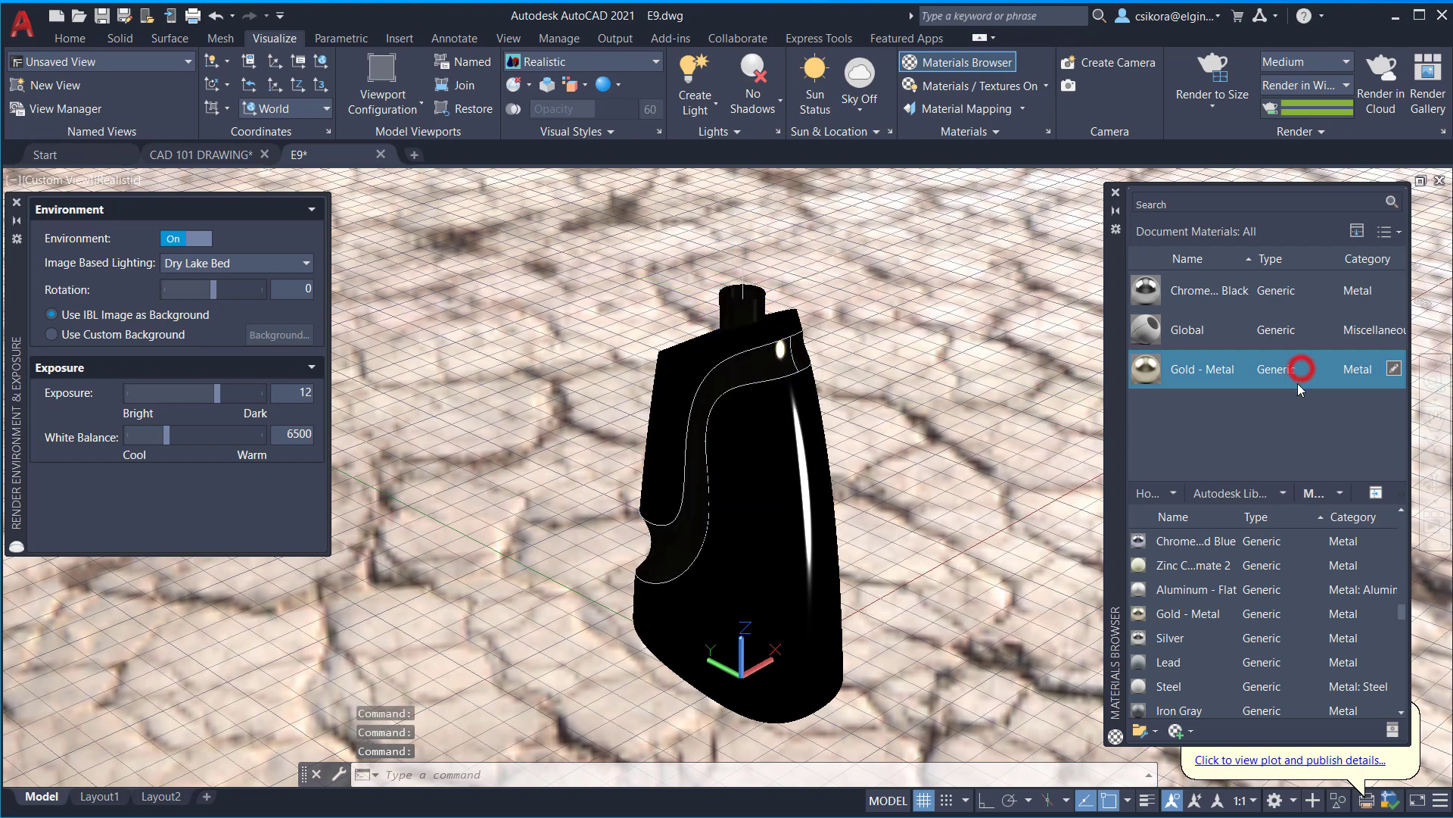
{"action": "left_click", "coordinate": [1214, 68]}
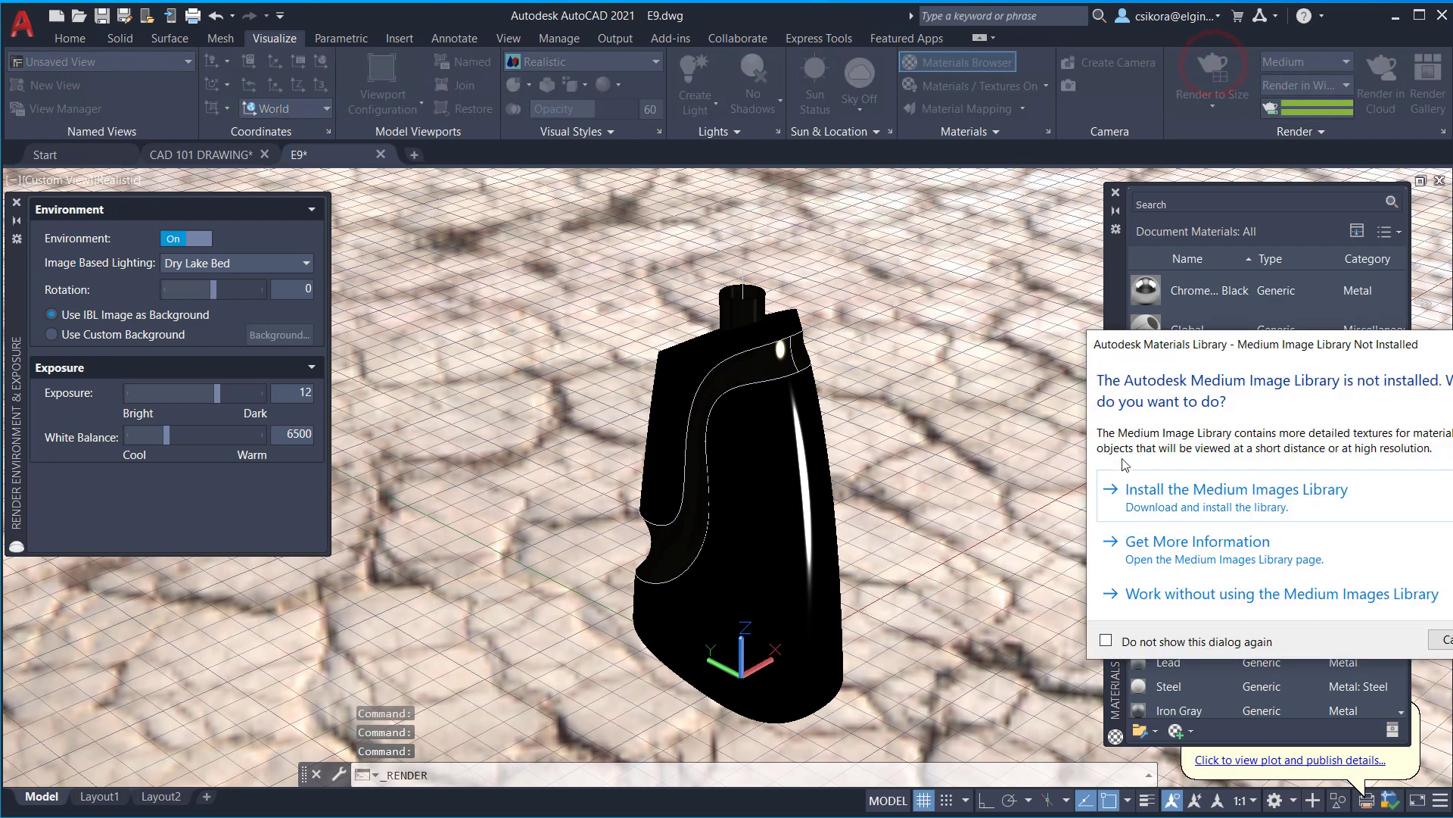
Finish the gold-trimmed bottle render without the Medium Images Library, then close it.
{"action": "left_click", "coordinate": [1164, 602]}
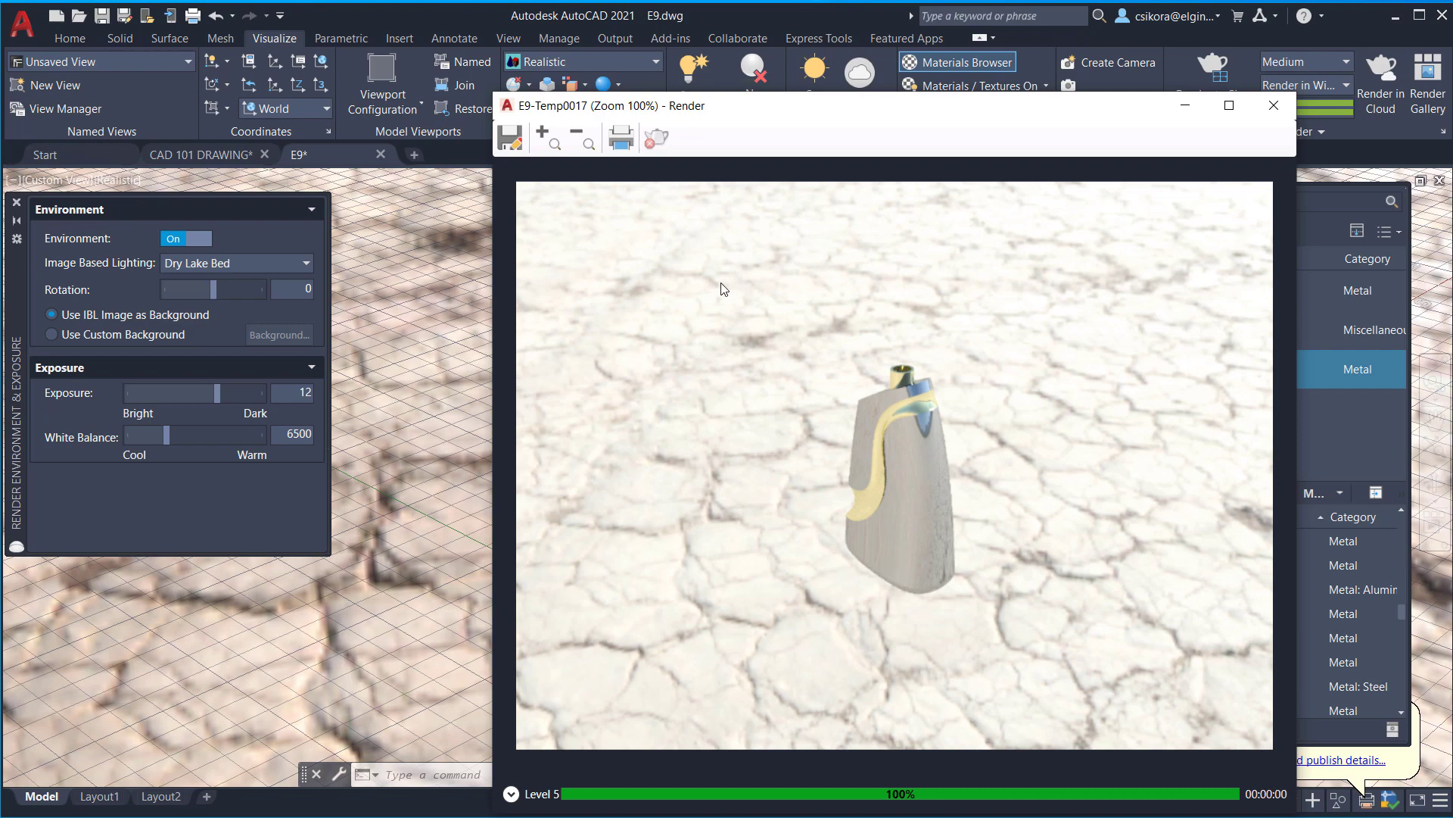
{"action": "left_click", "coordinate": [1274, 105]}
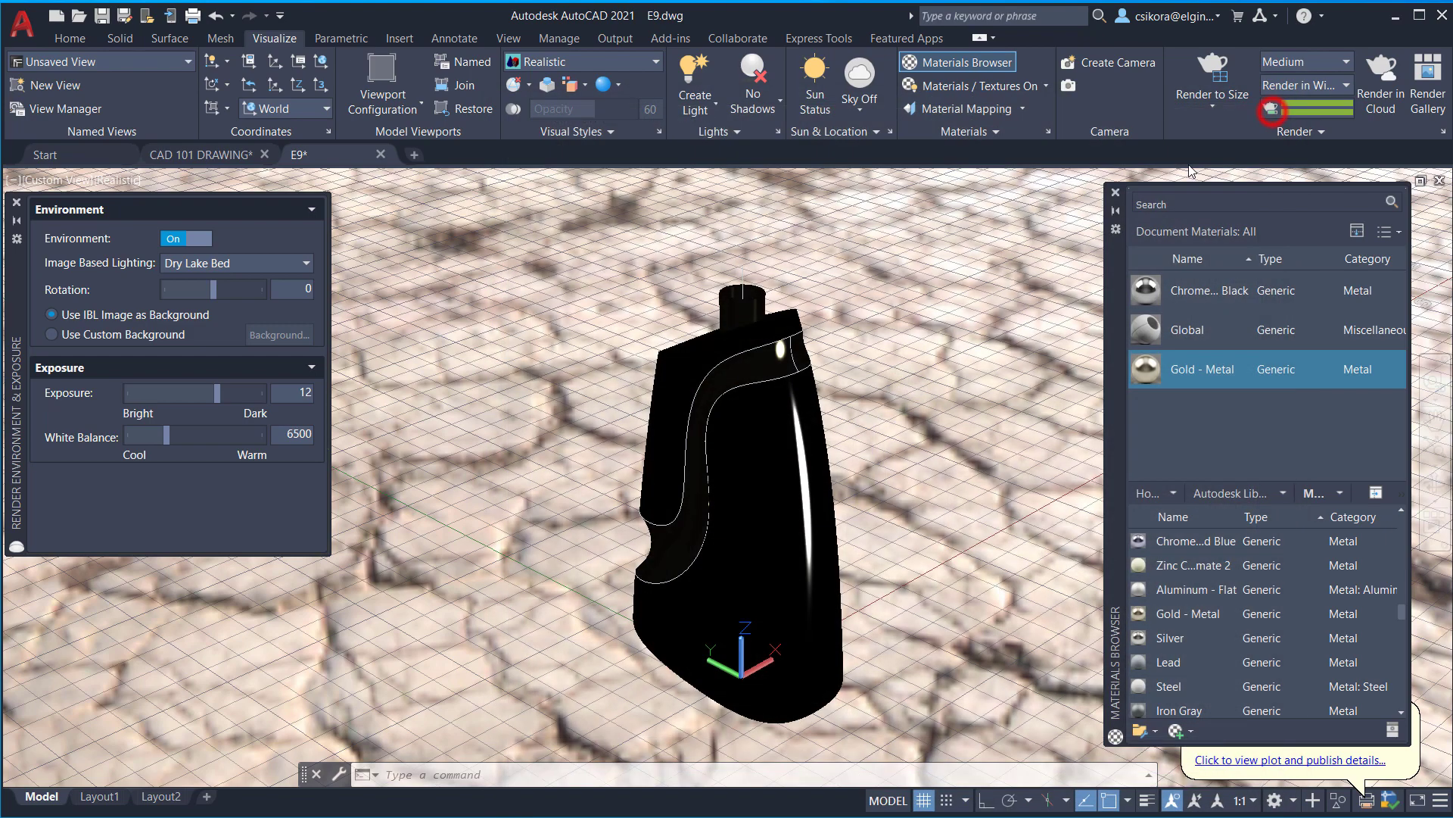
With grid Snap on, draw a thin BOX slab from two corners beneath the bottle, then turn Snap off.
{"action": "scroll", "coordinate": [562, 470], "scroll_direction": "down", "scroll_amount": 2}
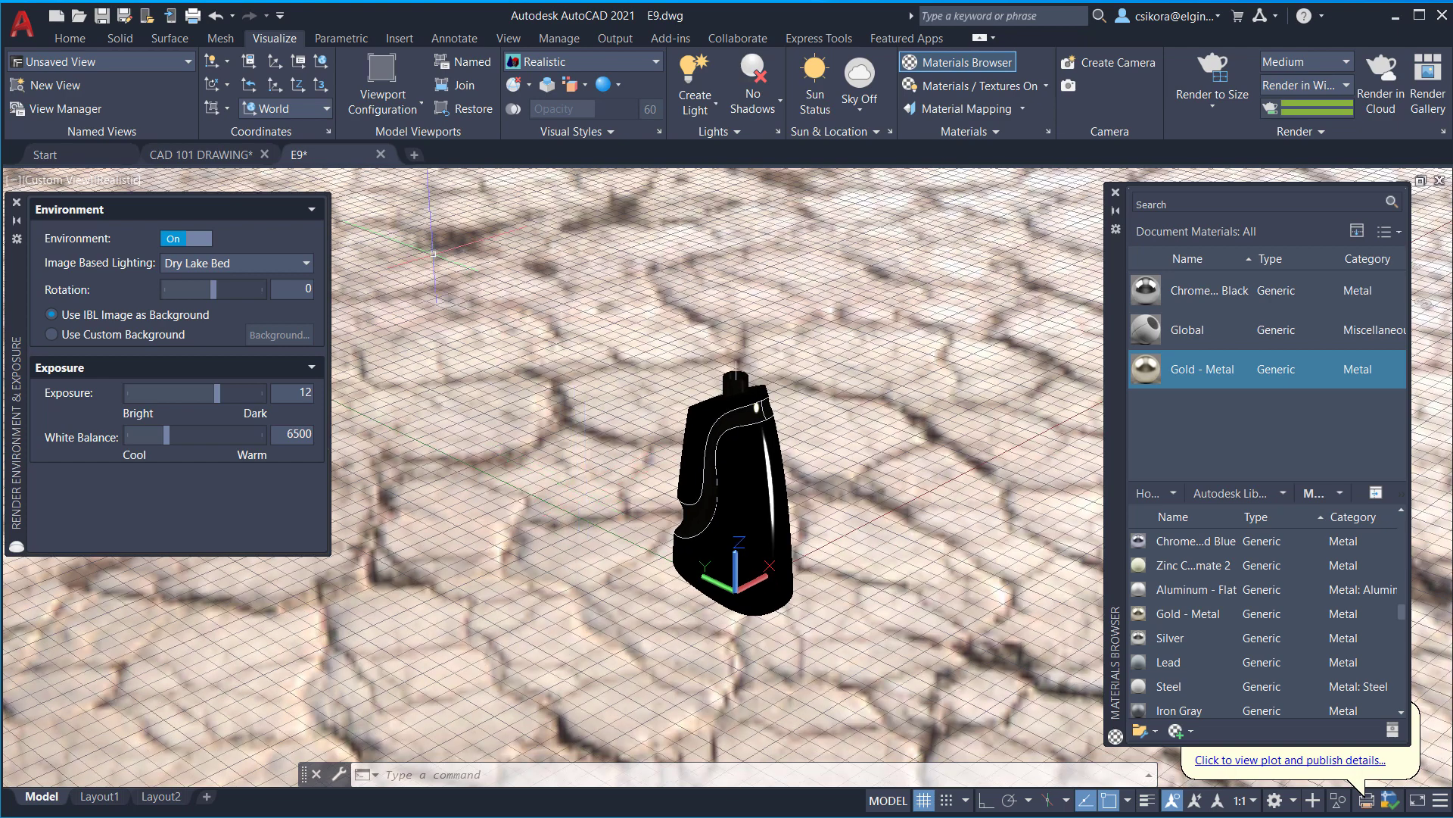
{"action": "left_click", "coordinate": [67, 38]}
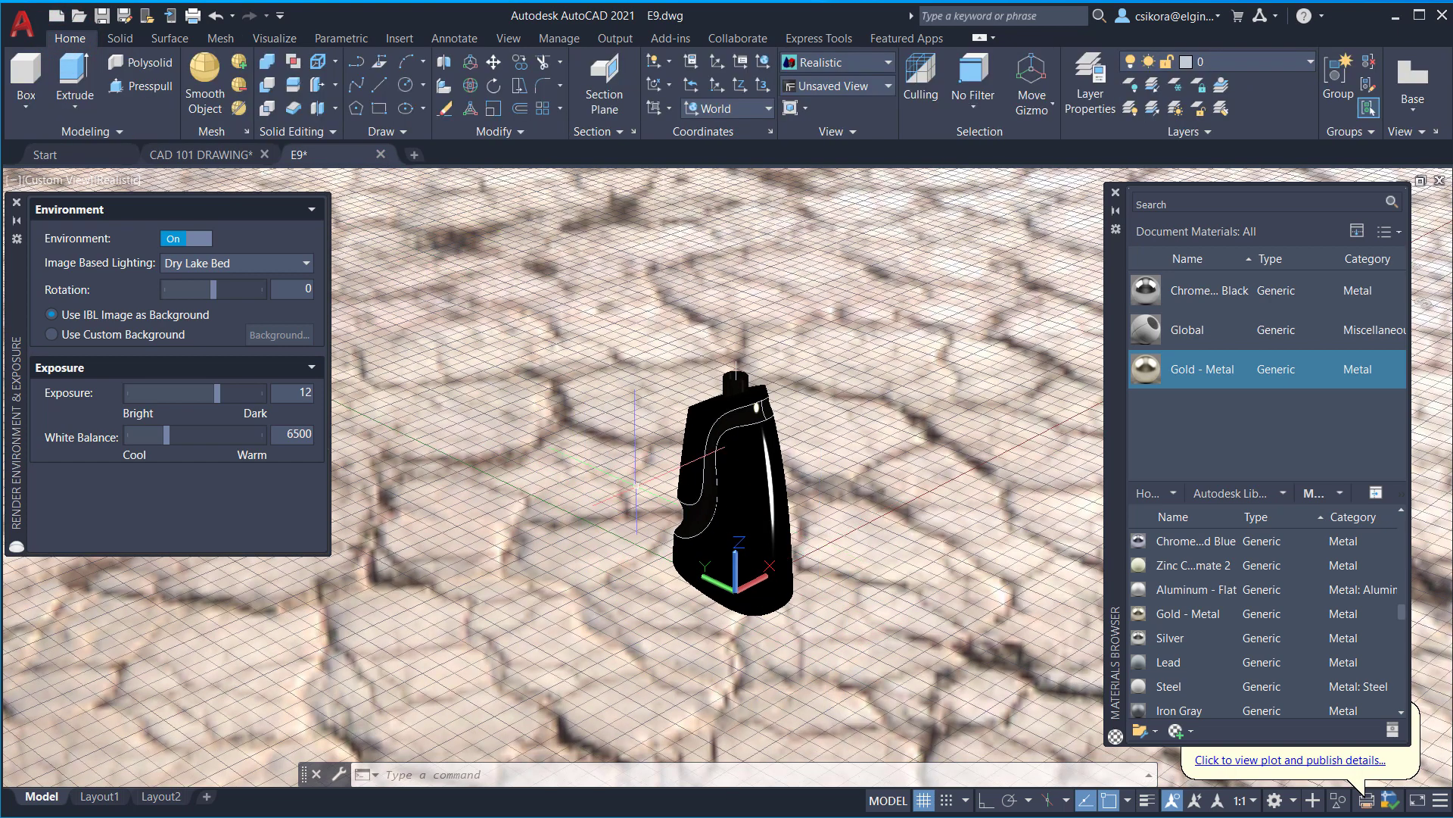
{"action": "left_click", "coordinate": [947, 800]}
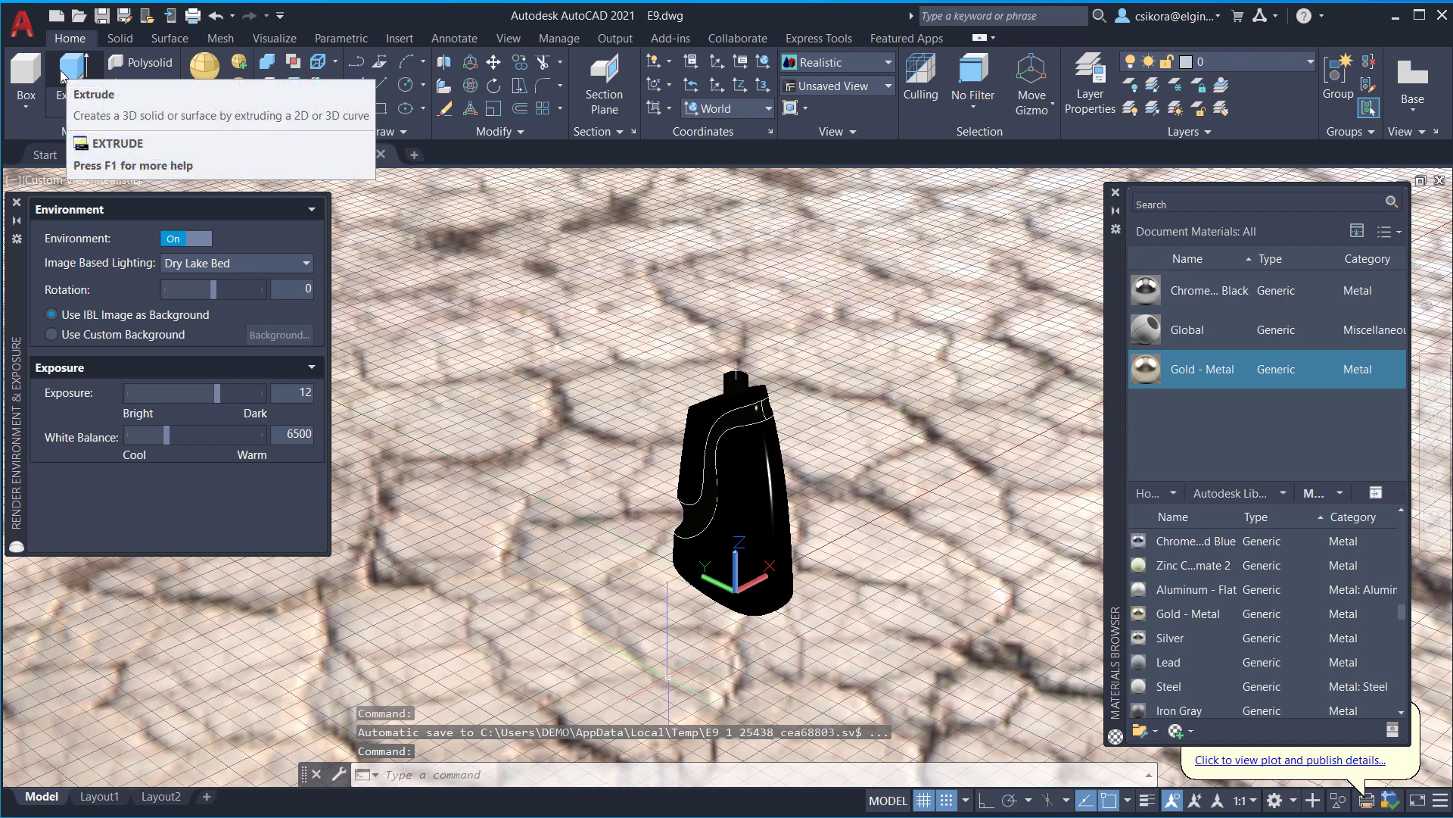
{"action": "left_click", "coordinate": [26, 106]}
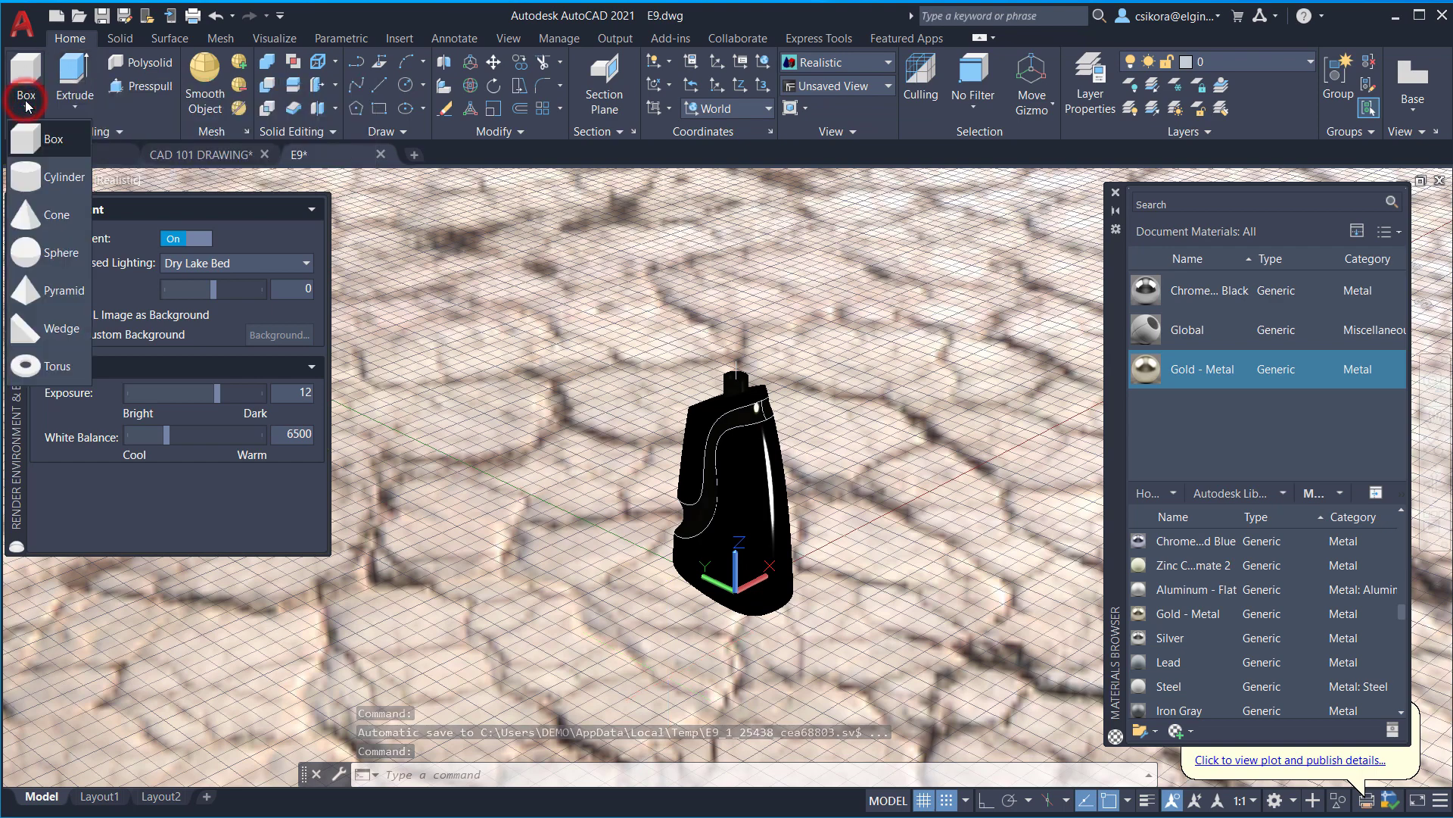
{"action": "left_click", "coordinate": [35, 142]}
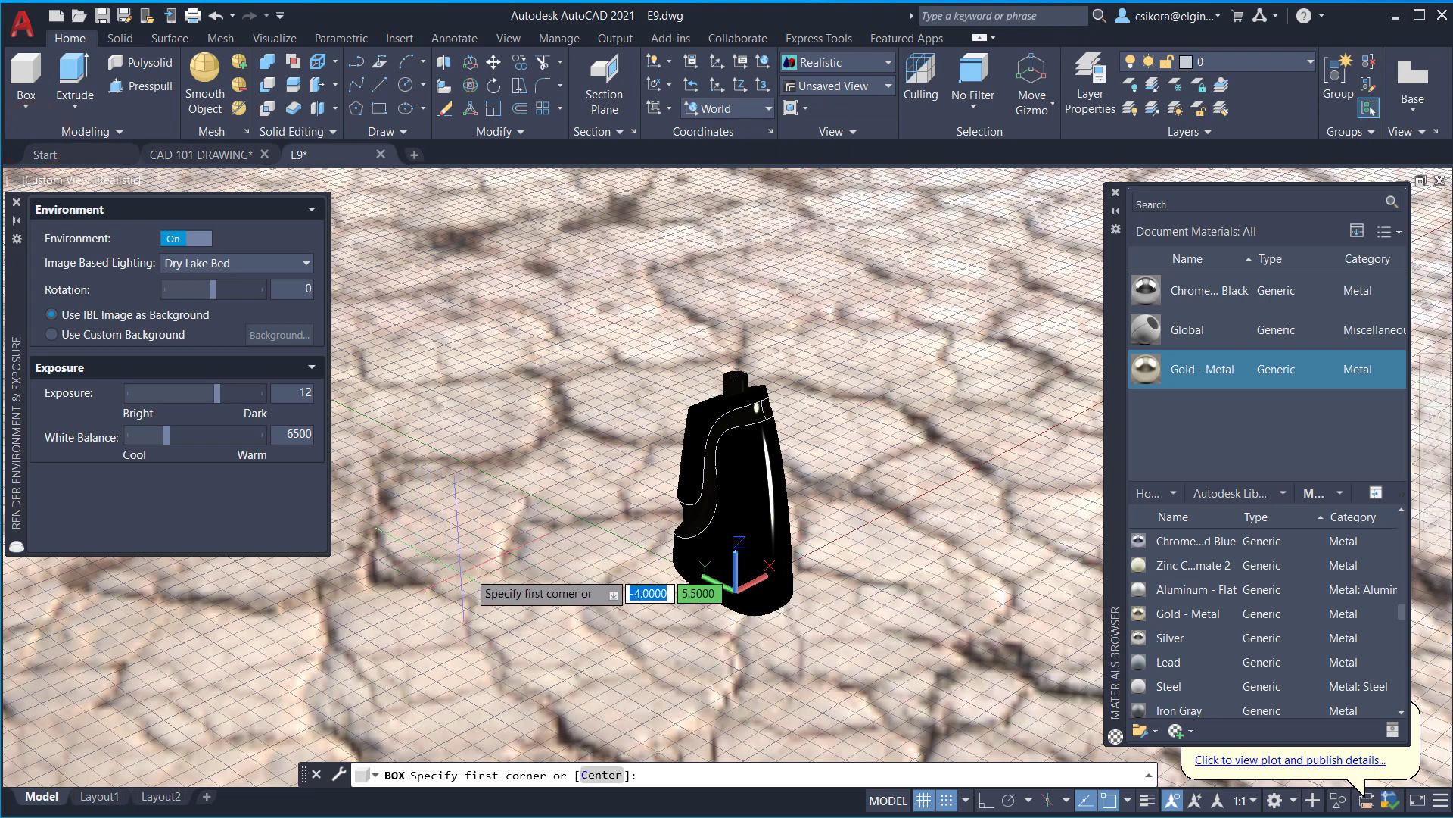
{"action": "left_click", "coordinate": [469, 572]}
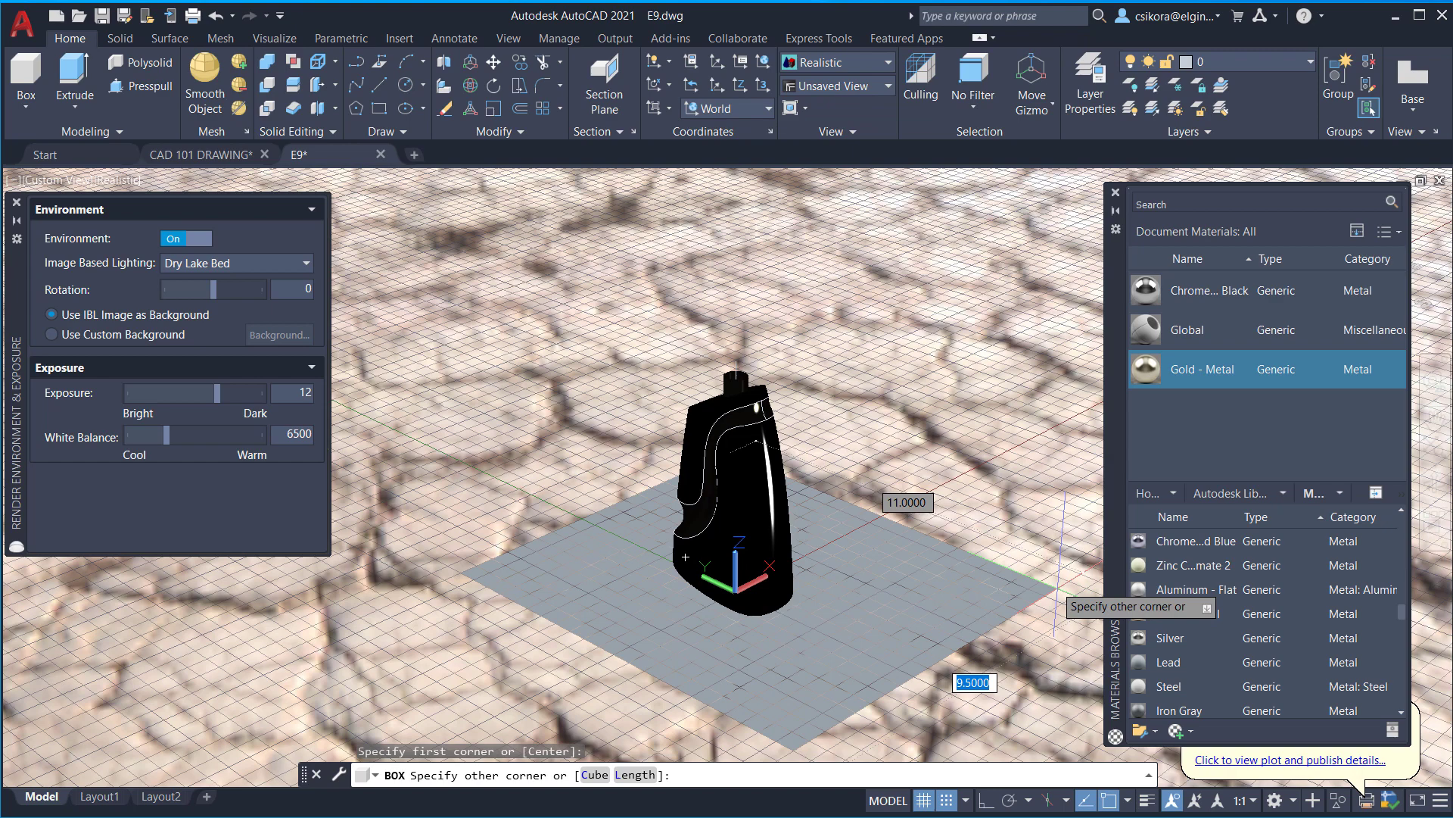
{"action": "left_click", "coordinate": [1038, 579]}
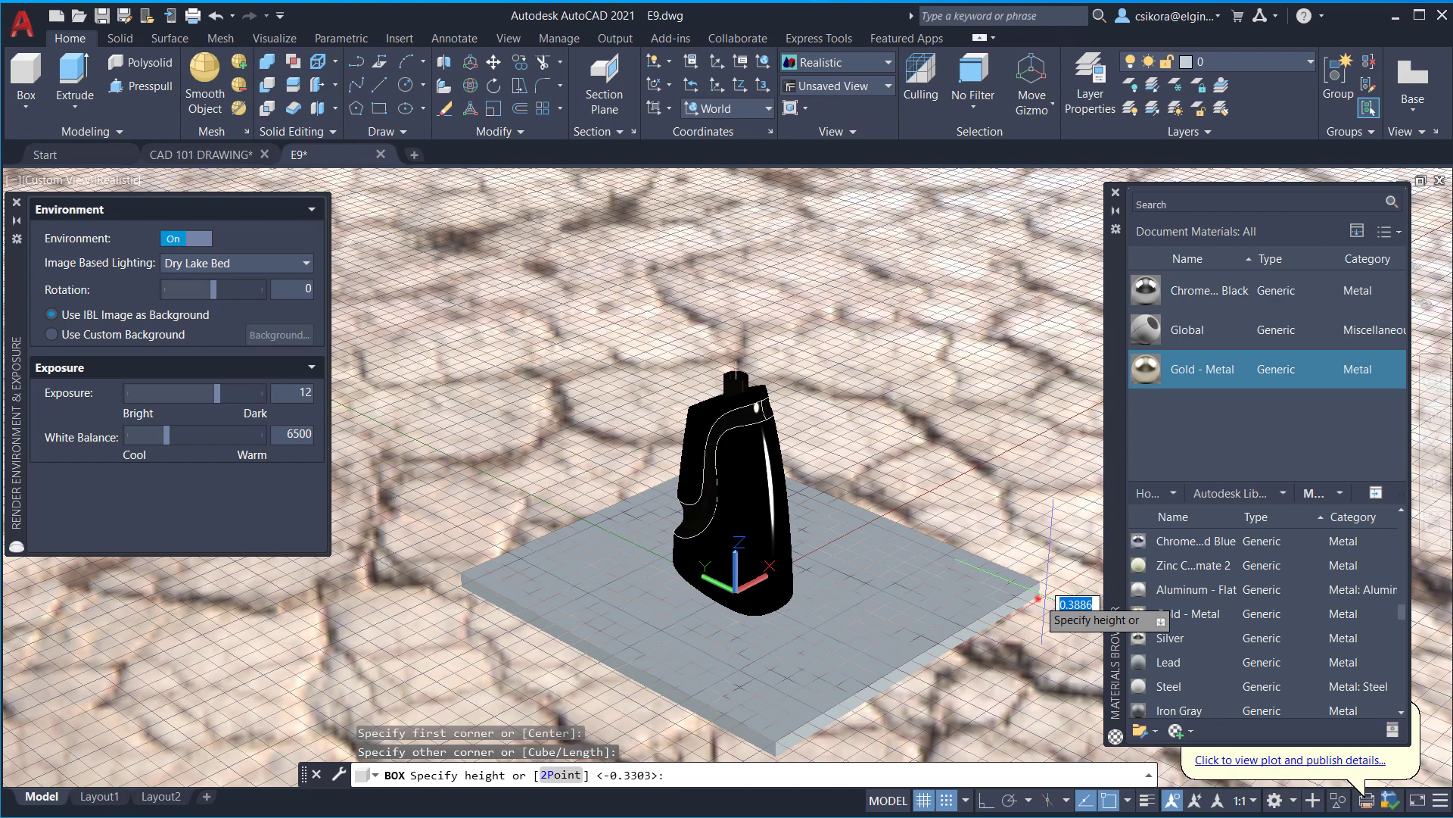
{"action": "left_click", "coordinate": [1041, 596]}
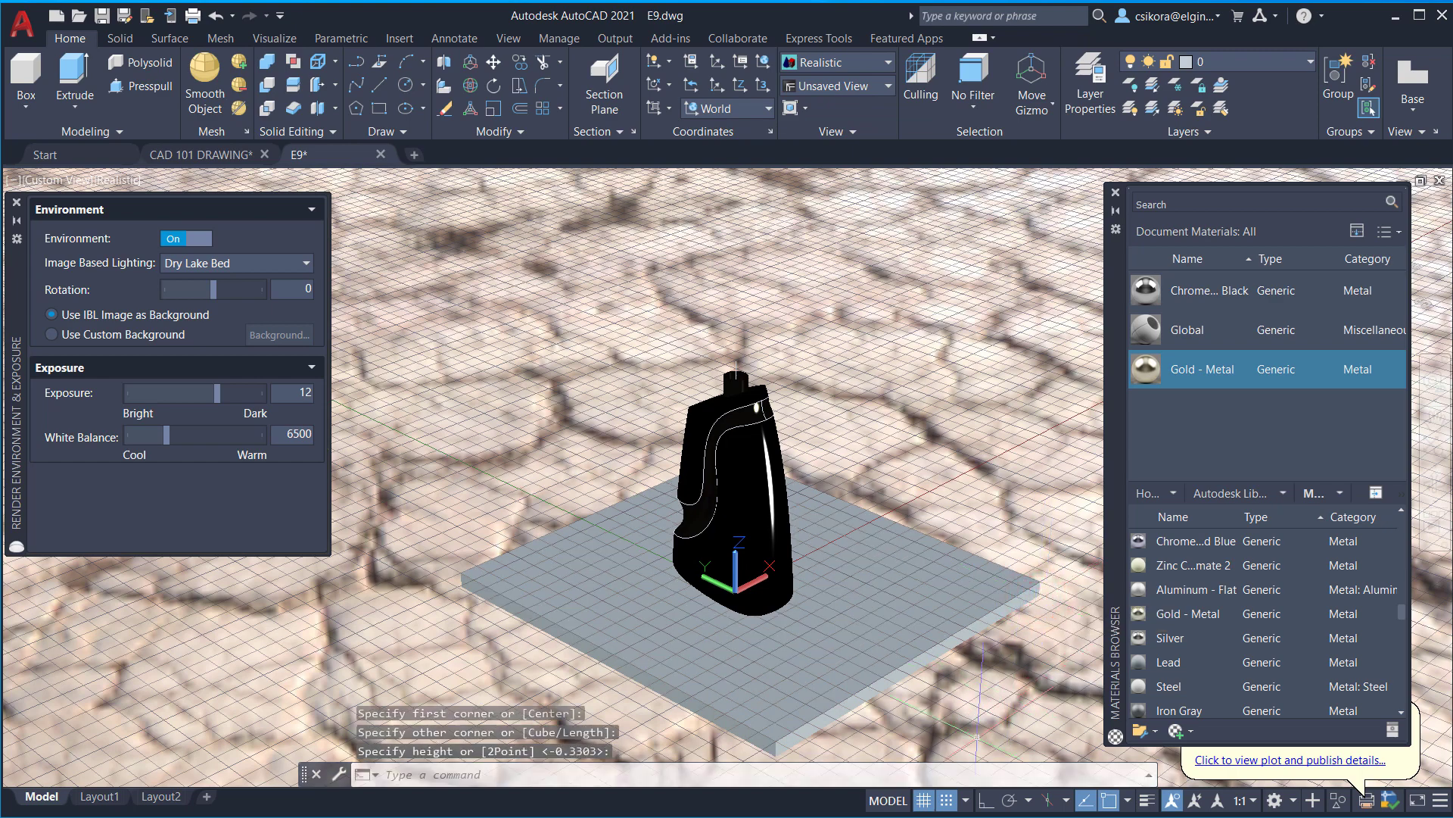
{"action": "left_click", "coordinate": [947, 800]}
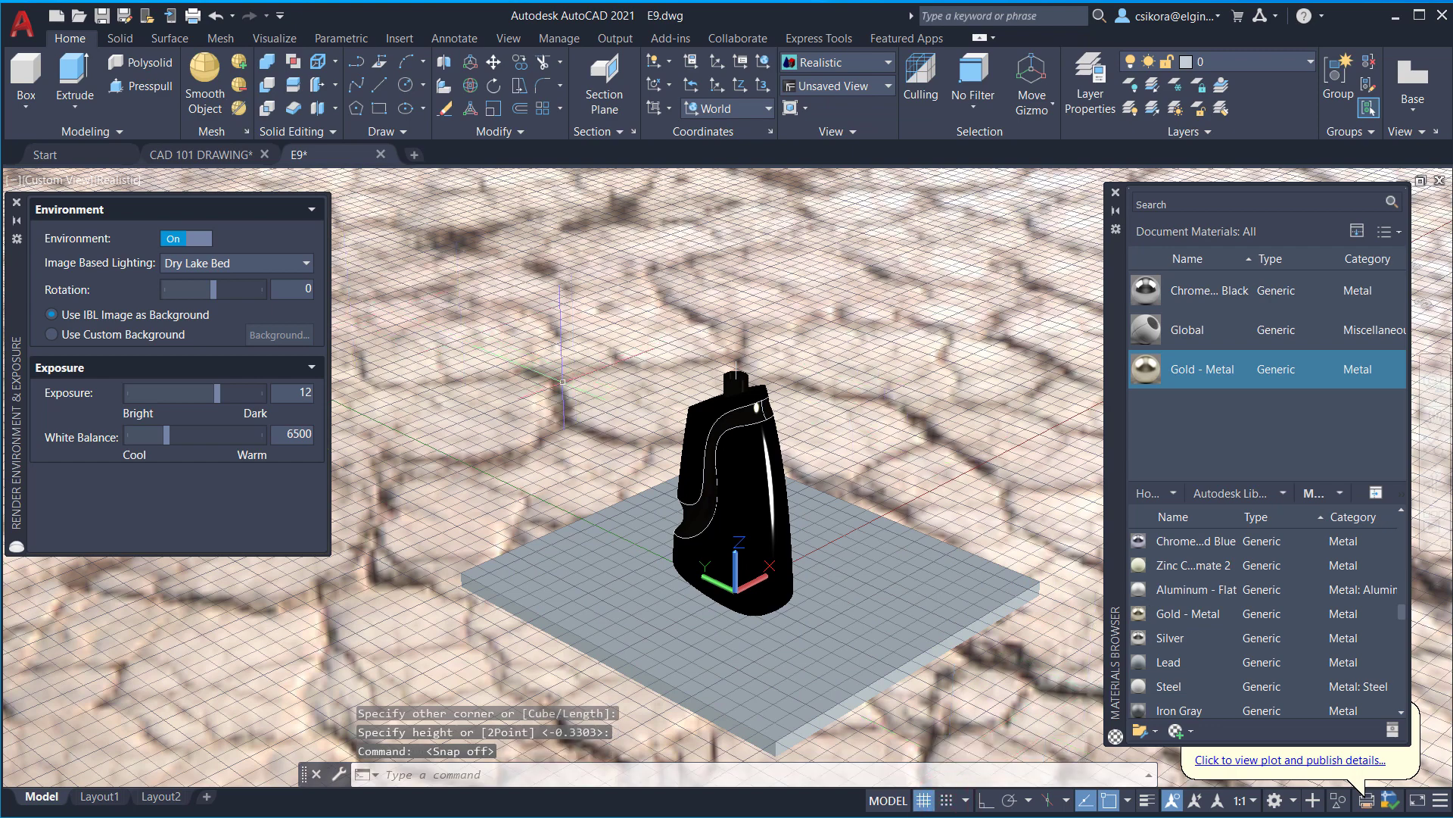
{"action": "scroll", "coordinate": [698, 589], "scroll_direction": "up", "scroll_amount": 3}
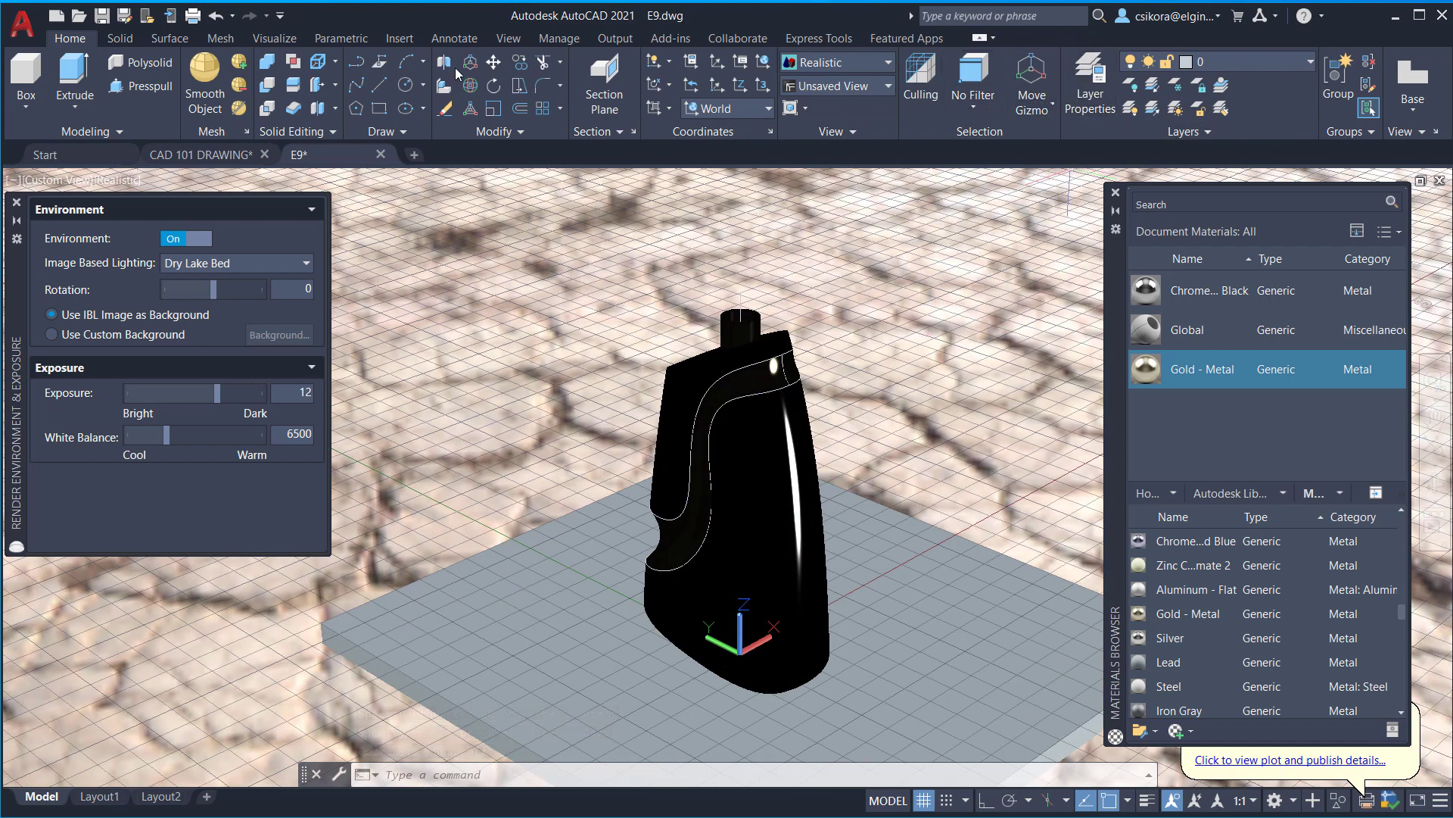
Leave the selection filter at No Filter and return to the Visualize ribbon tab.
{"action": "left_click", "coordinate": [974, 106]}
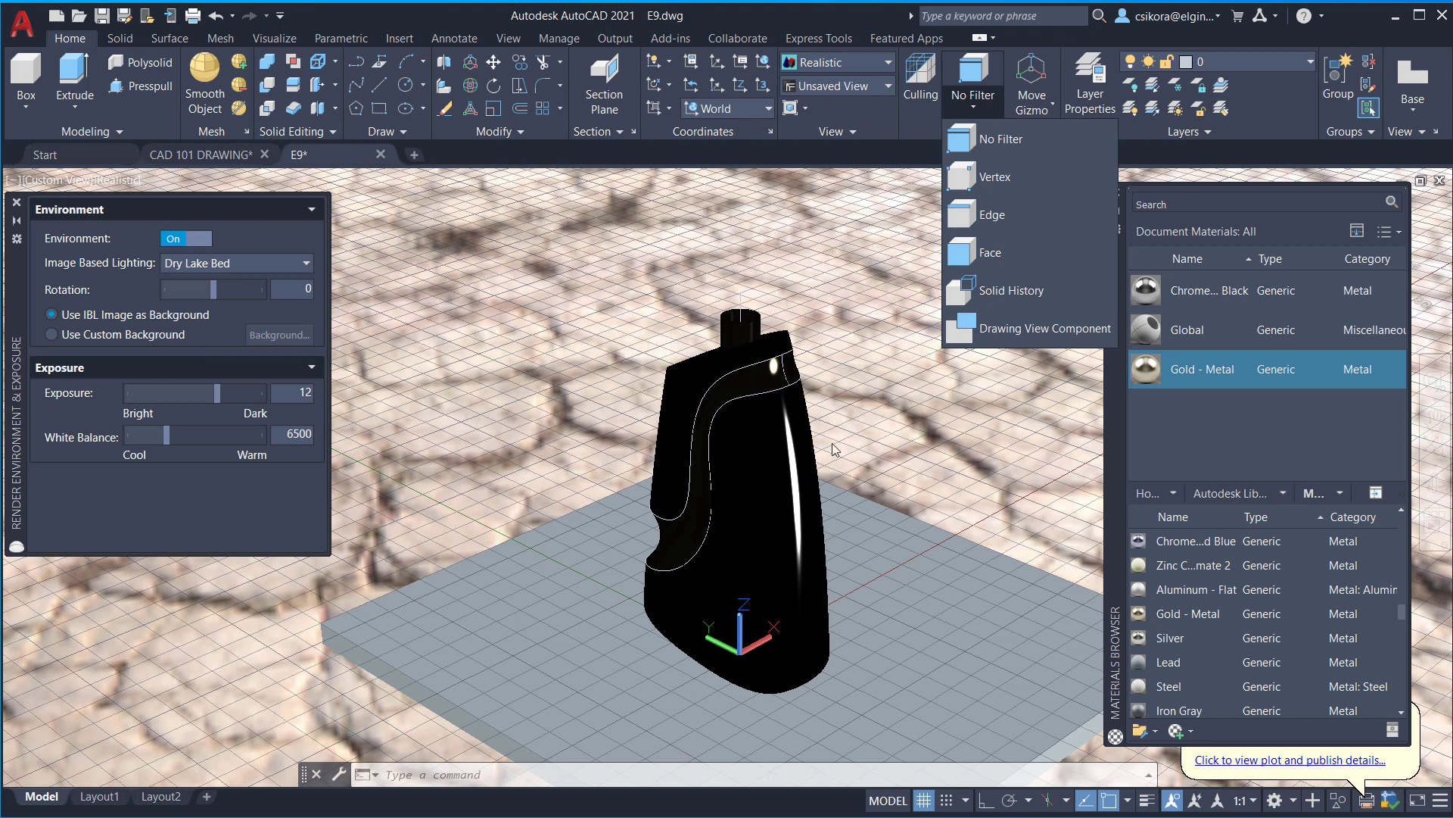
{"action": "left_click", "coordinate": [974, 104]}
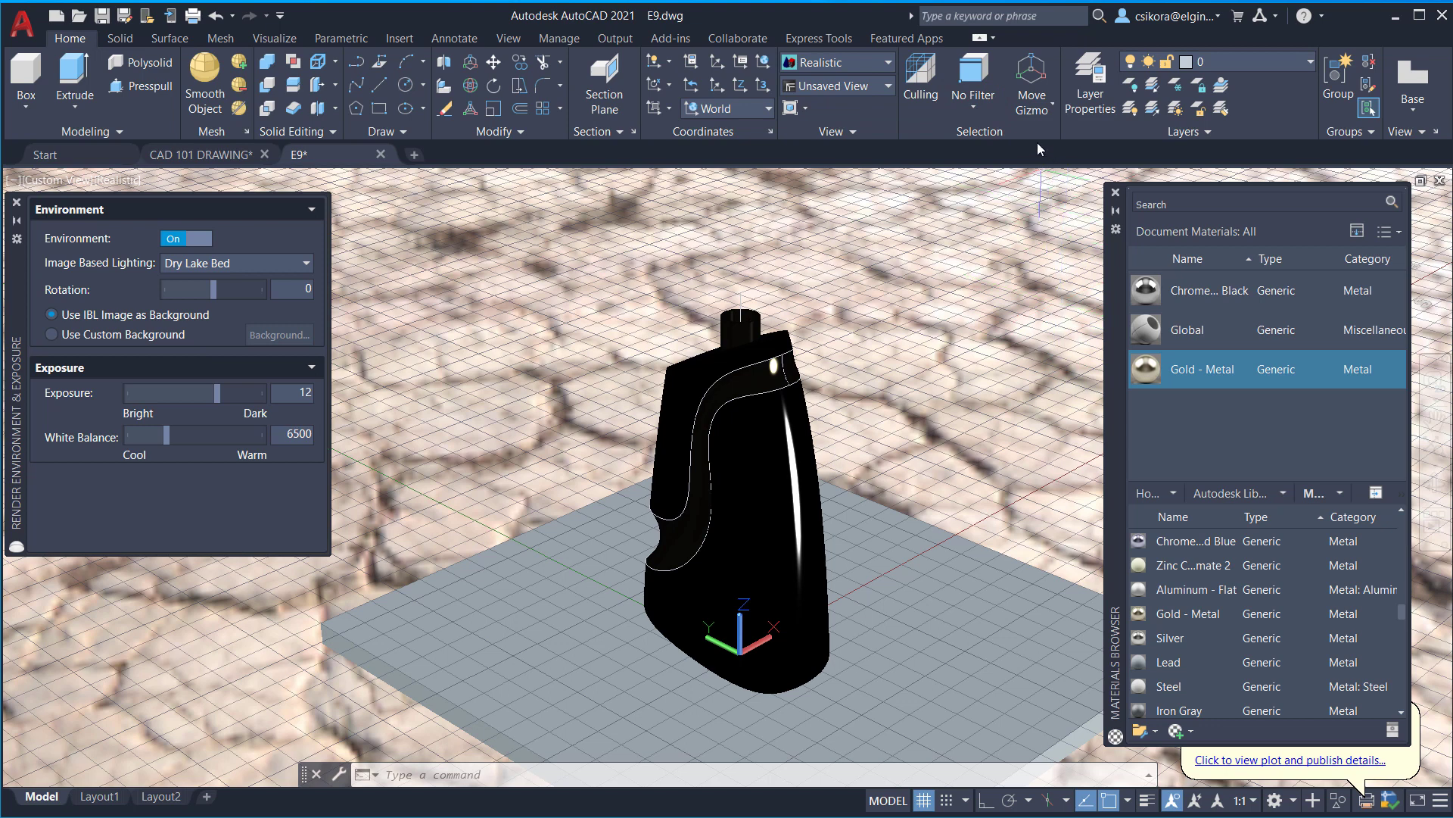
{"action": "left_click", "coordinate": [274, 38]}
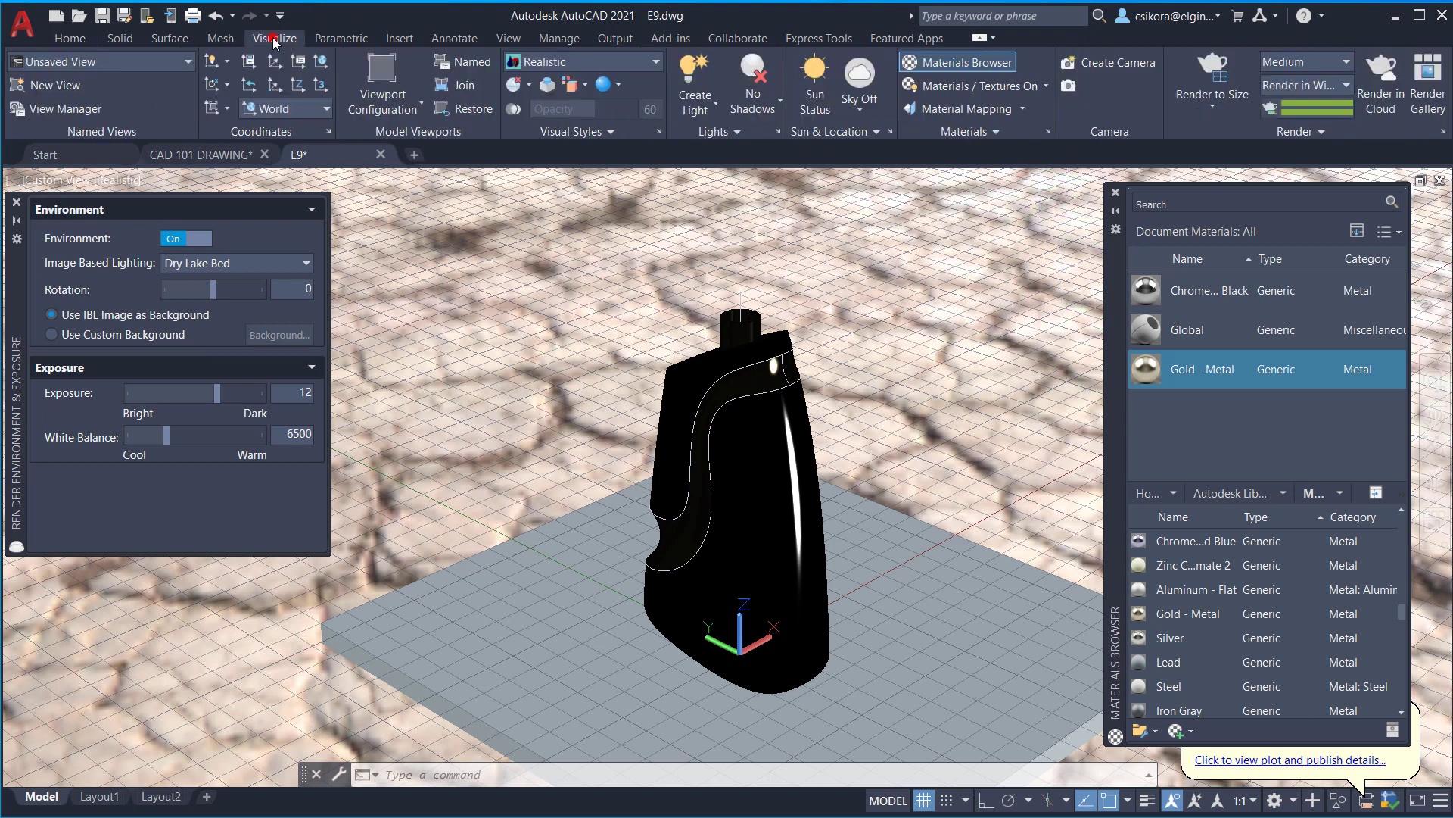
Render to size without the Medium Images Library, showing the bottle on its floor slab.
{"action": "left_click", "coordinate": [1216, 77]}
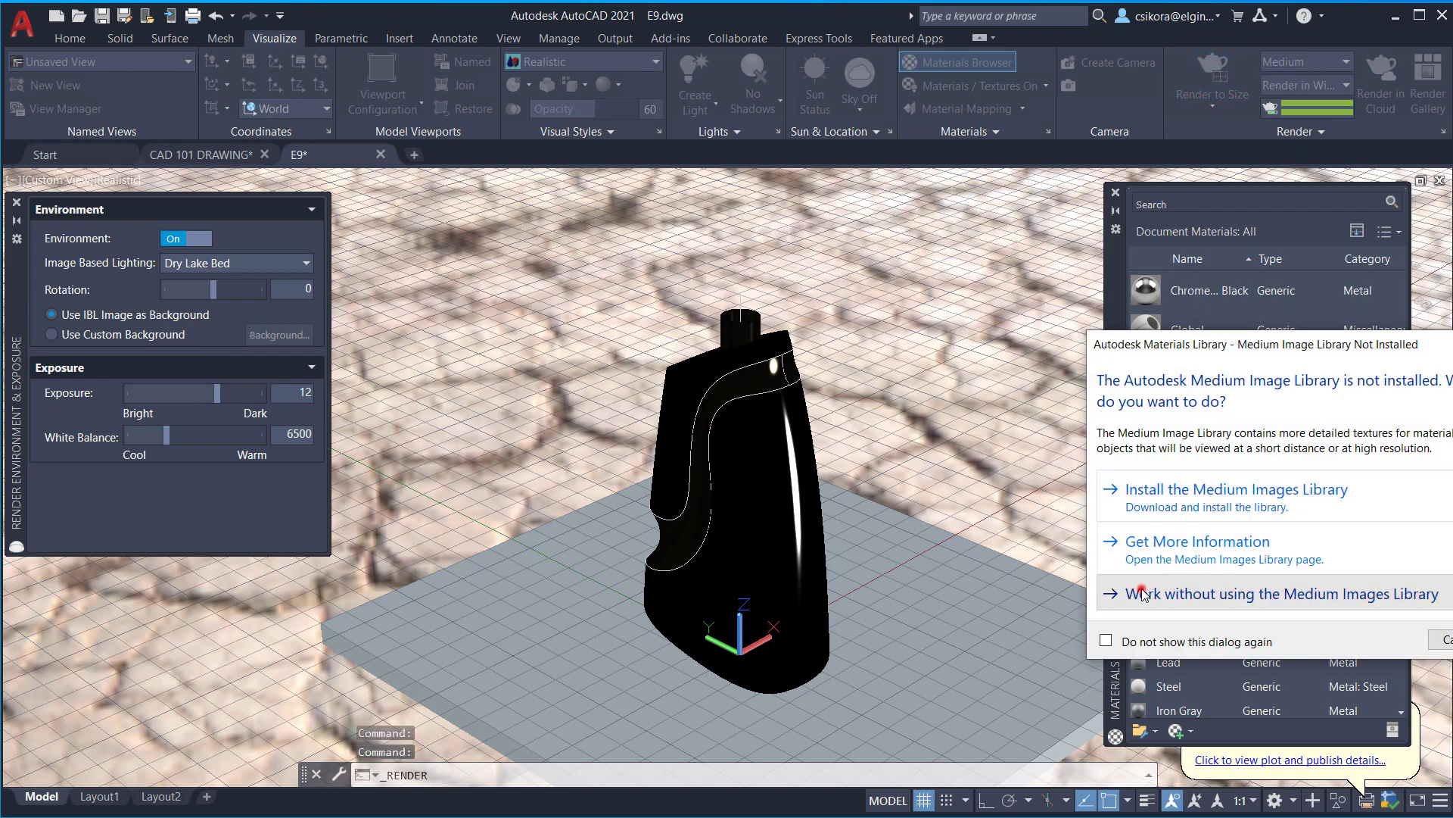
{"action": "left_click", "coordinate": [1144, 595]}
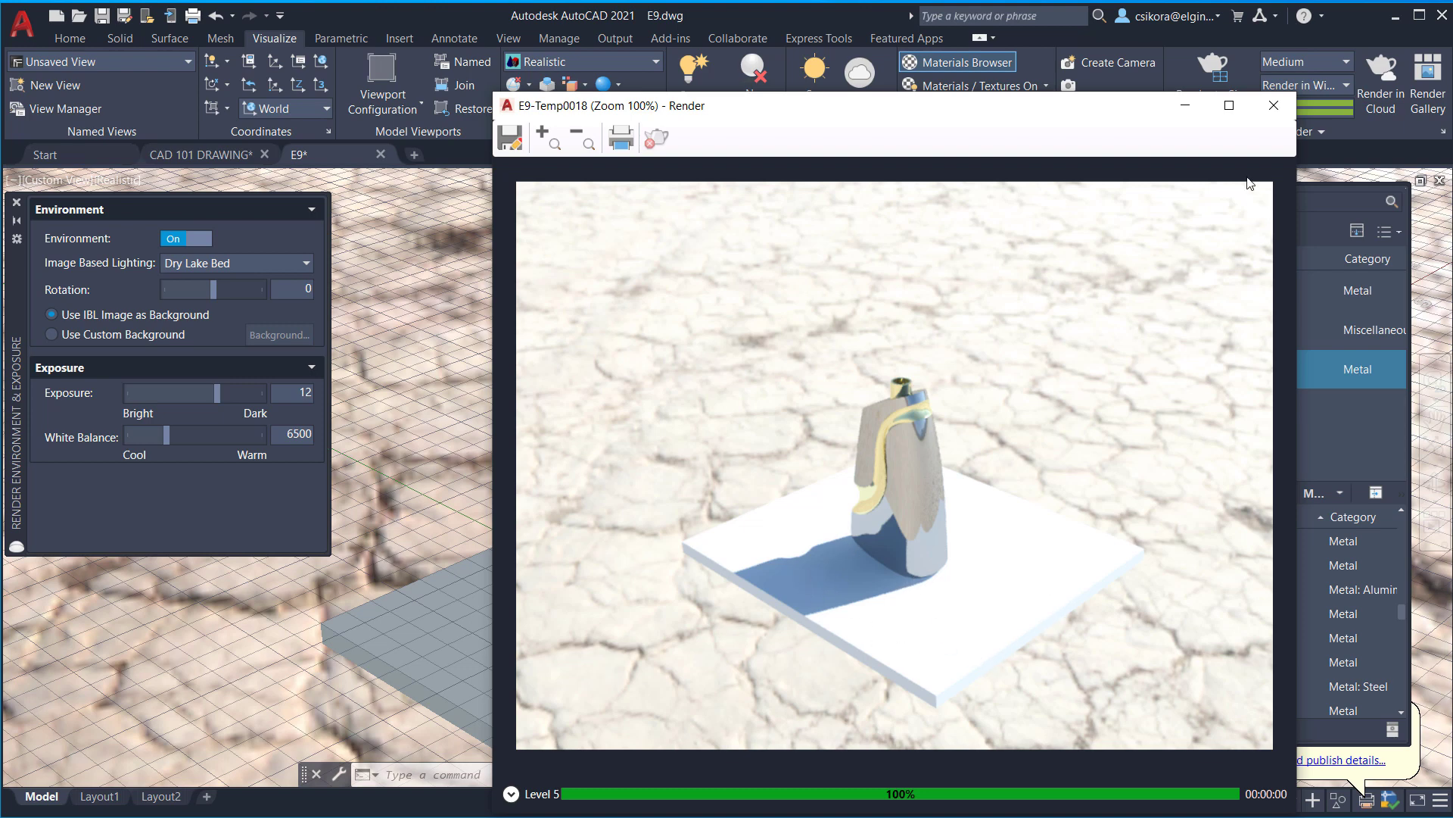
Close the finished render and add Aluminum - Flat to the drawing's materials.
{"action": "left_click", "coordinate": [1273, 107]}
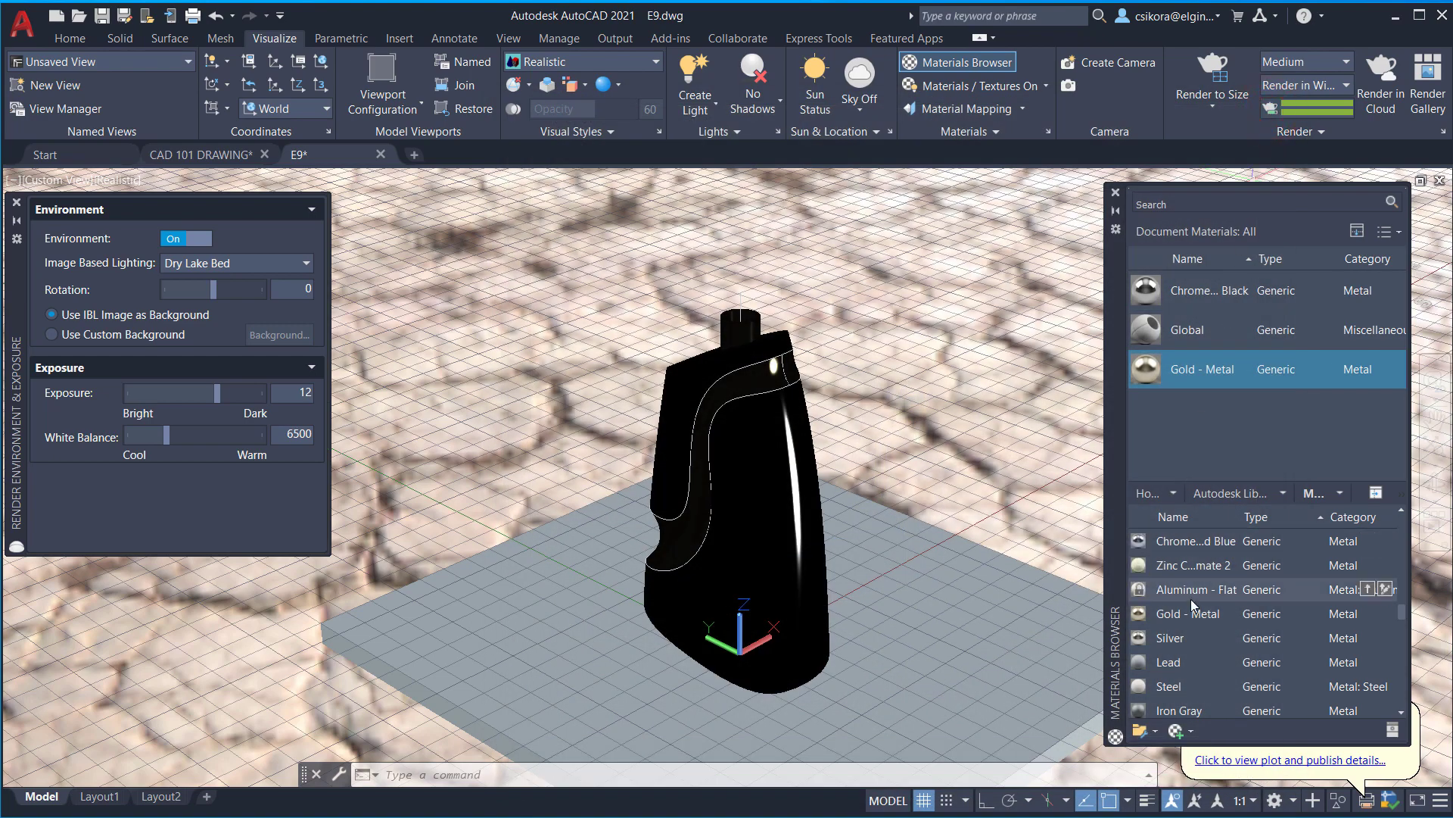
{"action": "mouse_move", "coordinate": [1219, 592]}
{"action": "left_click", "coordinate": [1368, 589]}
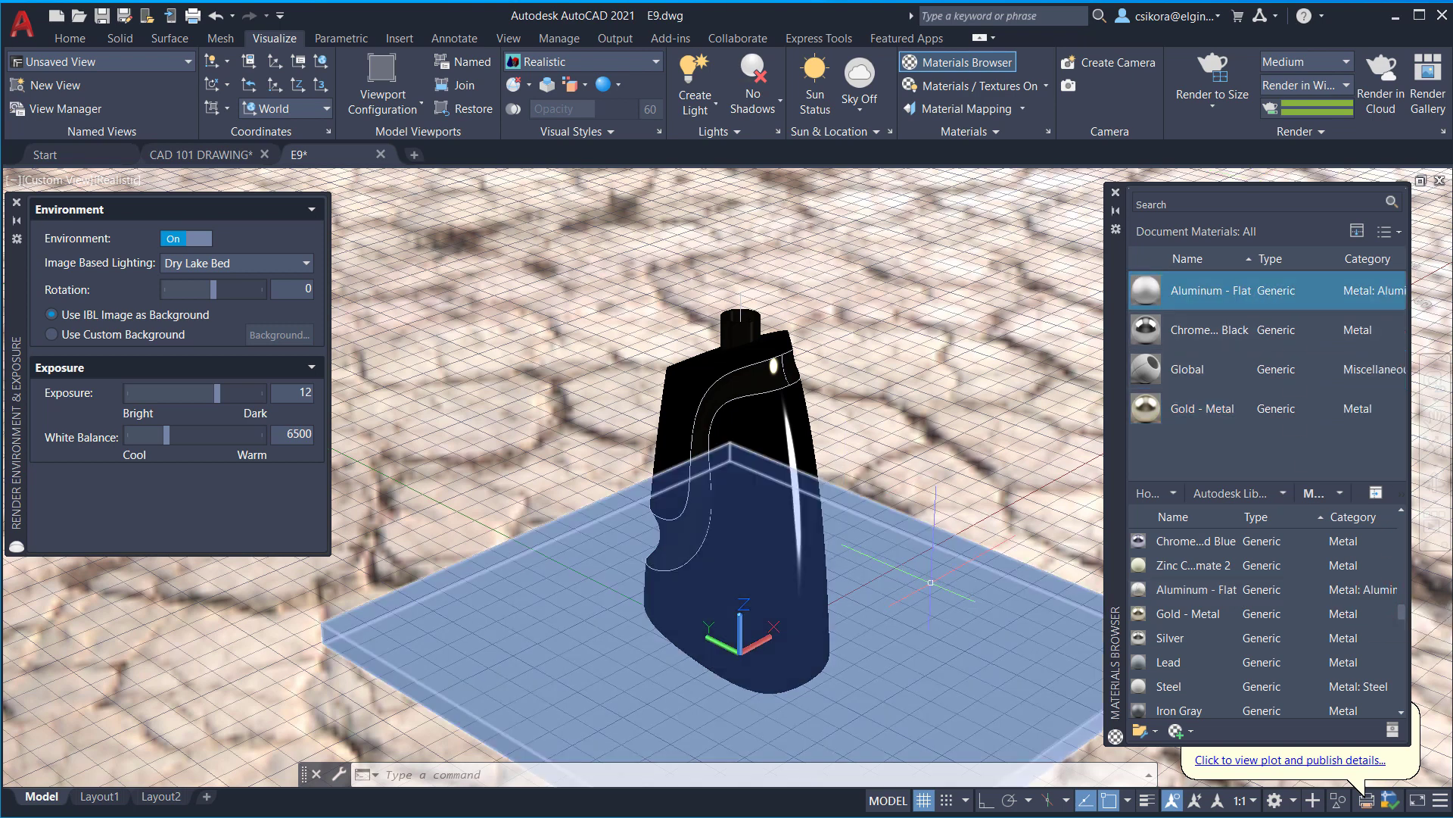
Apply Aluminum - Flat to the floor slab and start Render to Size again.
{"action": "left_click", "coordinate": [931, 581]}
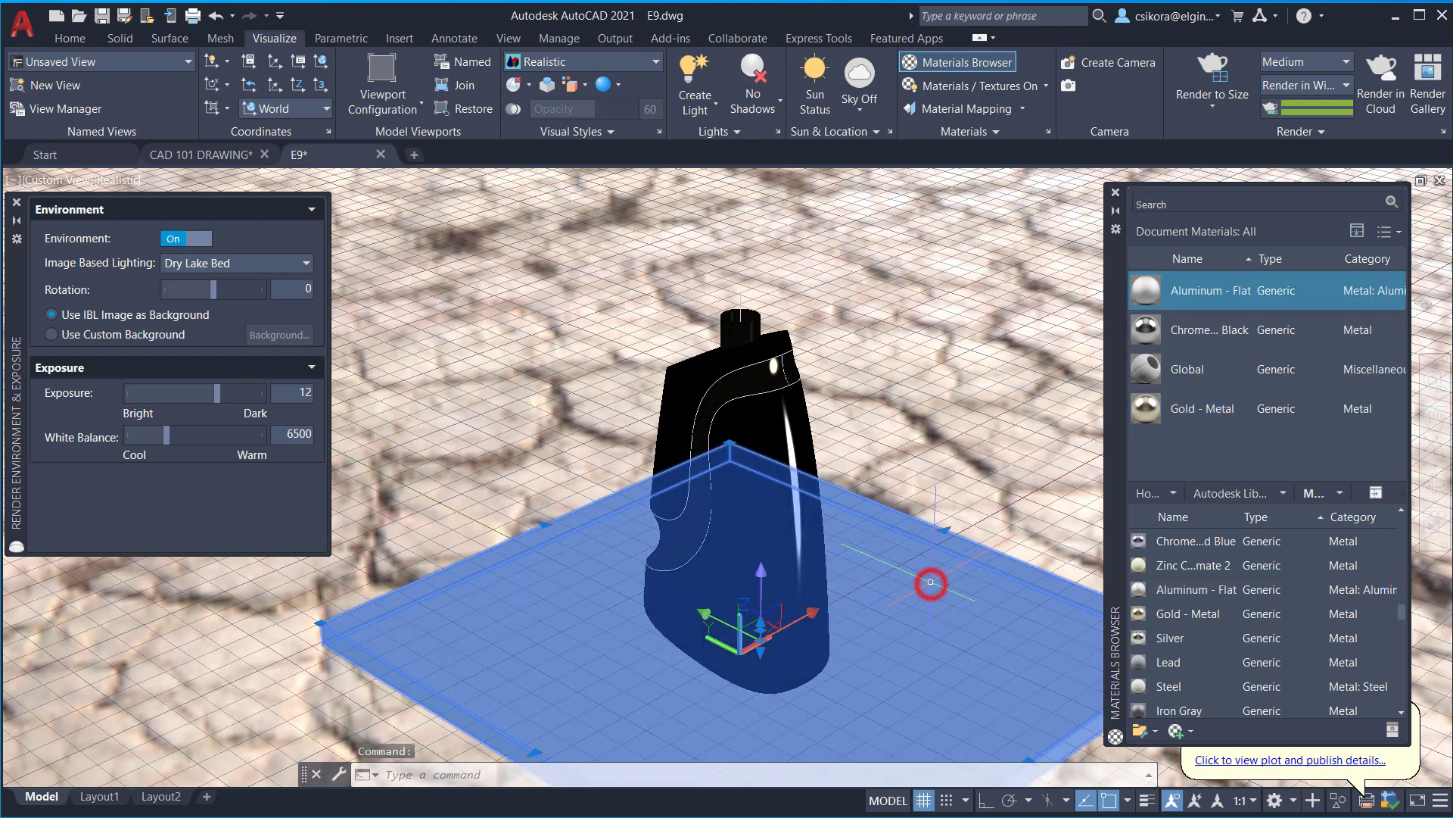
{"action": "left_click", "coordinate": [1277, 297]}
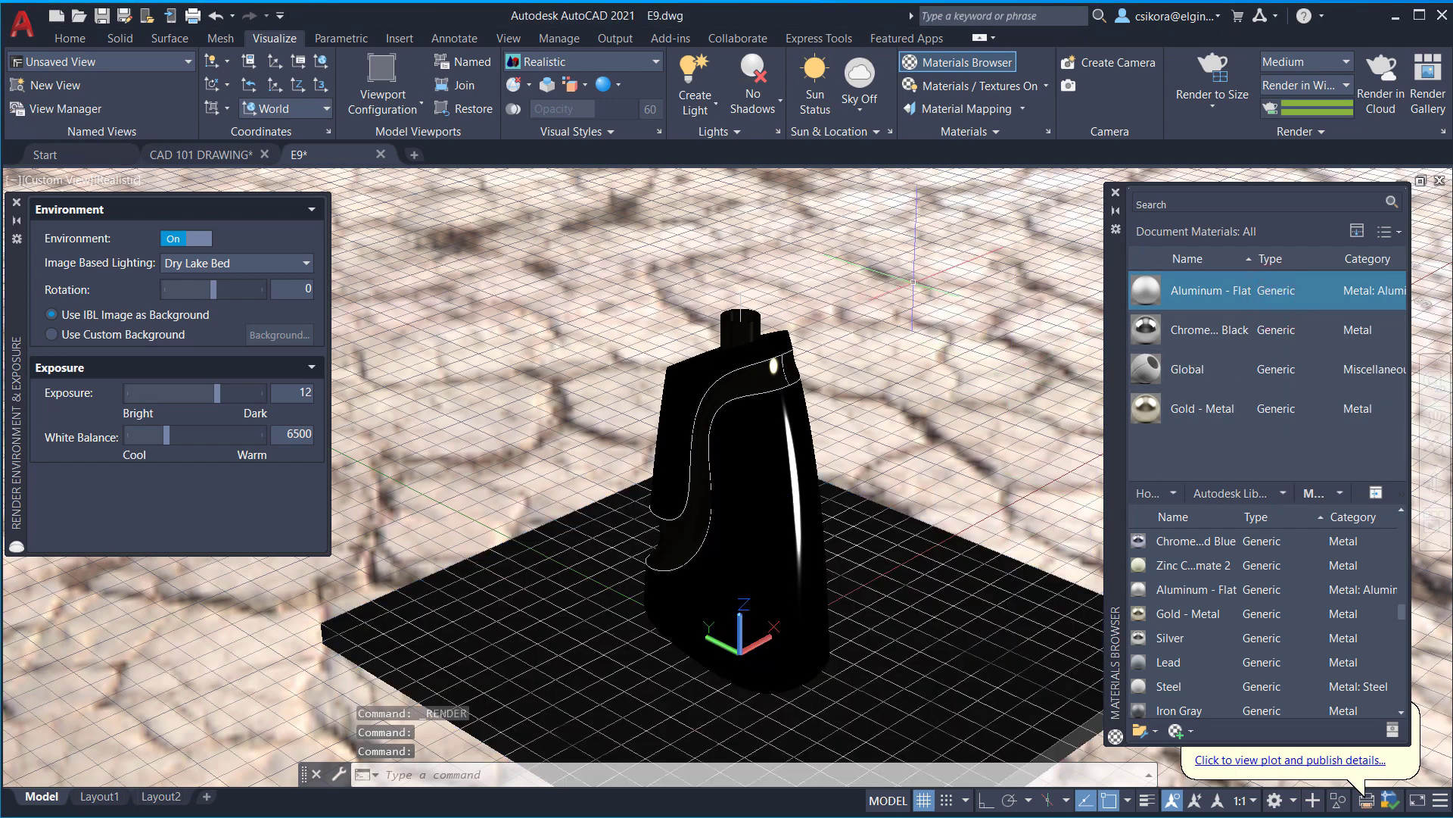
{"action": "left_click", "coordinate": [1194, 73]}
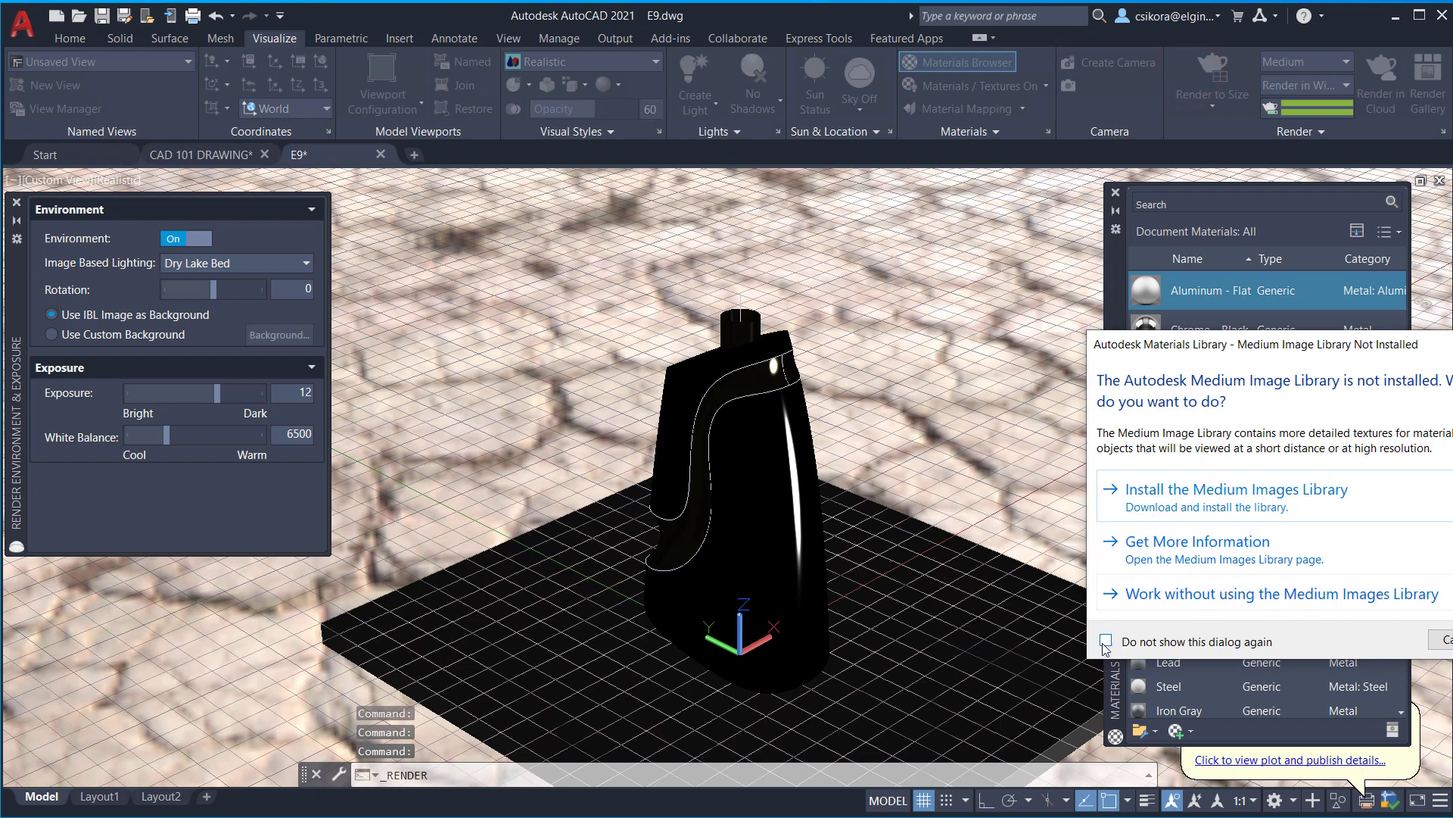
Continue without the Medium Images Library and let the render reach 100%.
{"action": "left_click", "coordinate": [1131, 597]}
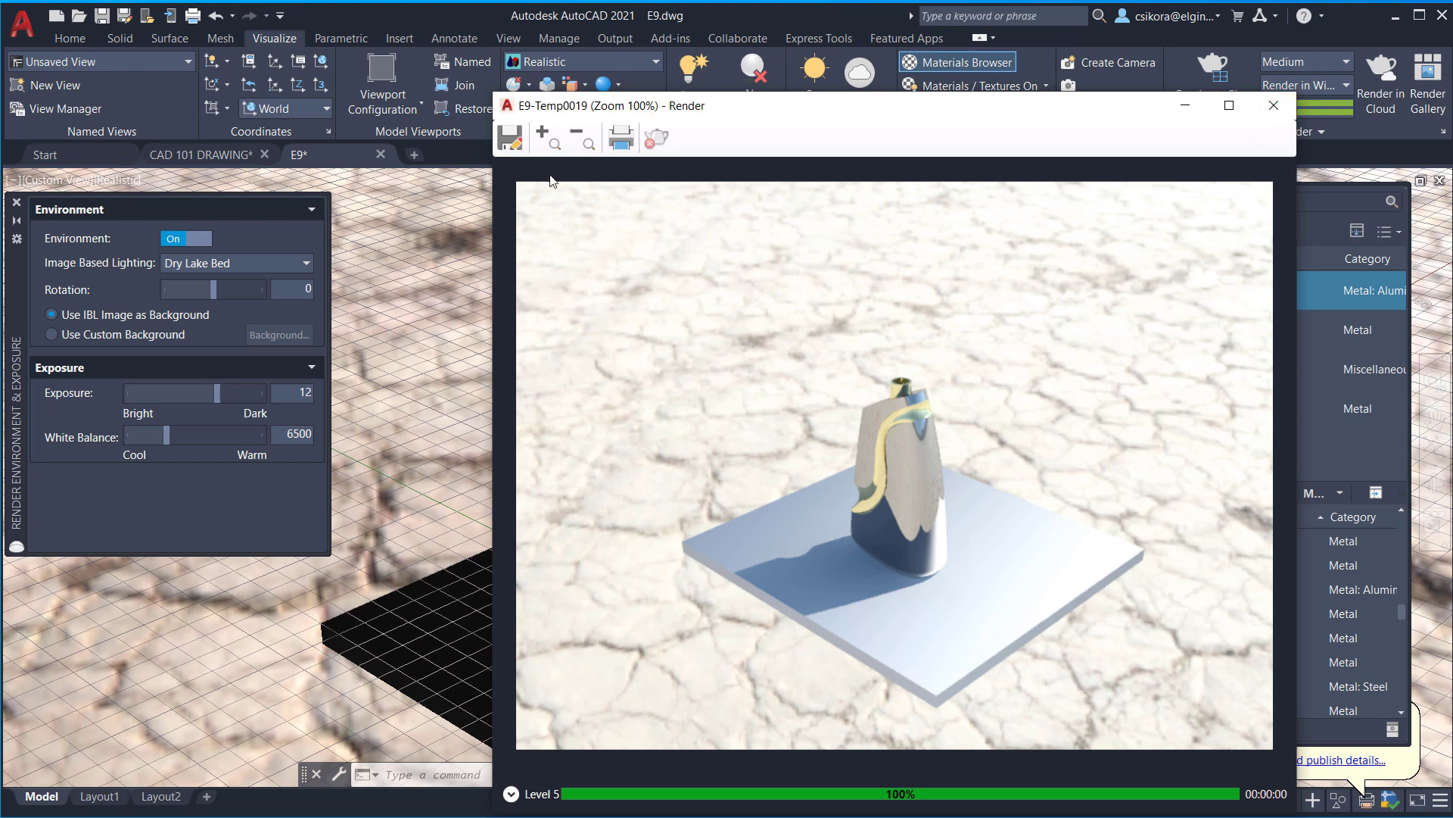
Open the Render Output File dialog, keep PNG as the file type, then cancel without saving.
{"action": "left_click", "coordinate": [510, 139]}
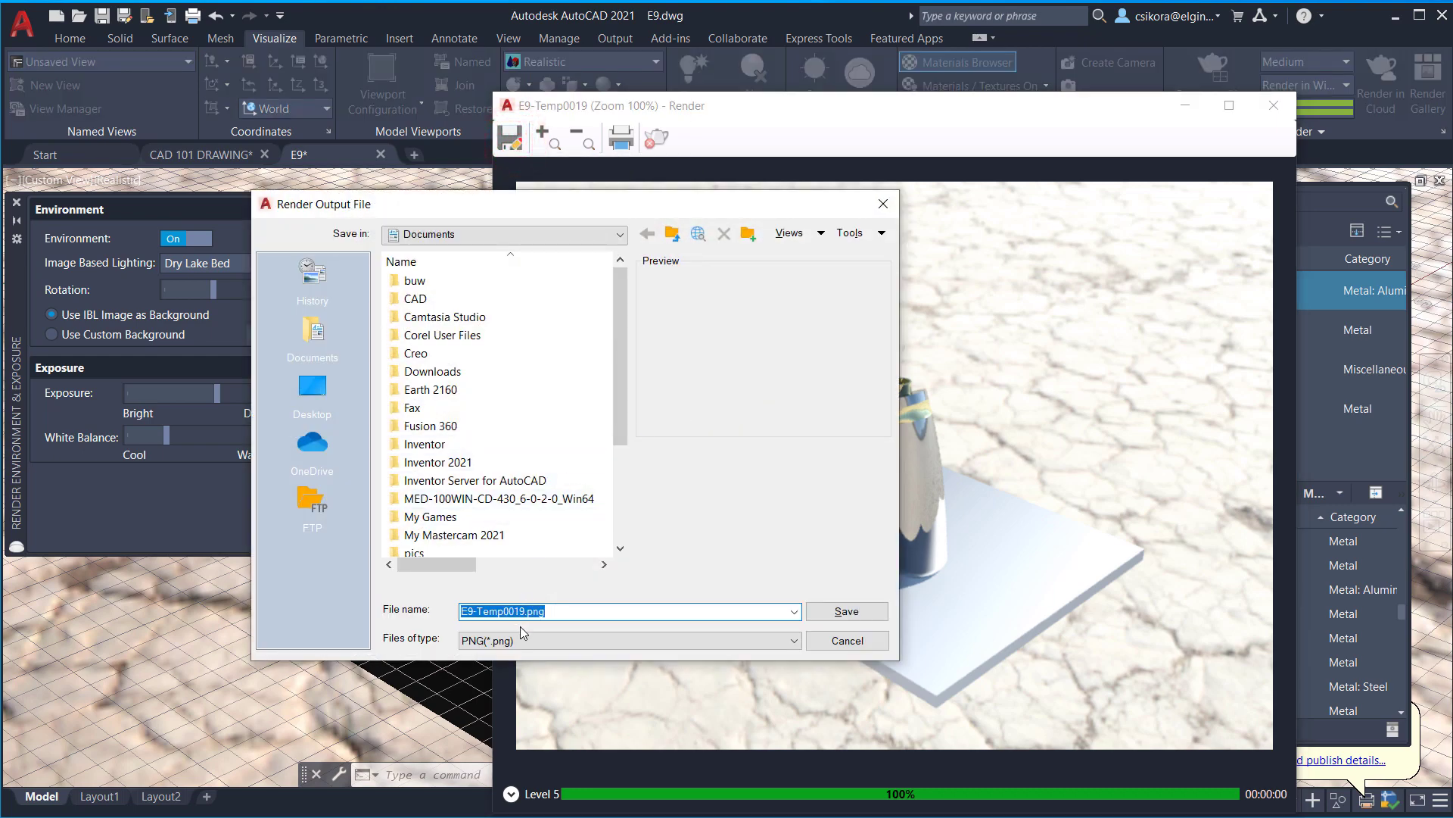
{"action": "left_click", "coordinate": [520, 640]}
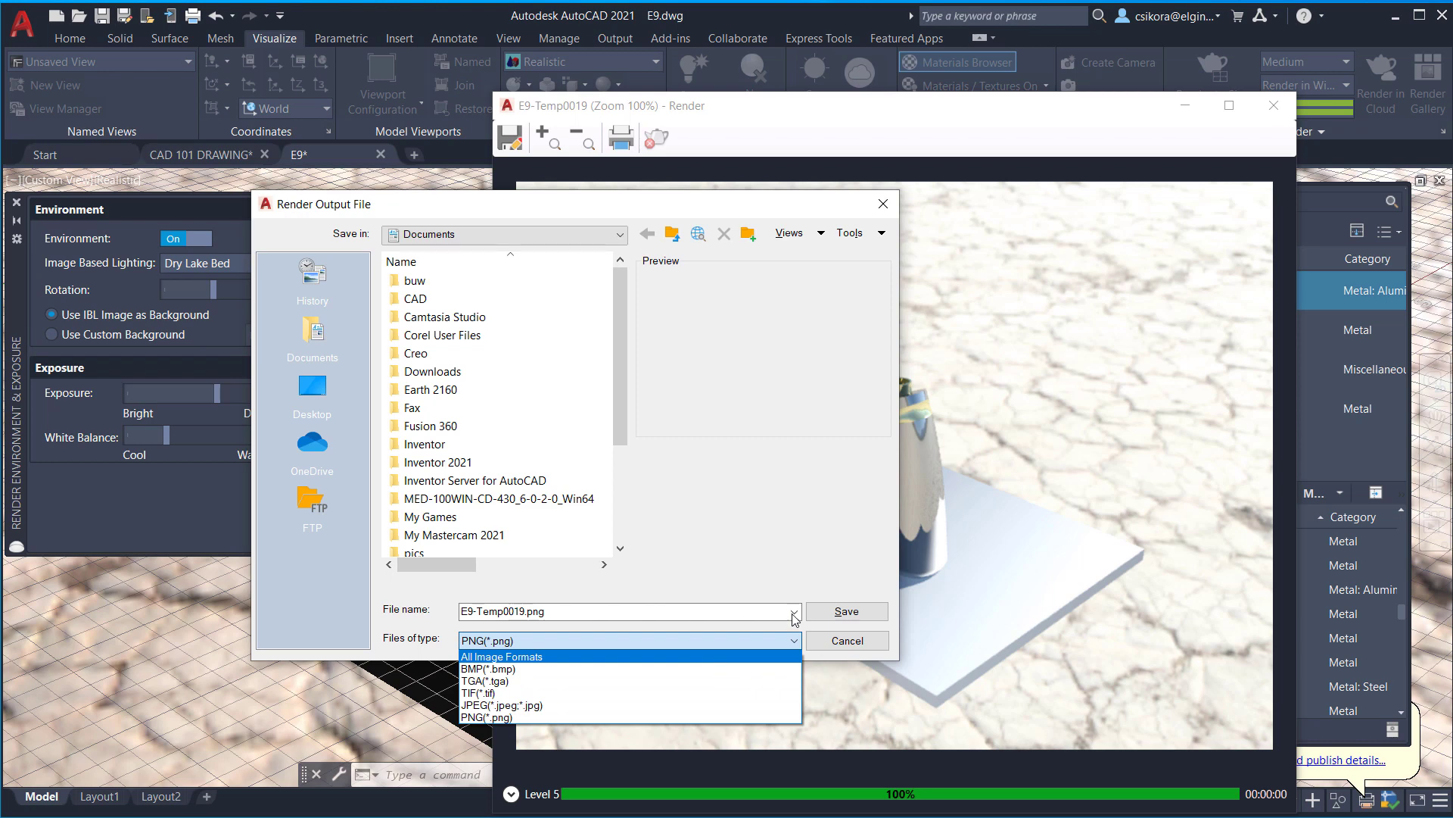
{"action": "left_click", "coordinate": [794, 640]}
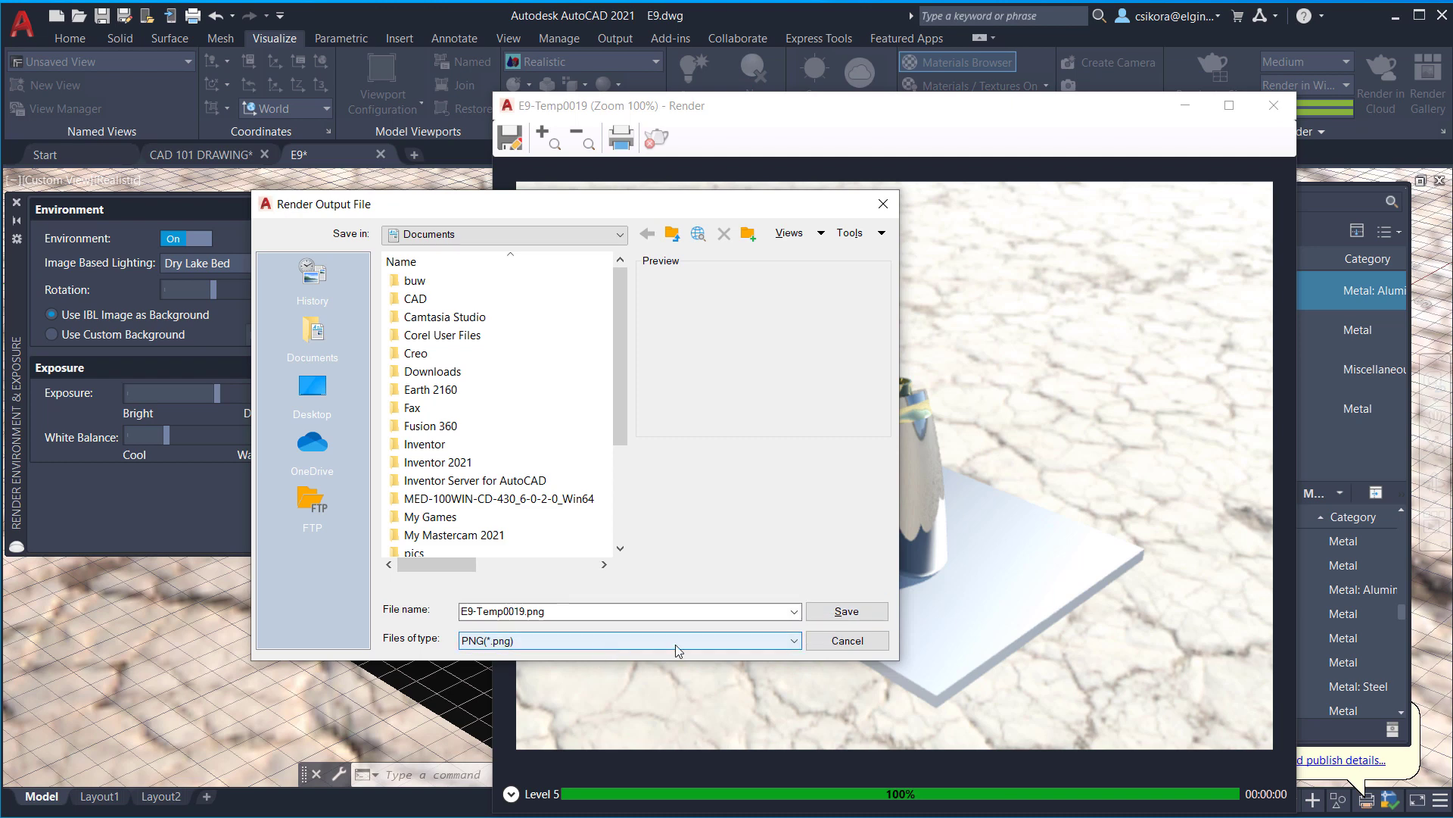
{"action": "left_click", "coordinate": [837, 642]}
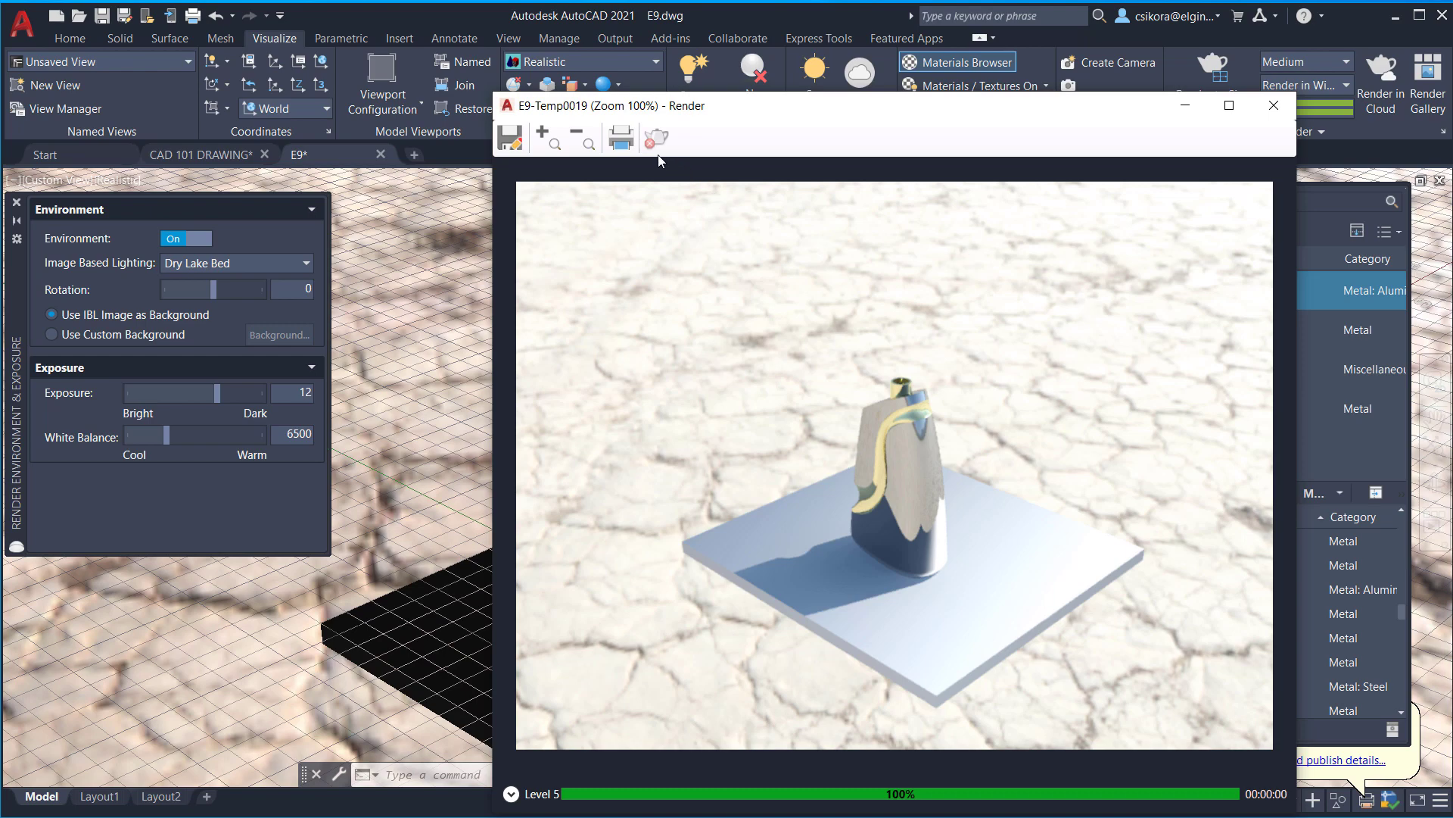
{"action": "left_click", "coordinate": [620, 141]}
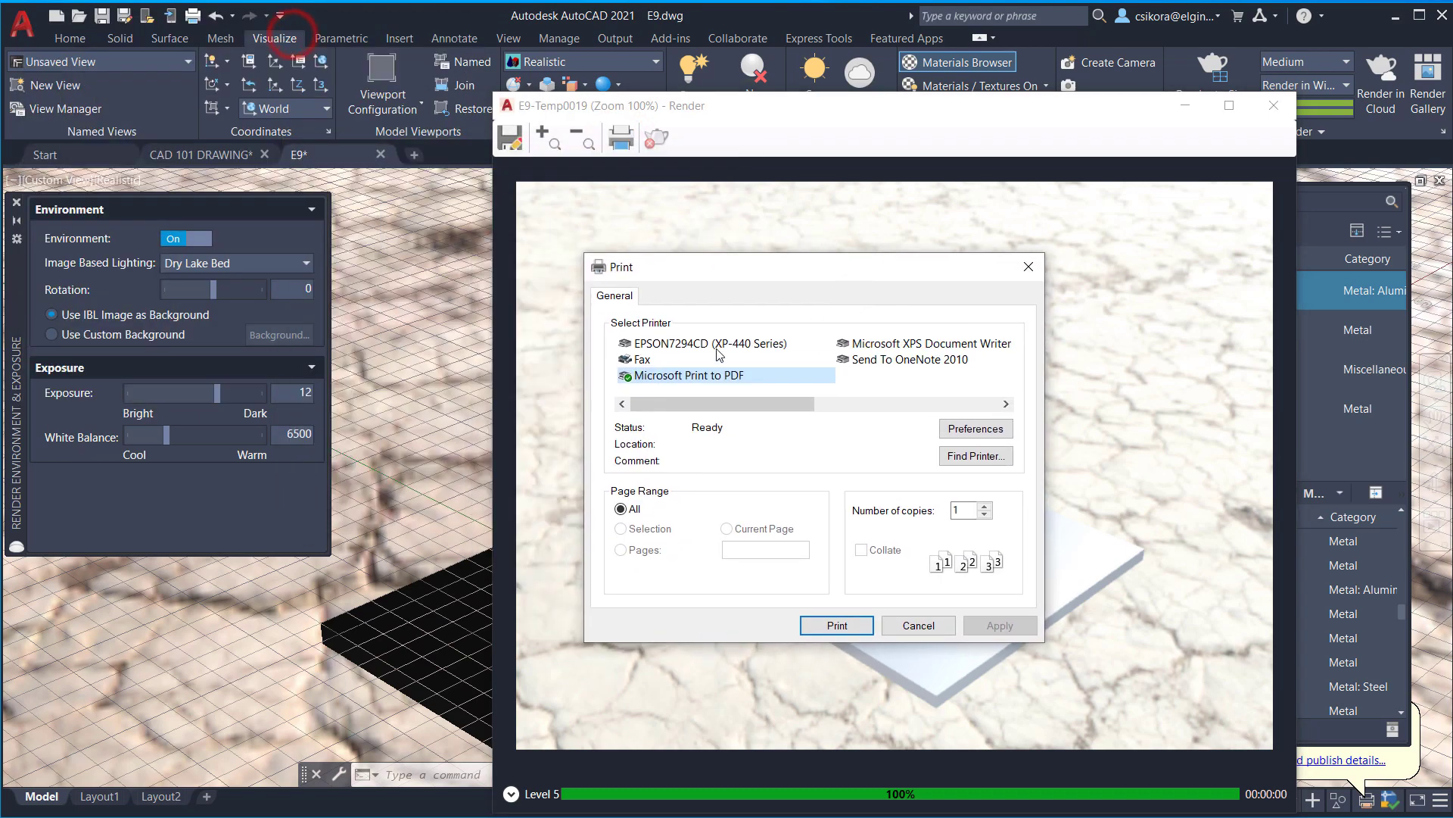
{"action": "left_click", "coordinate": [916, 626]}
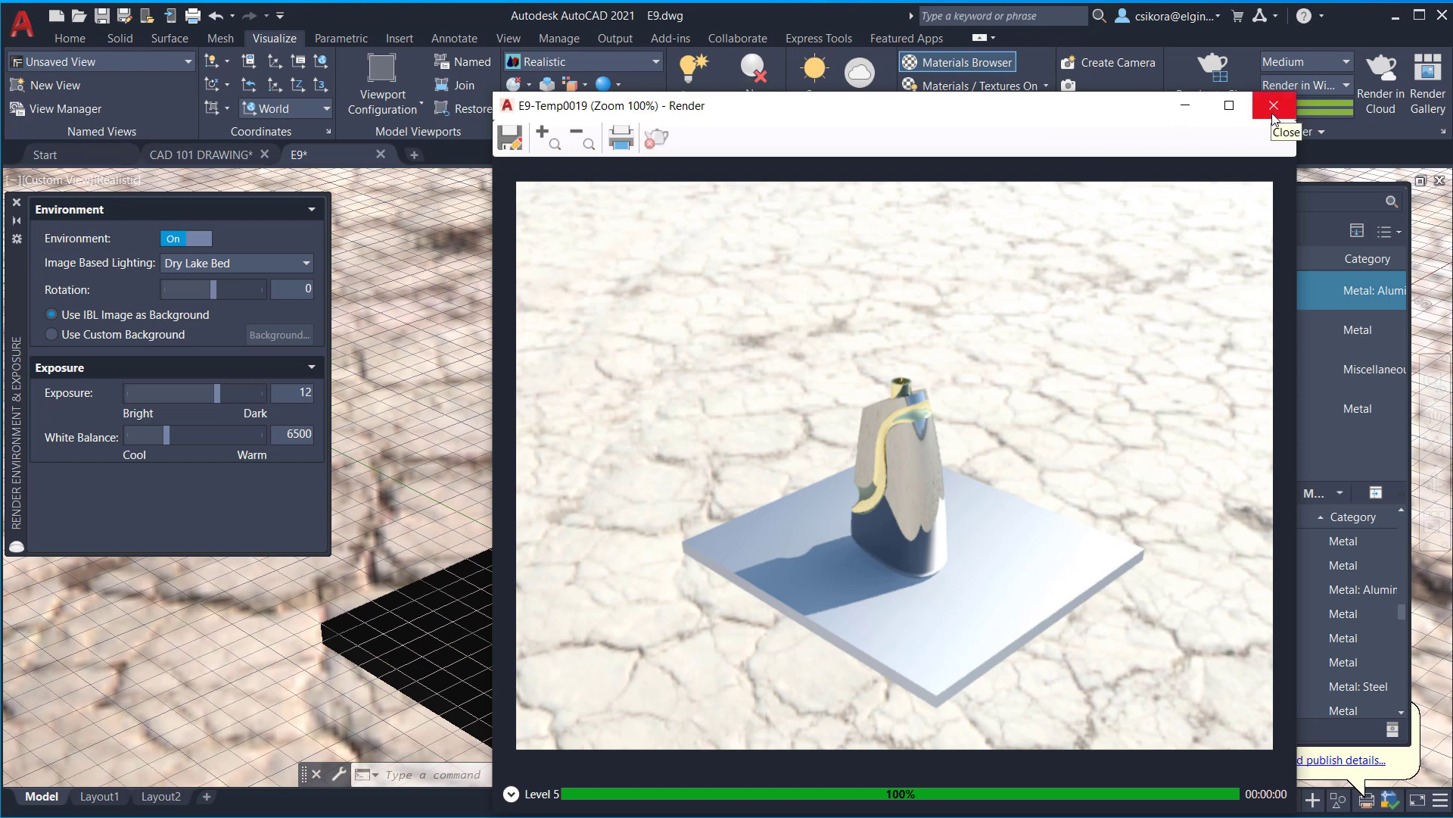
Bring the drawing forward and choose the 1920 x 1080 Full HDTV render output size.
{"action": "left_click", "coordinate": [1333, 43]}
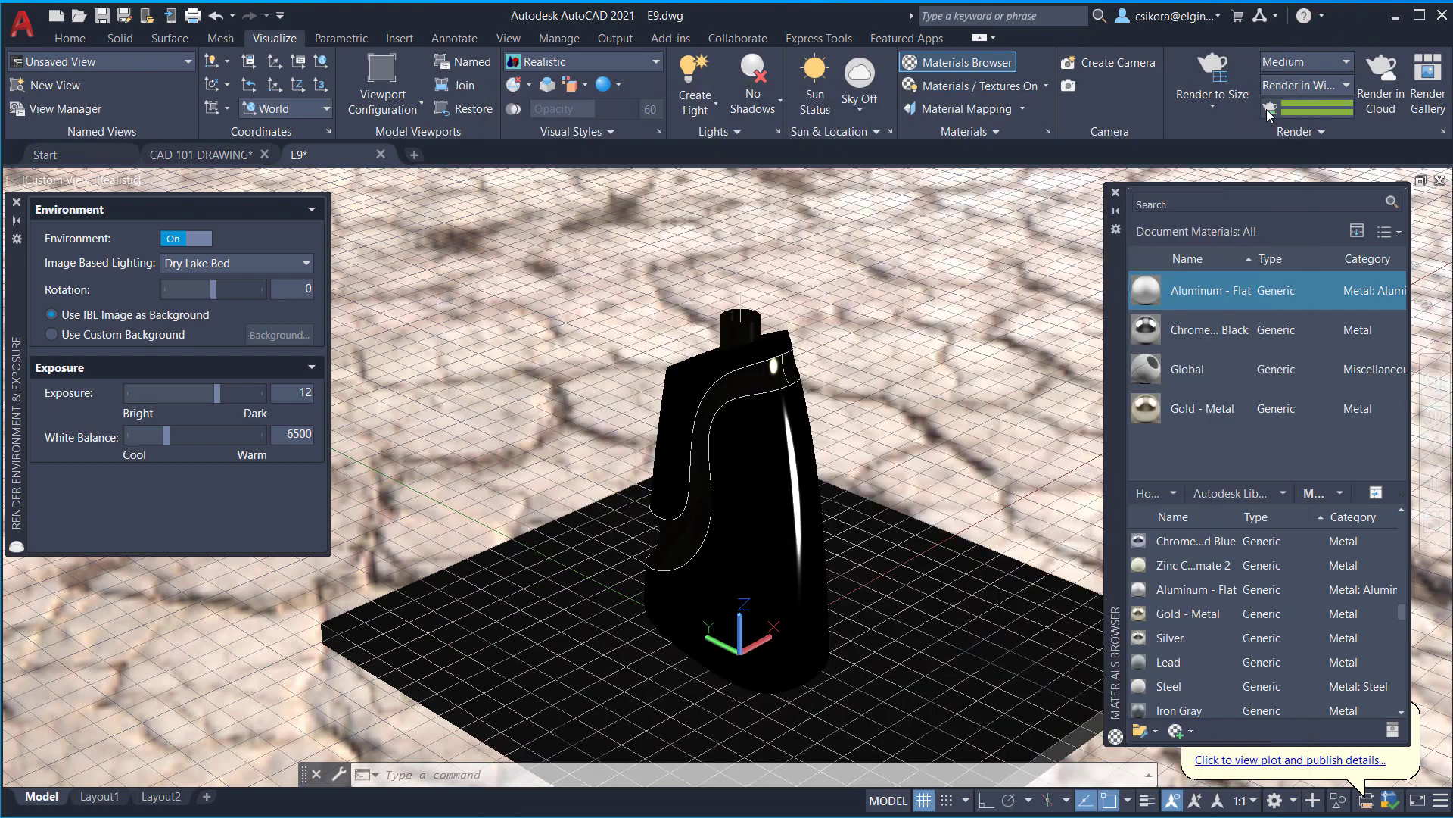
{"action": "left_click", "coordinate": [1206, 106]}
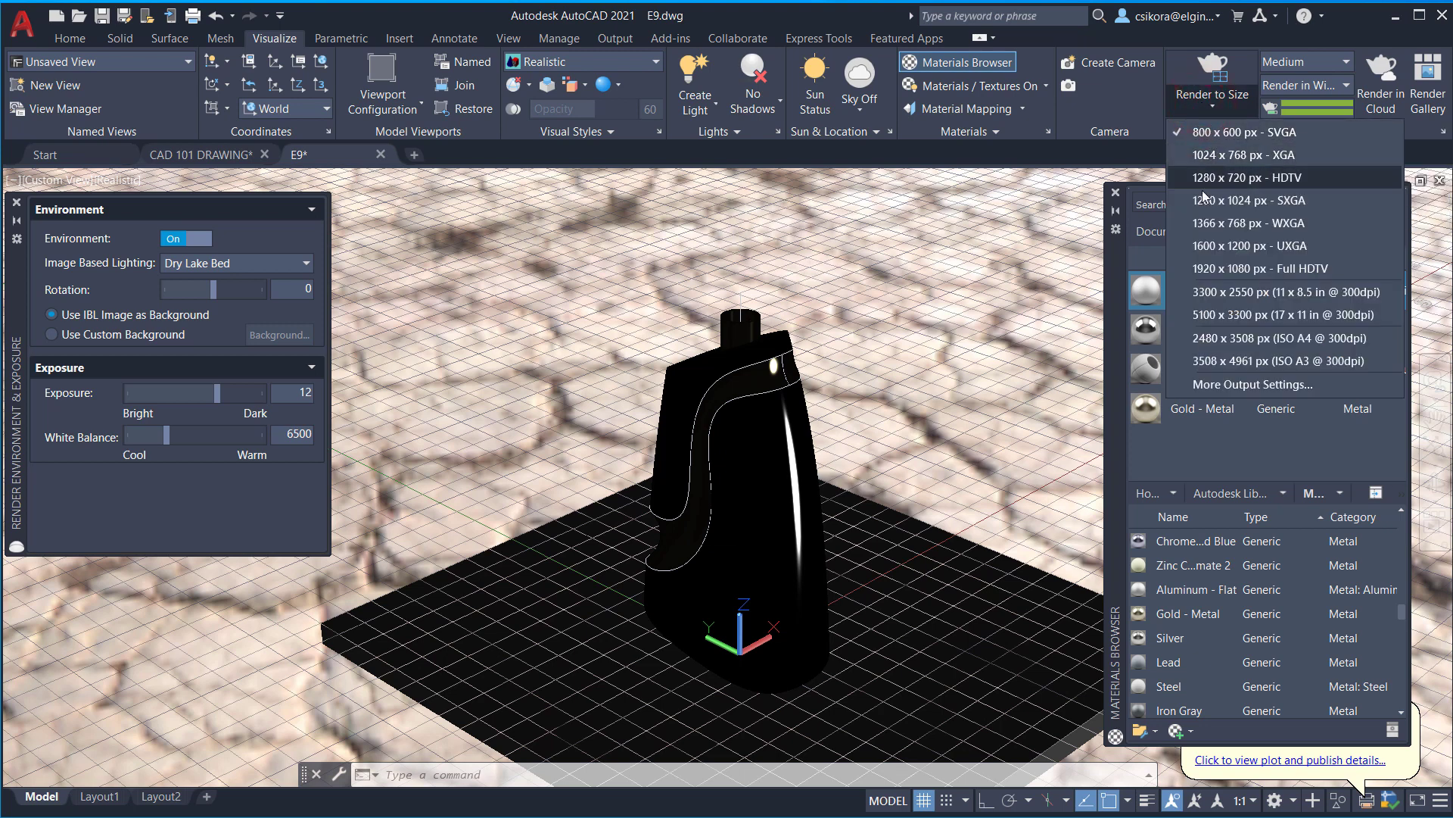
{"action": "left_click", "coordinate": [1249, 269]}
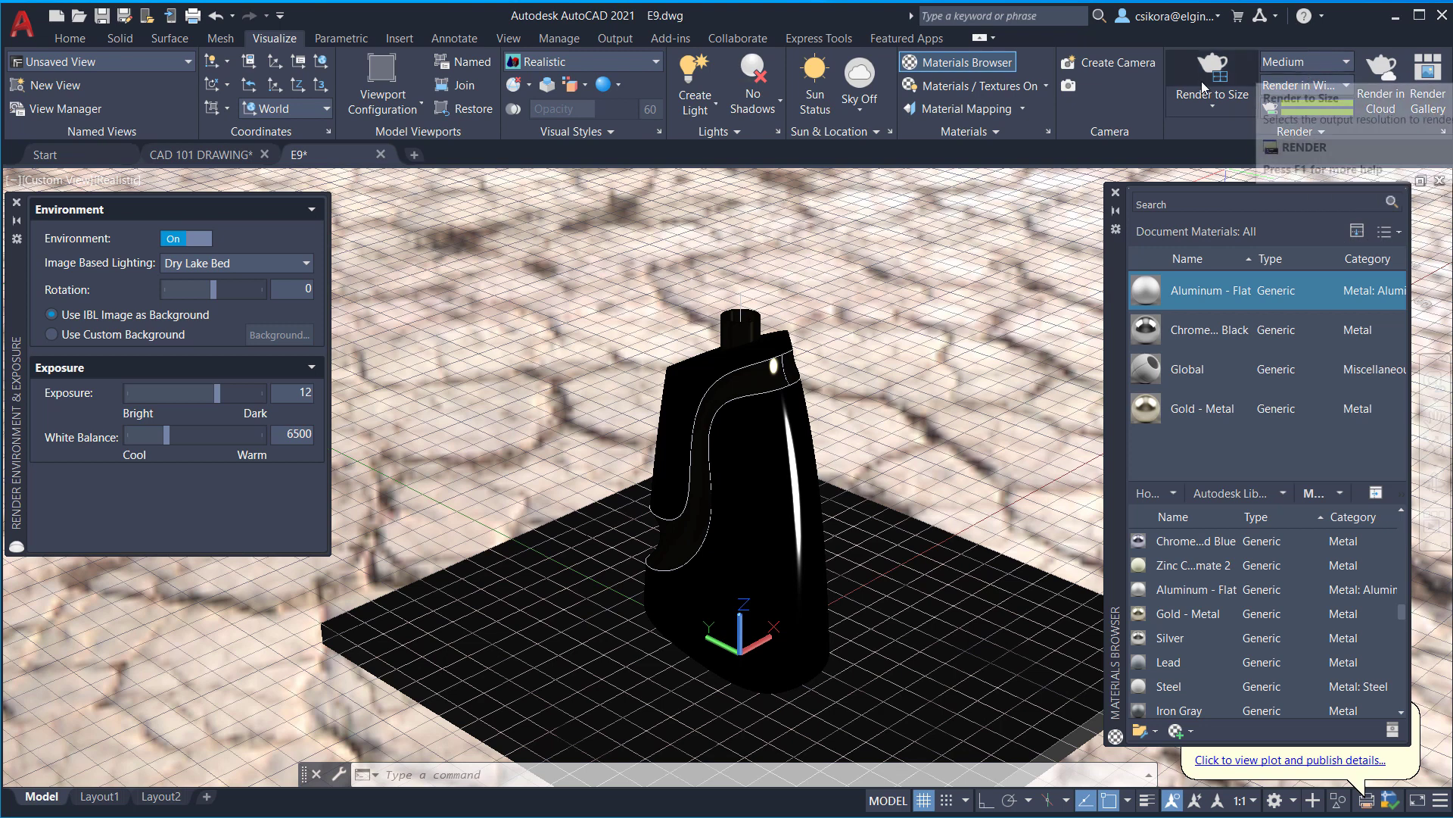
Switch the render preset from Medium to High and start rendering at that size.
{"action": "left_click", "coordinate": [1340, 64]}
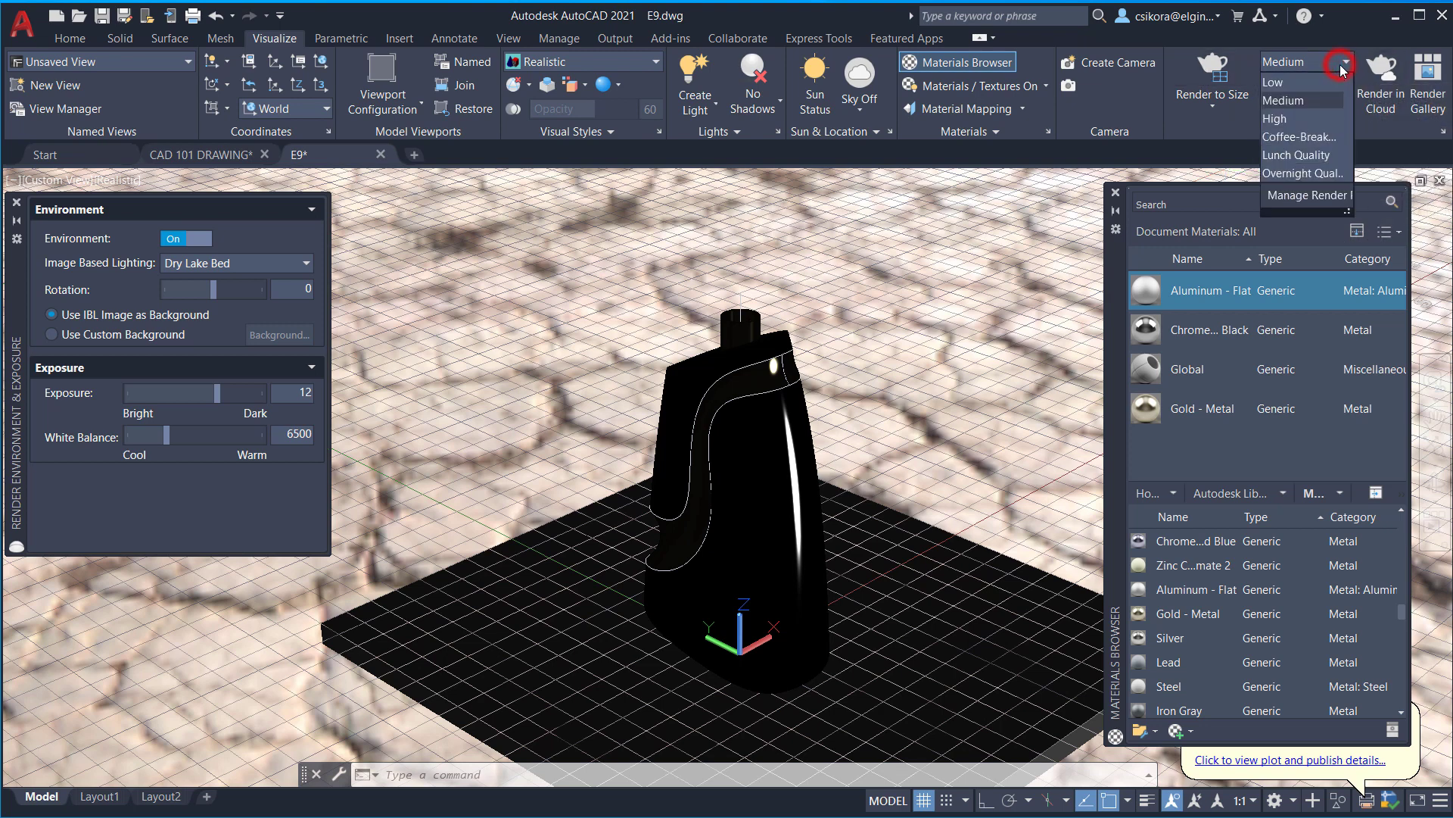
{"action": "left_click", "coordinate": [1288, 119]}
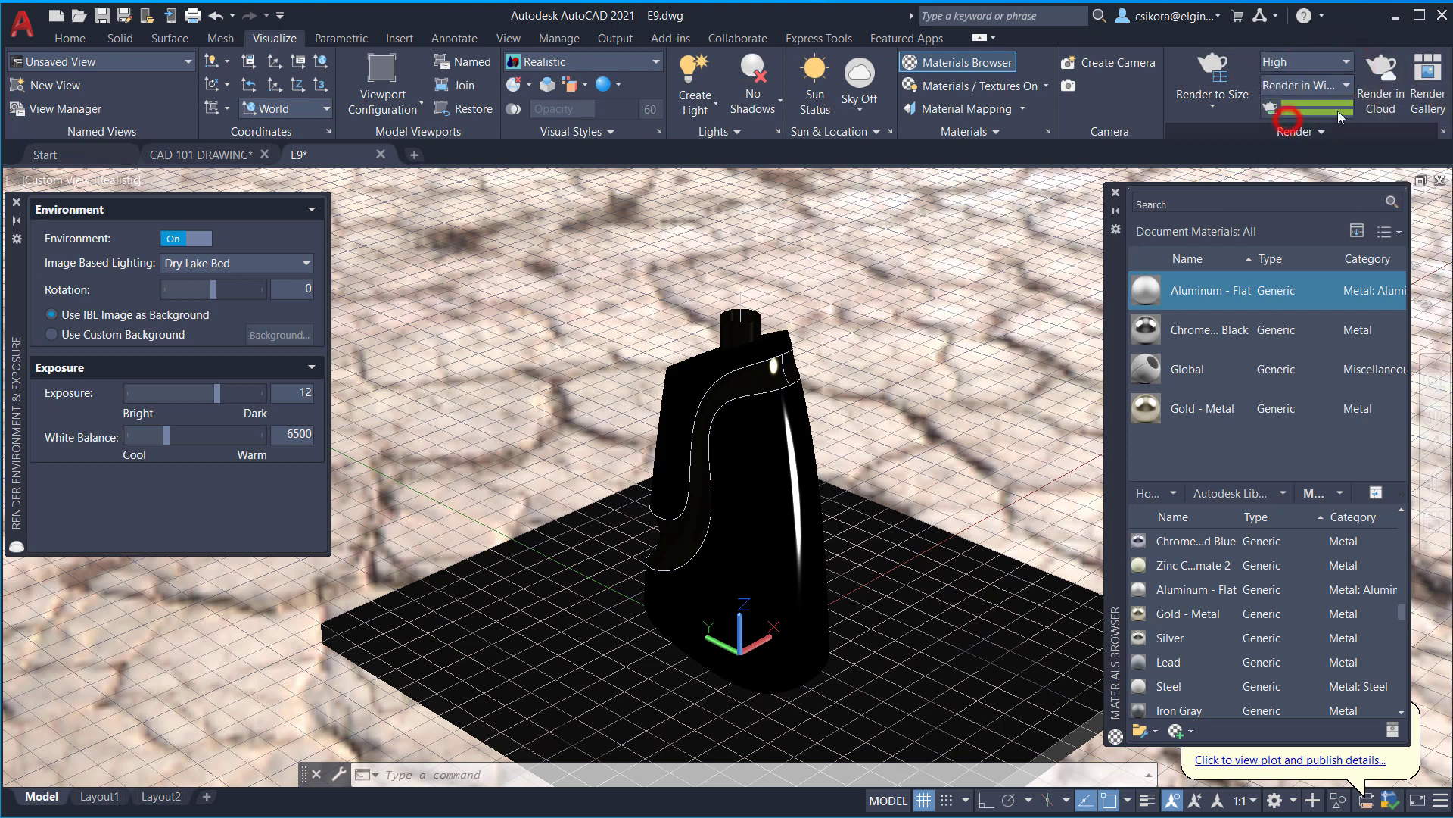
{"action": "left_click", "coordinate": [1213, 70]}
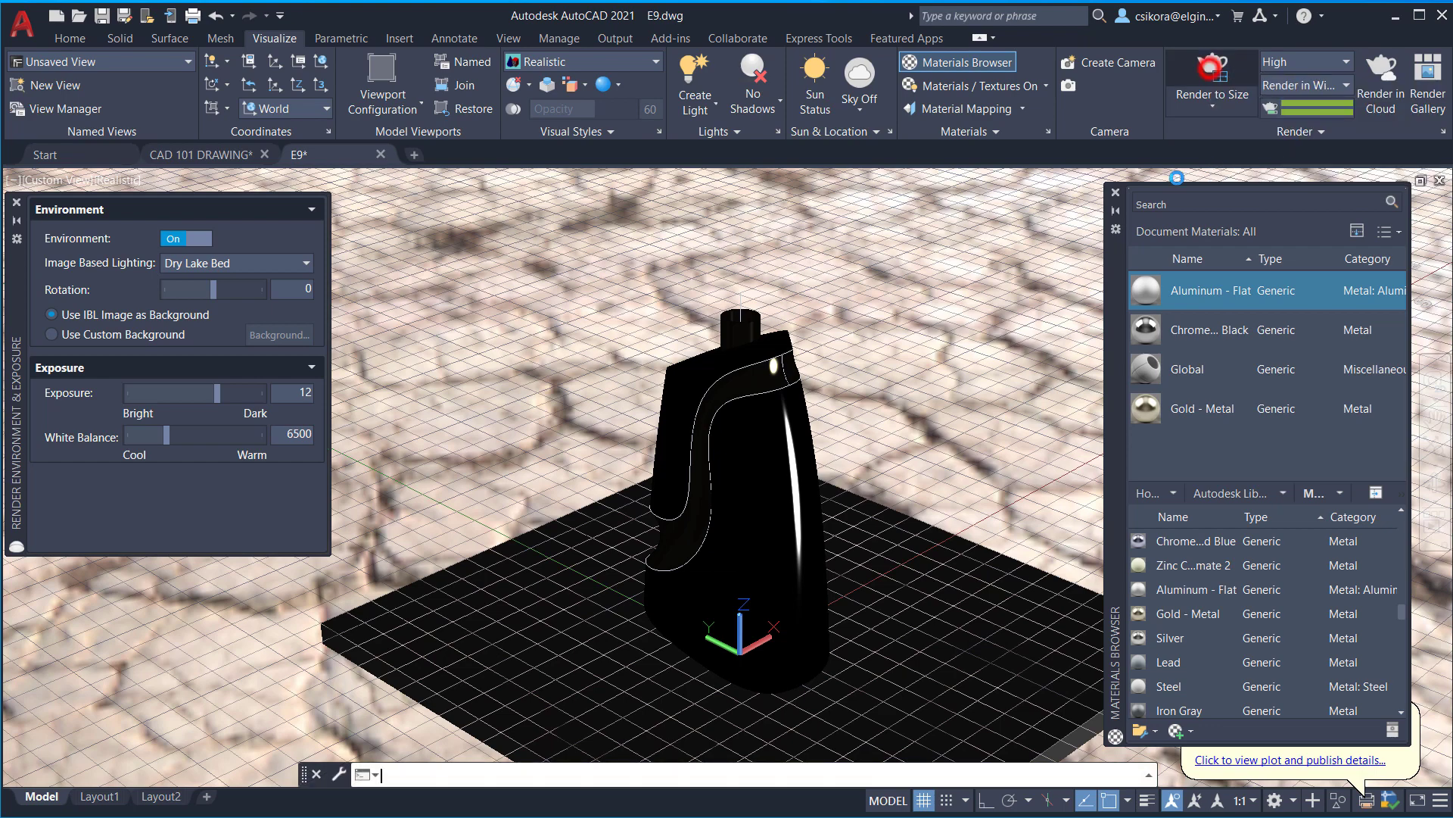
Continue the High render without the Medium Images Library and widen the Render window.
{"action": "left_click", "coordinate": [1129, 593]}
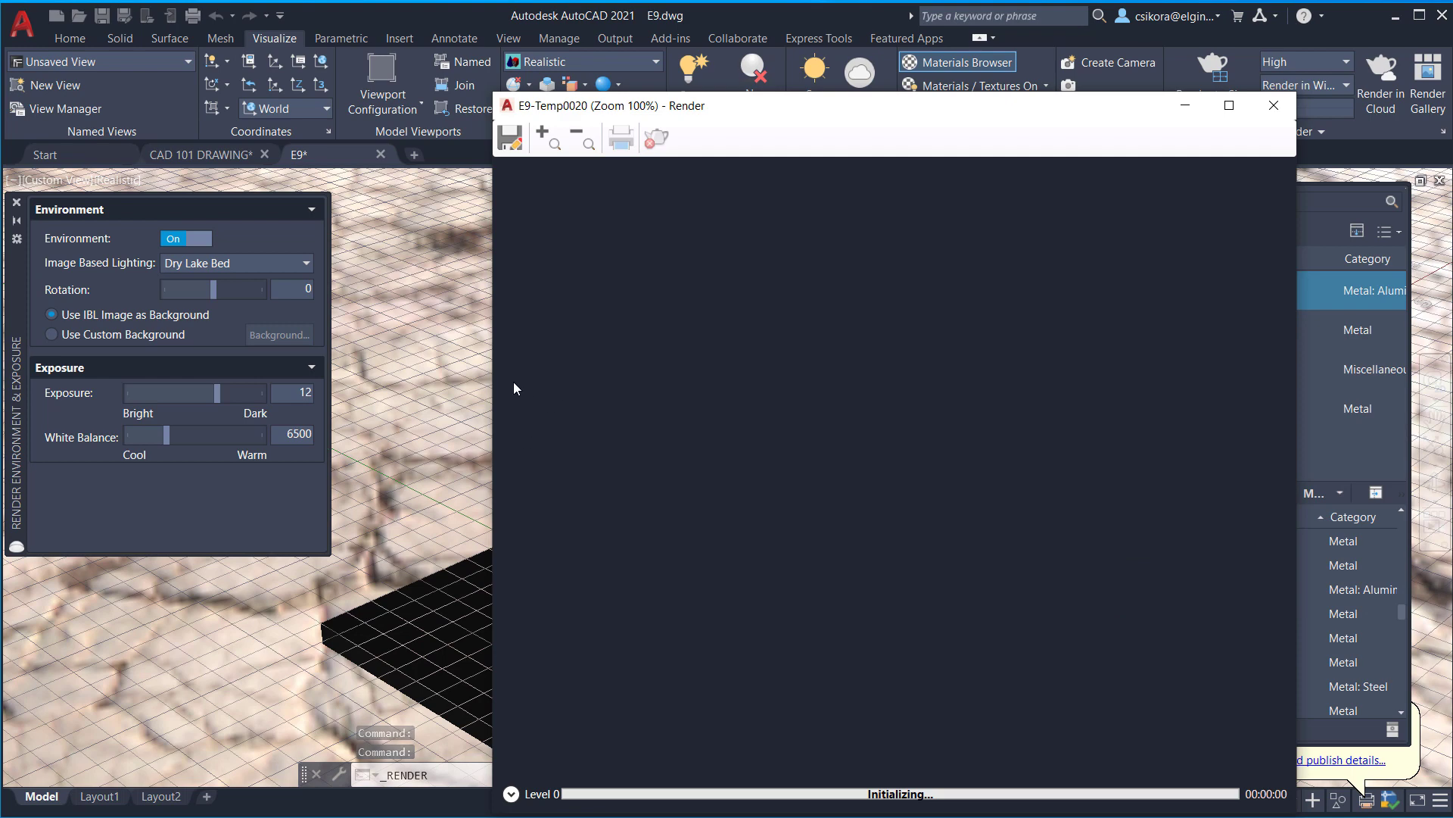
{"action": "left_click_drag", "start_coordinate": [494, 369], "coordinate": [136, 308]}
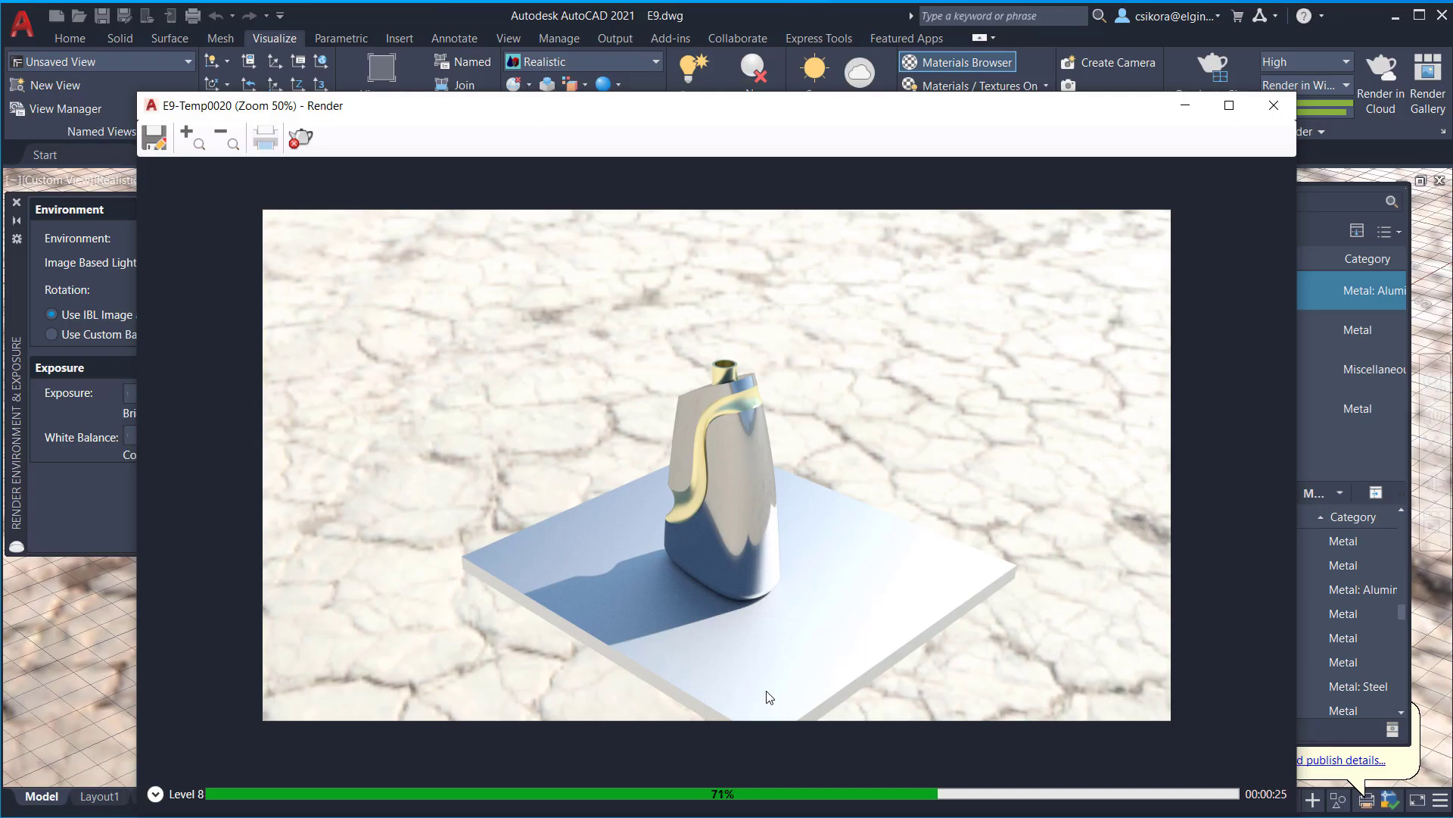
Open Resource Monitor from Task Manager's Performance tab, reposition it, and bring back the render window.
{"action": "key", "text": "ctrl+shift+Escape"}
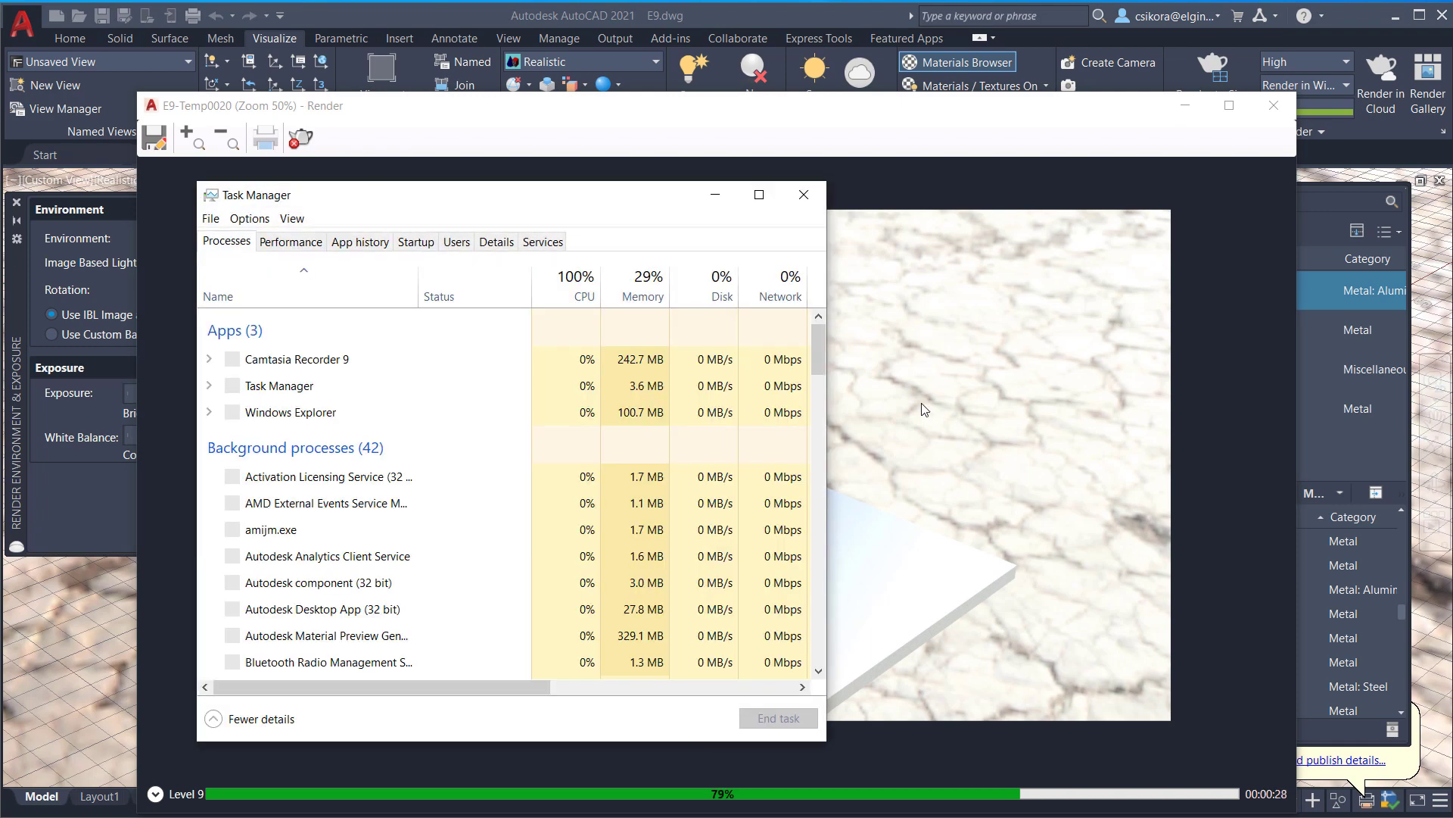
{"action": "left_click", "coordinate": [290, 241]}
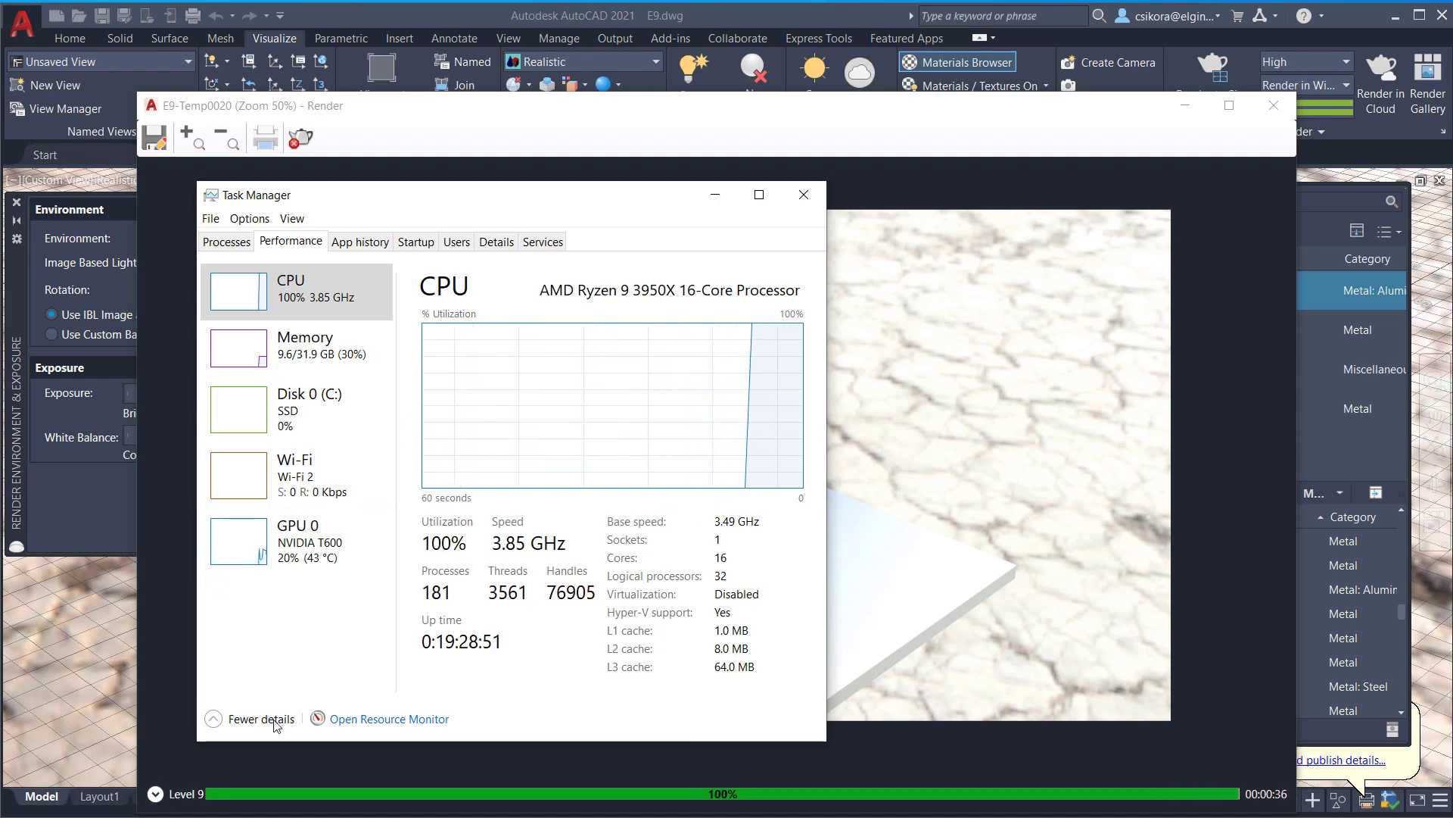
{"action": "left_click", "coordinate": [345, 724]}
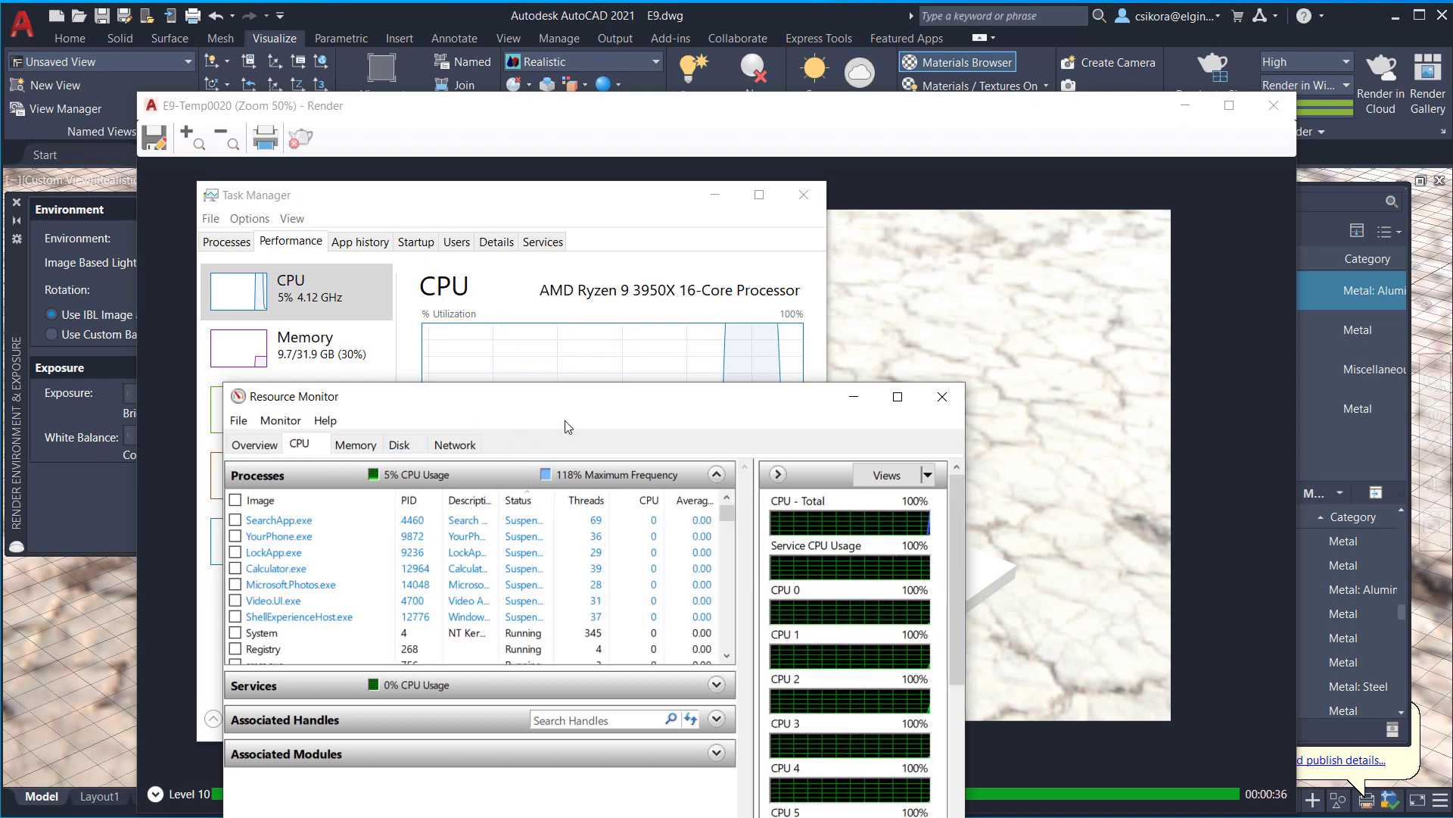
{"action": "left_click_drag", "start_coordinate": [564, 401], "coordinate": [425, 177]}
{"action": "left_click_drag", "start_coordinate": [376, 111], "coordinate": [367, 92]}
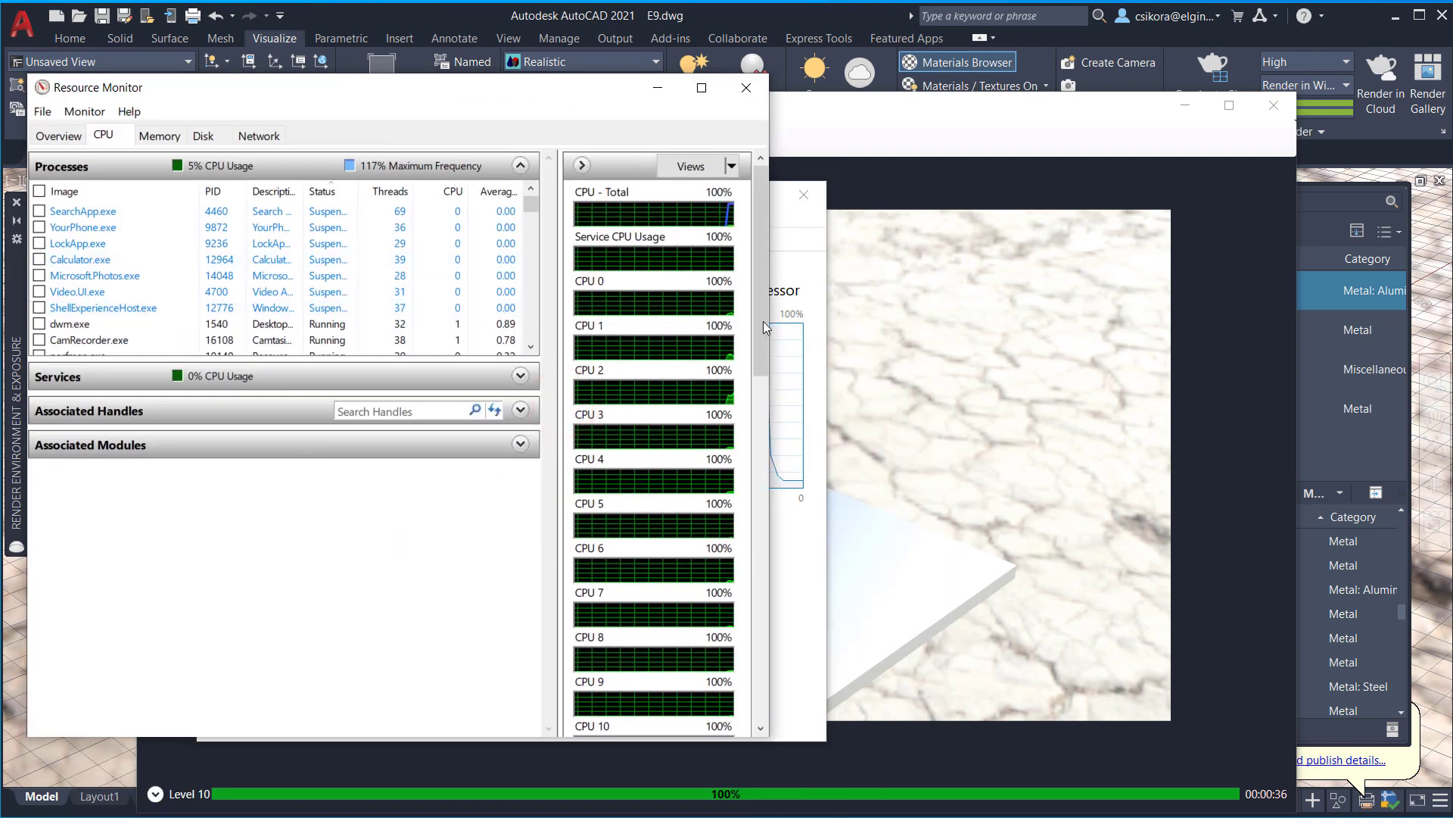
{"action": "left_click_drag", "start_coordinate": [761, 320], "coordinate": [919, 249]}
{"action": "left_click", "coordinate": [941, 114]}
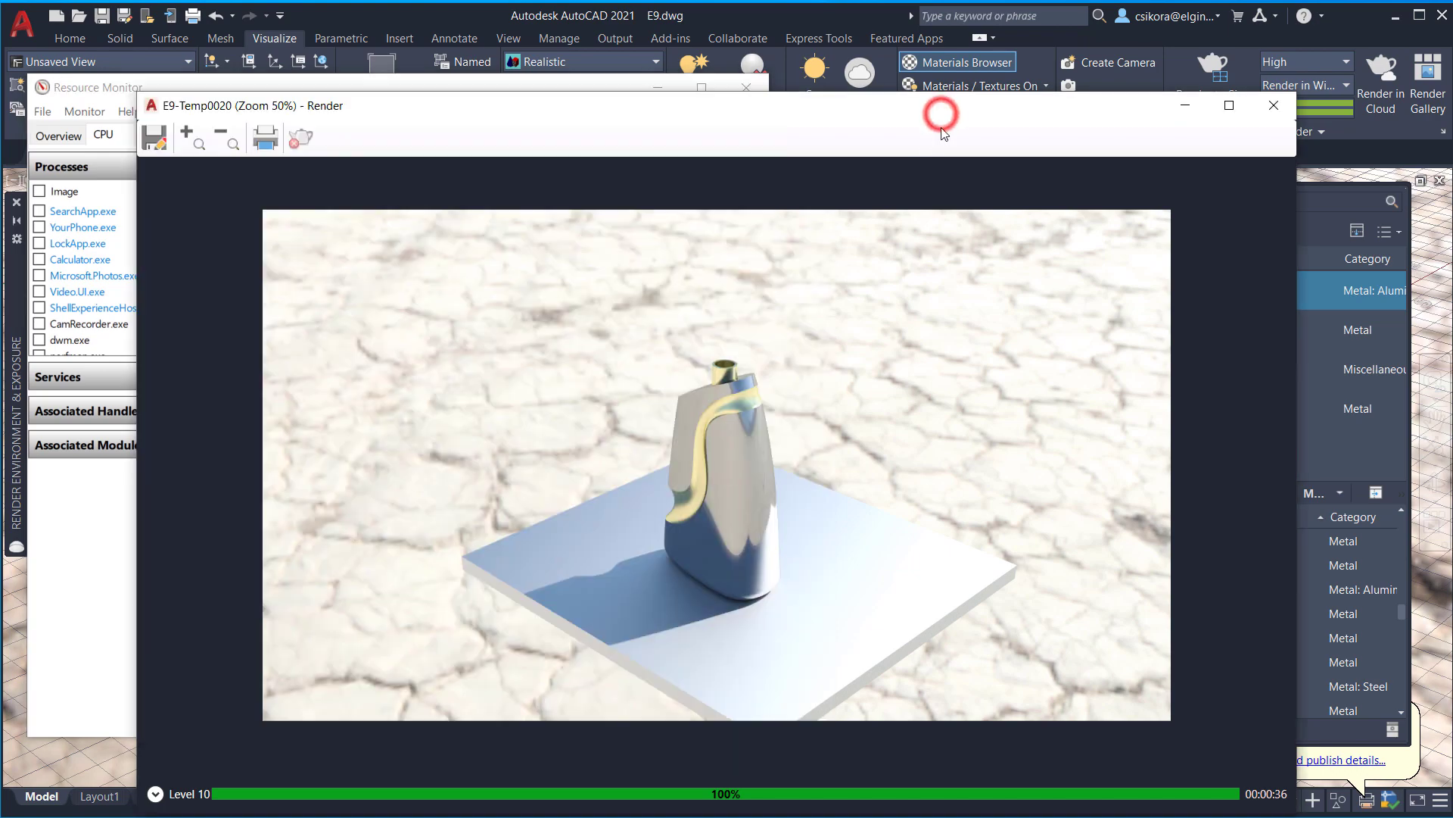
Close the finished render and re-render at size without the Medium Images Library.
{"action": "left_click", "coordinate": [1274, 106]}
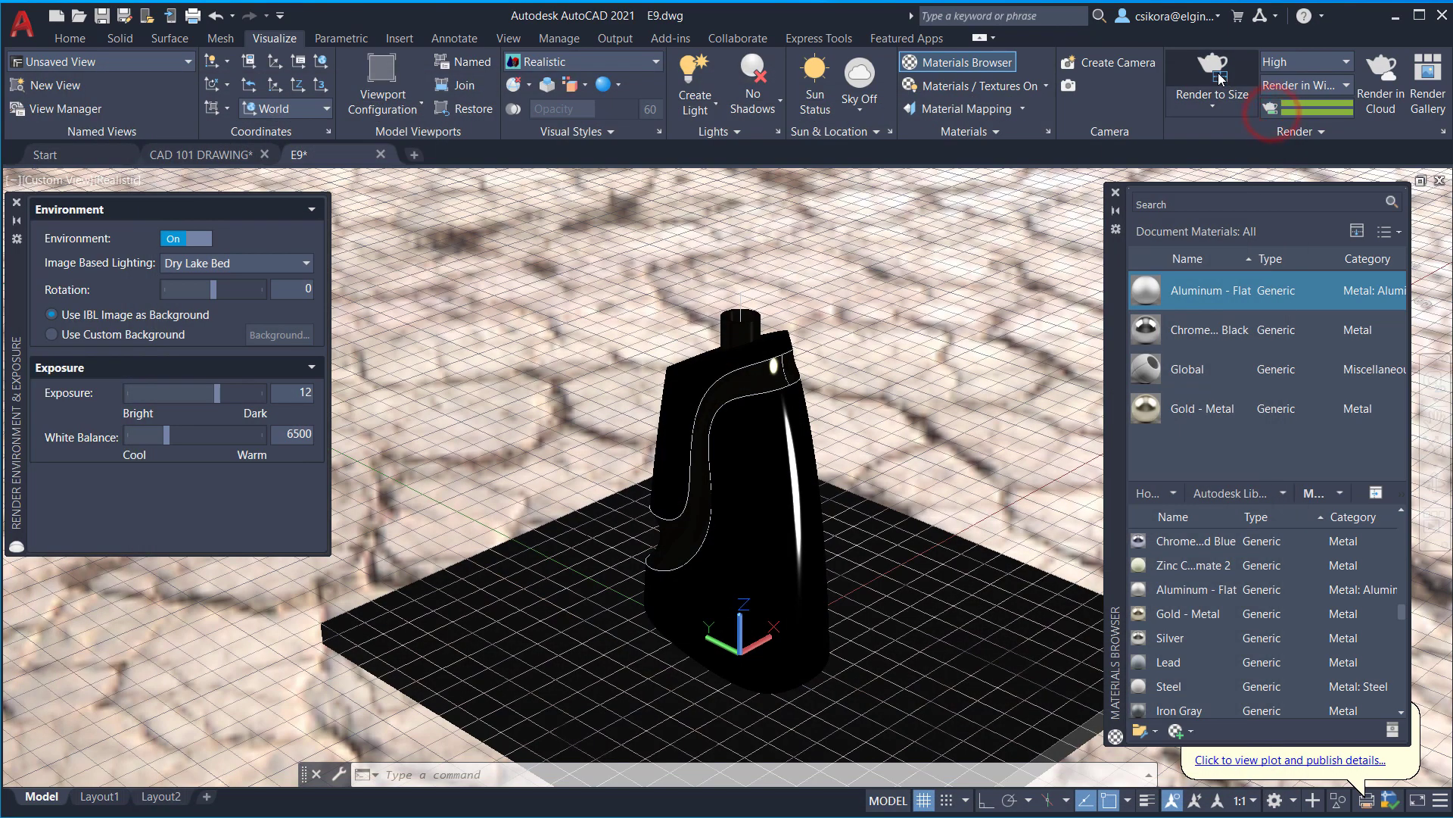
{"action": "left_click", "coordinate": [1215, 70]}
{"action": "left_click", "coordinate": [1150, 599]}
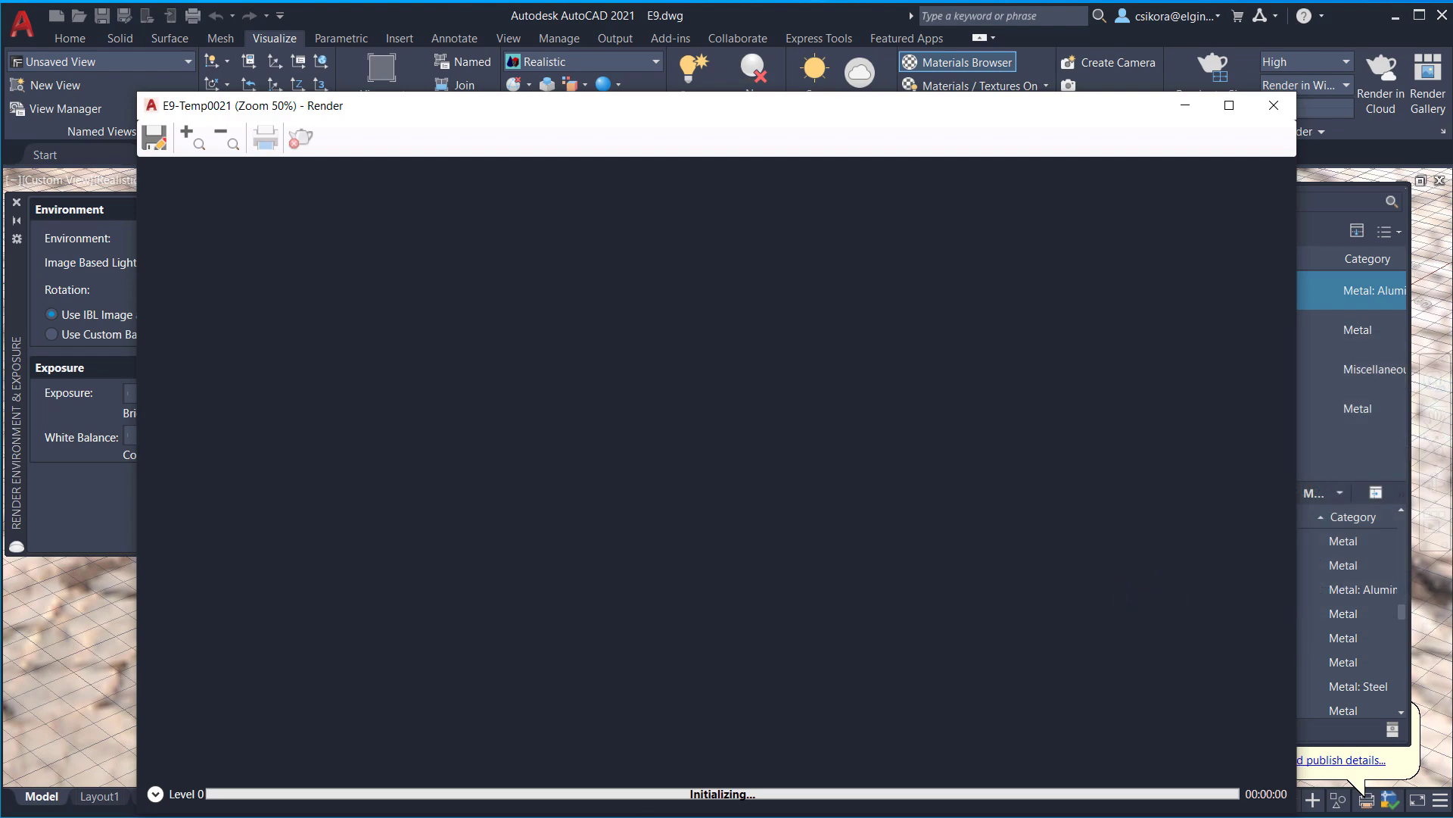
Check memory and overview usage in Resource Monitor, close it, and open the render's save dialog.
{"action": "key", "text": "alt+Tab"}
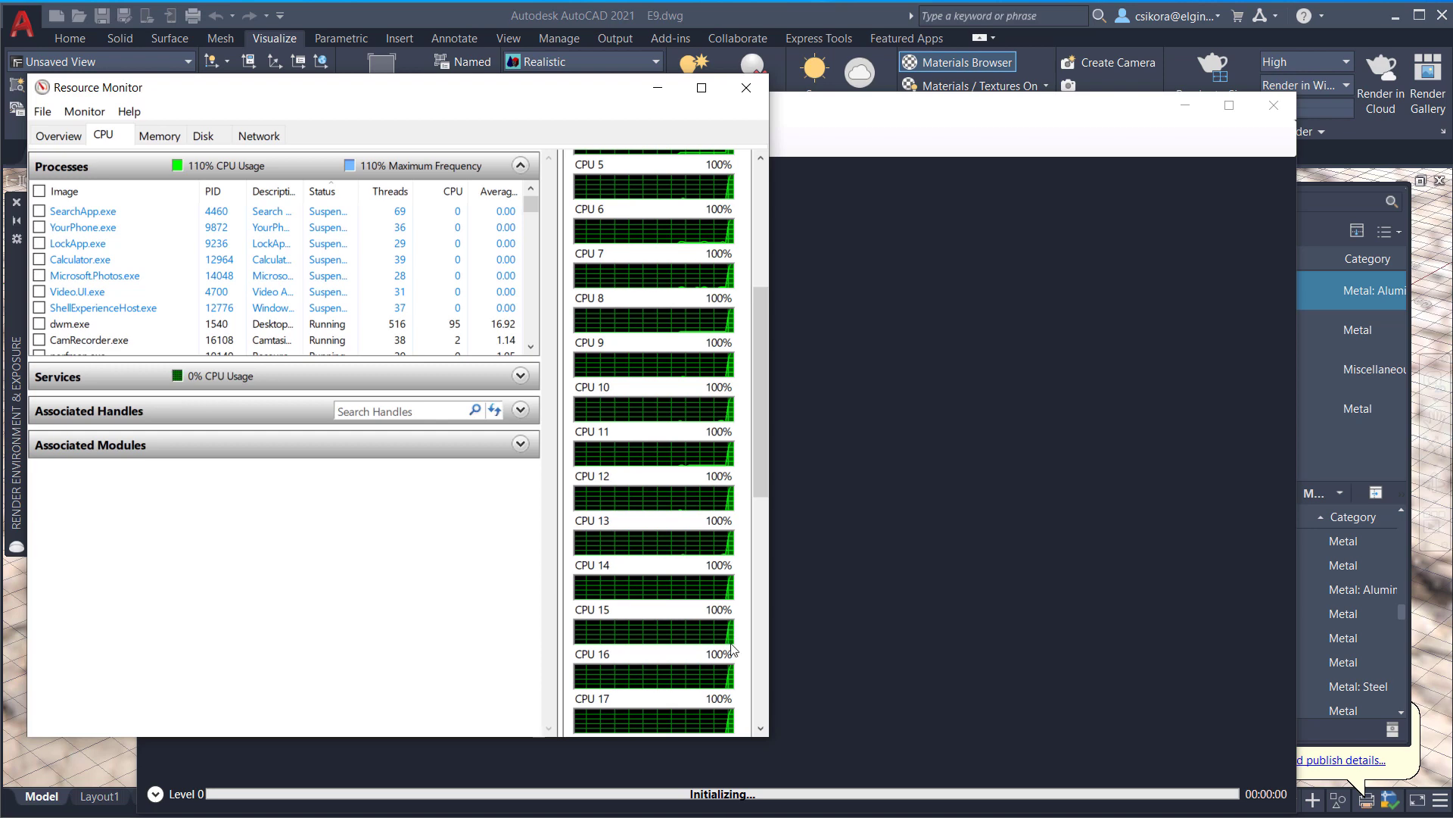
{"action": "left_click_drag", "start_coordinate": [763, 451], "coordinate": [759, 136]}
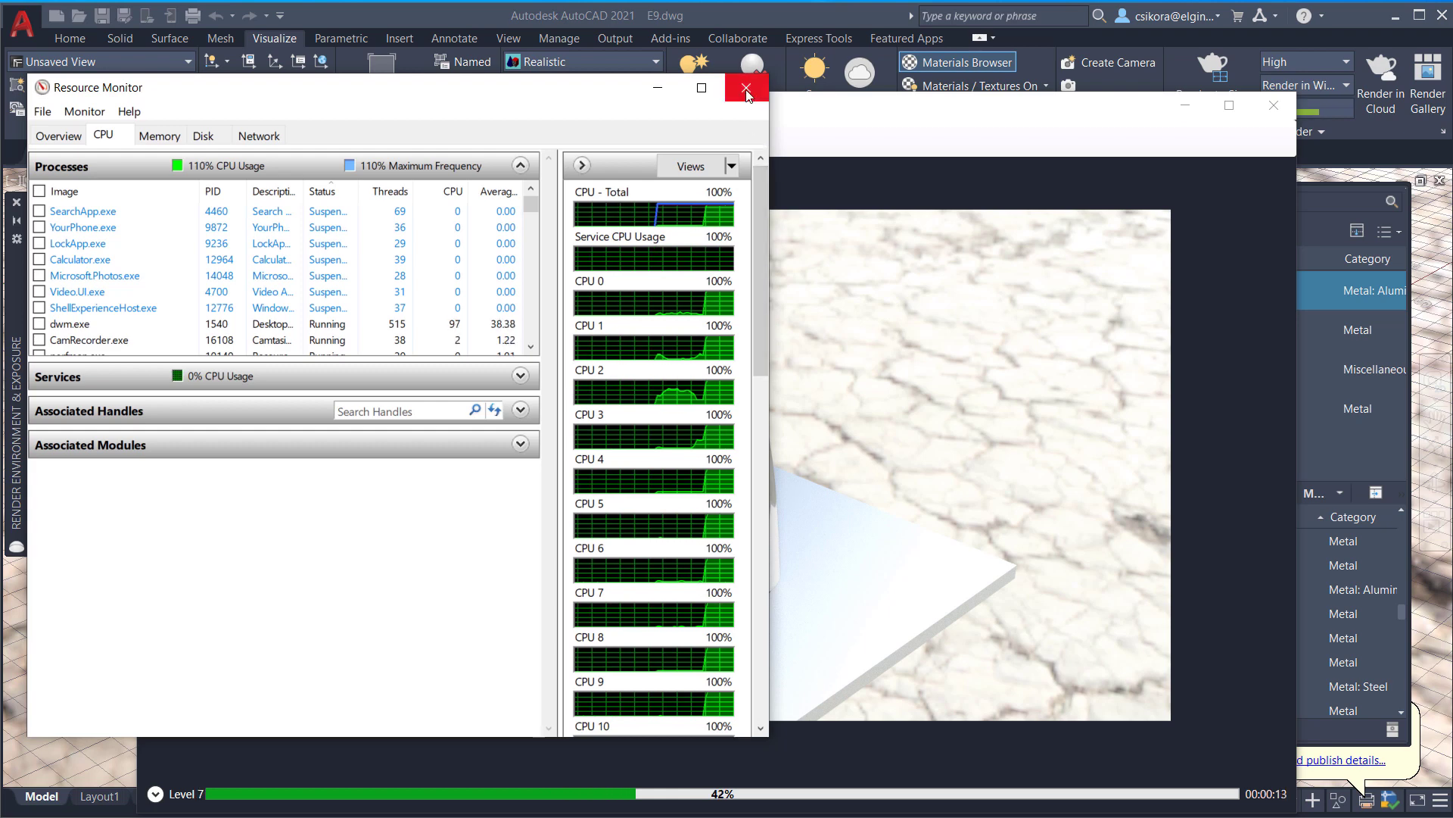
{"action": "left_click", "coordinate": [159, 137]}
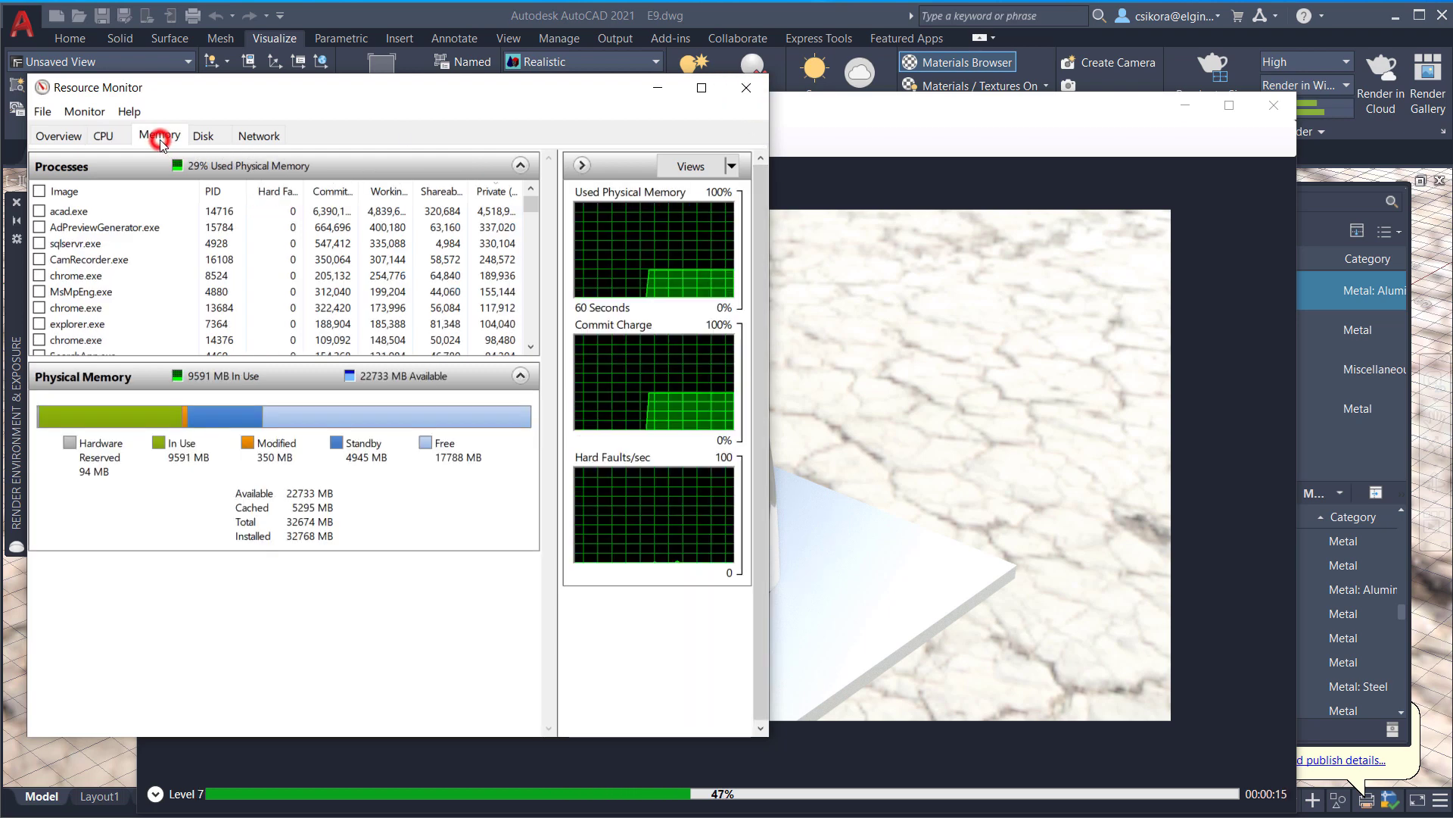
{"action": "left_click", "coordinate": [59, 134]}
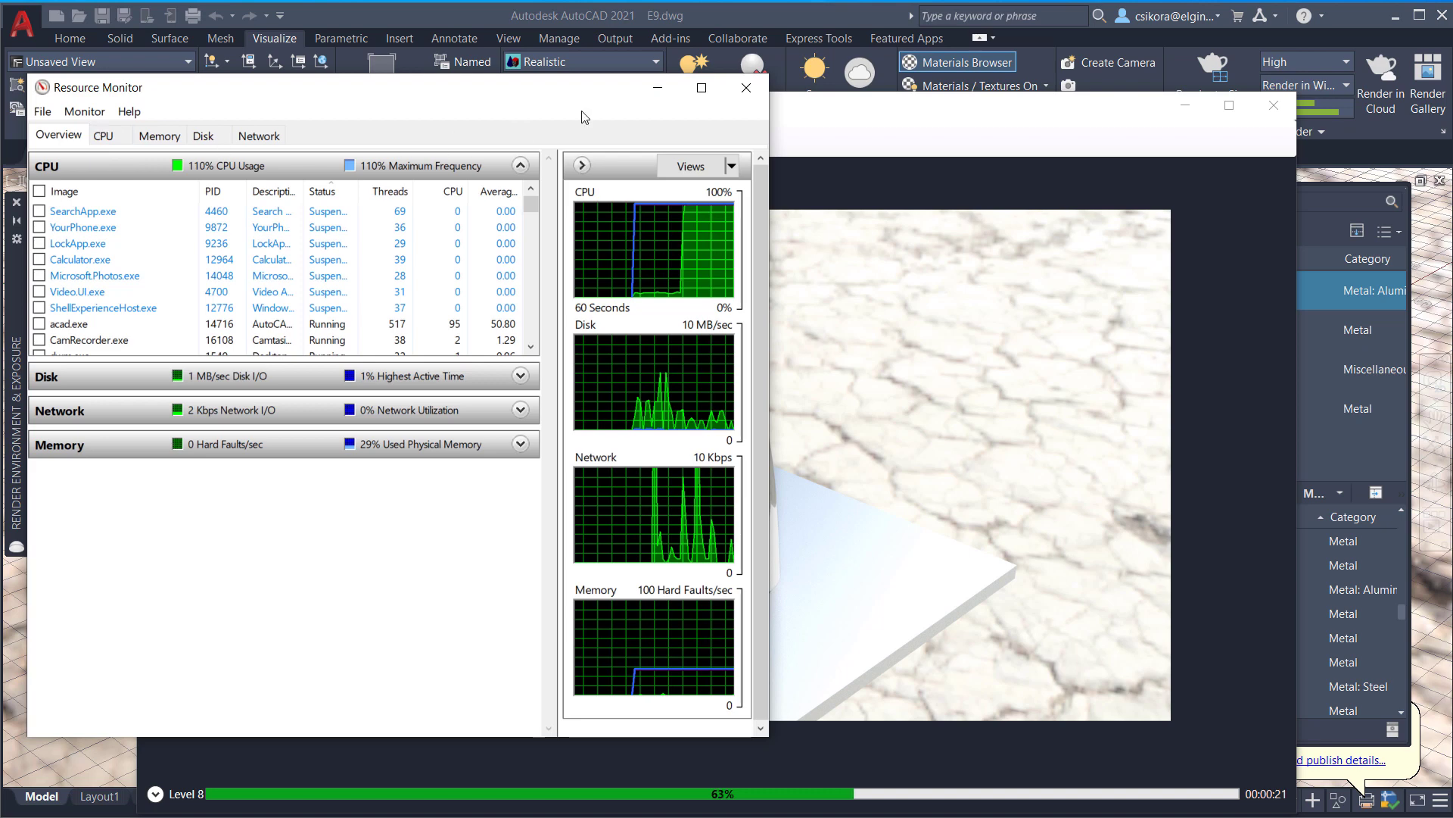
{"action": "left_click", "coordinate": [738, 89]}
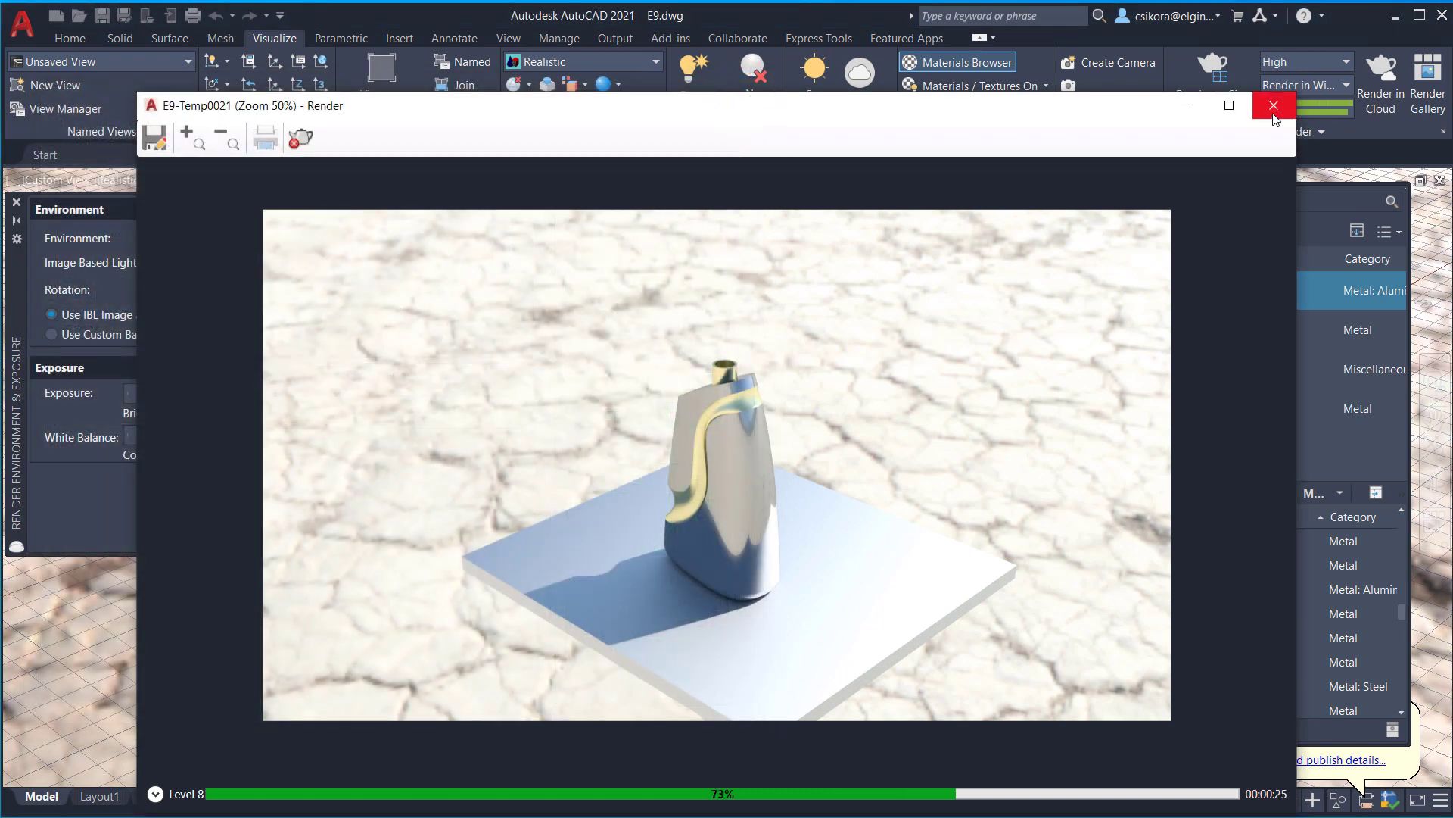
{"action": "left_click", "coordinate": [158, 144]}
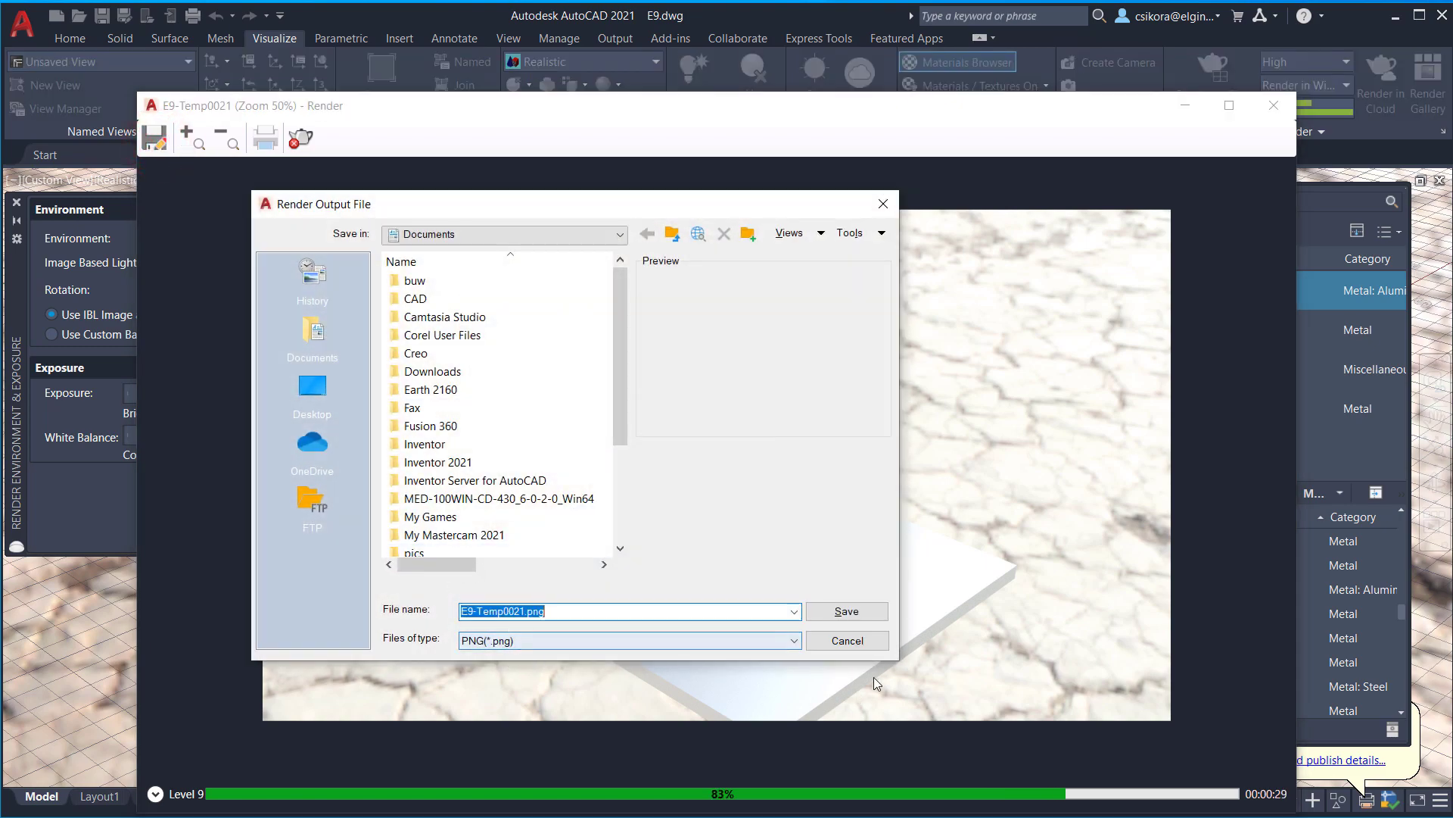
Cancel saving E9-Temp0021.png and close the finished High-quality Render window.
{"action": "left_click", "coordinate": [849, 641]}
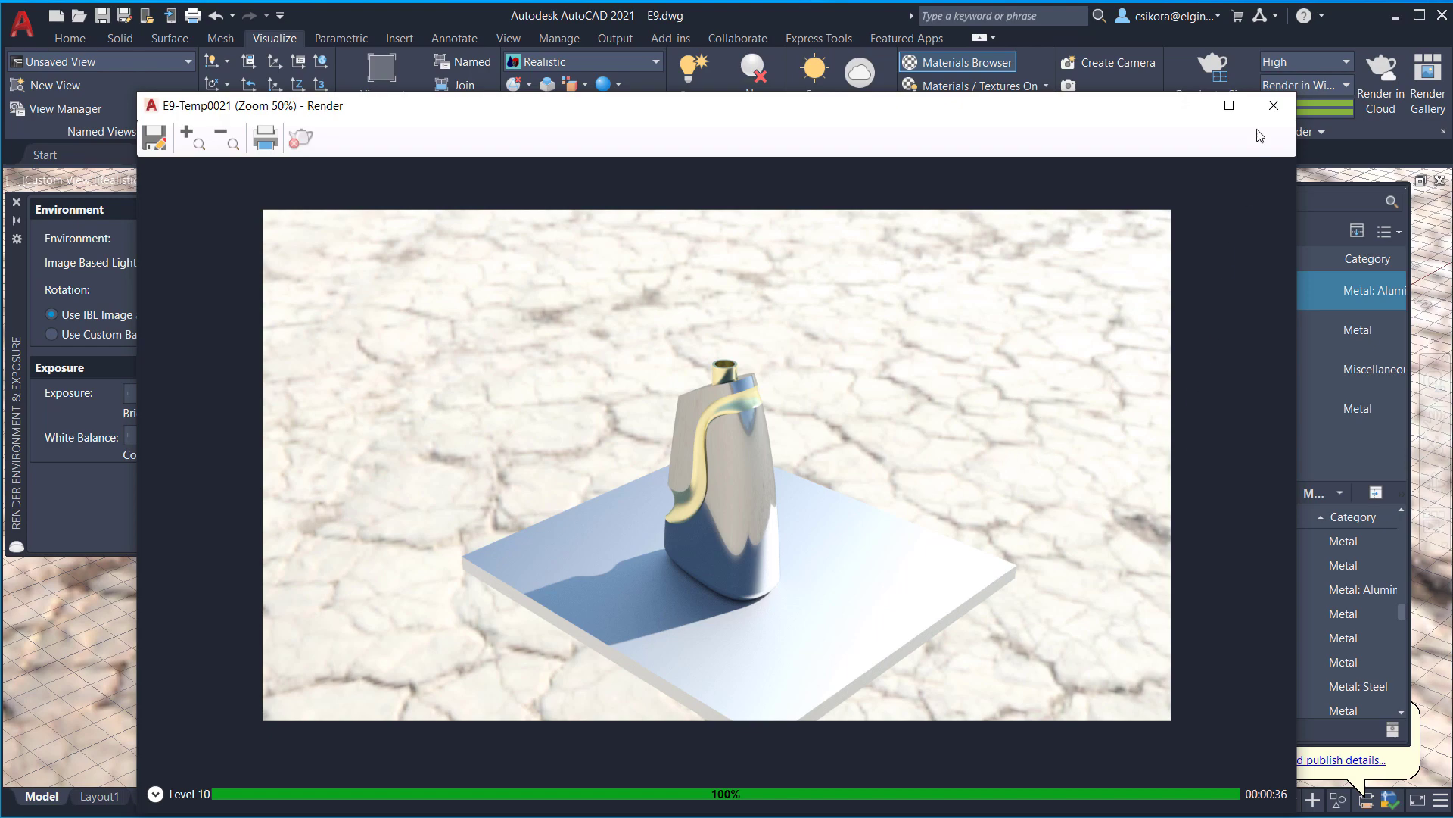
{"action": "left_click", "coordinate": [1275, 105]}
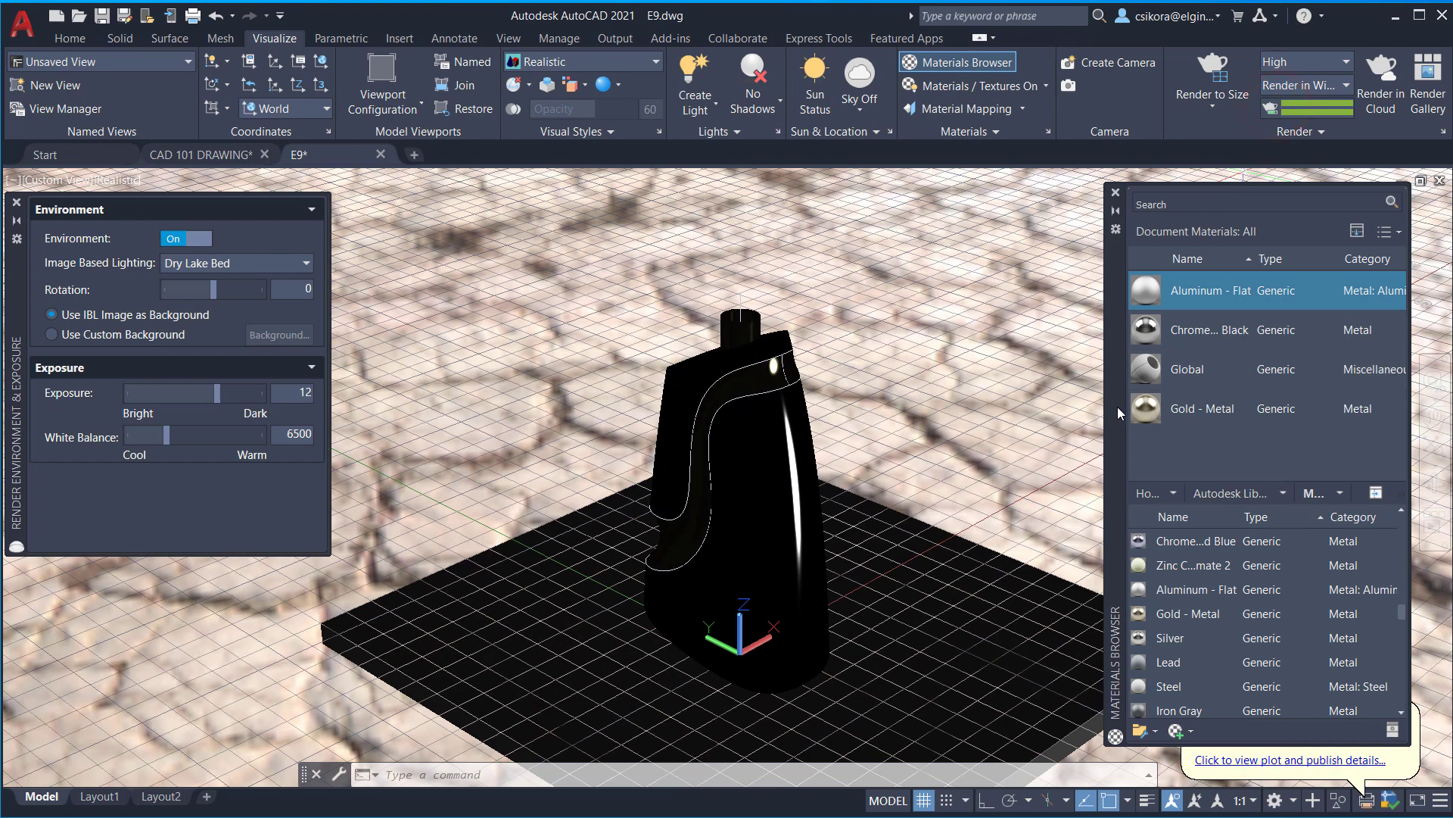